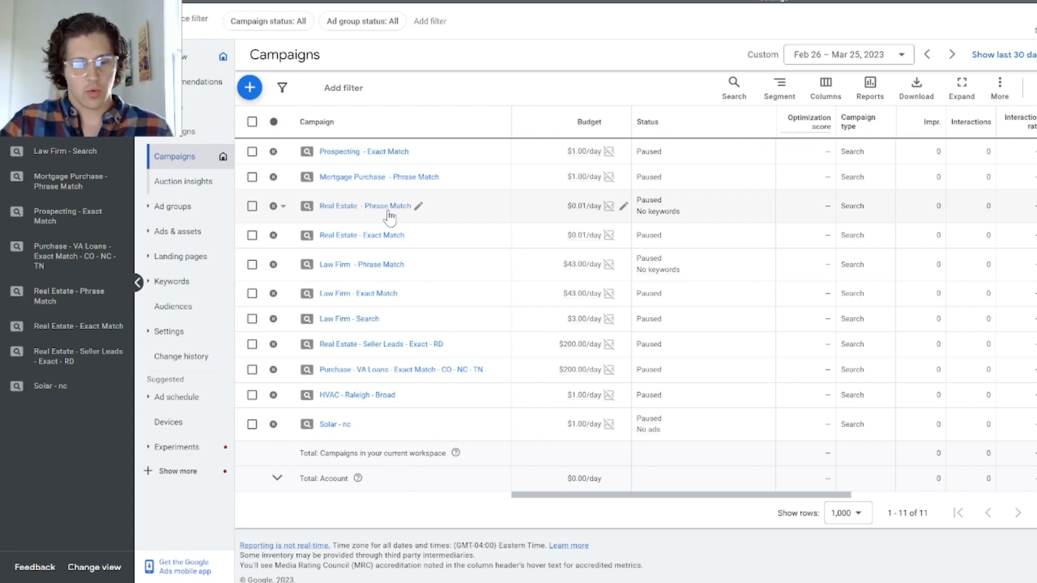
Step: Start a new campaign without a goal's guidance, using the Video type and the Custom video campaign subtype
left_click(250, 87)
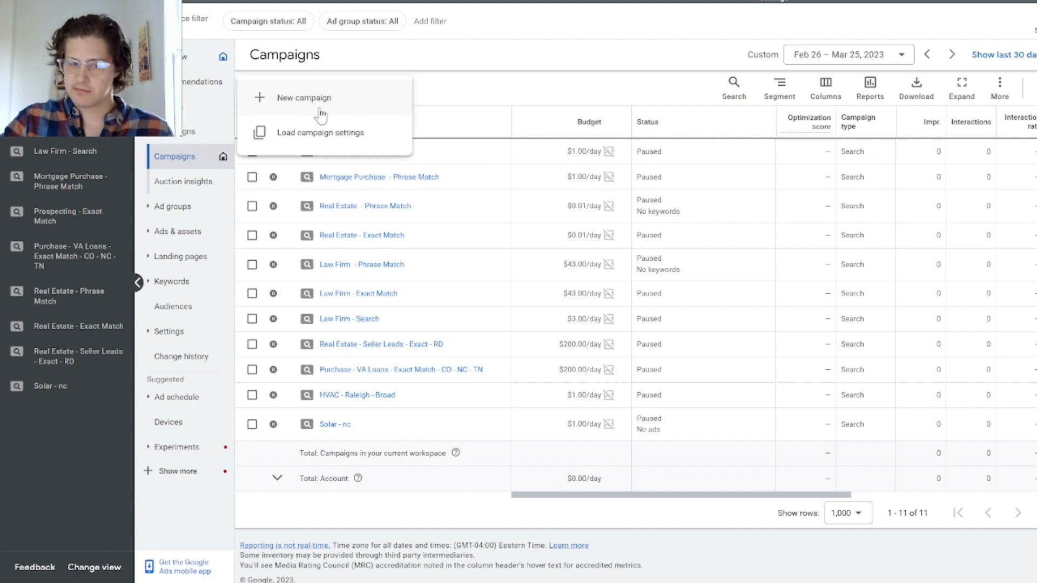
left_click(358, 108)
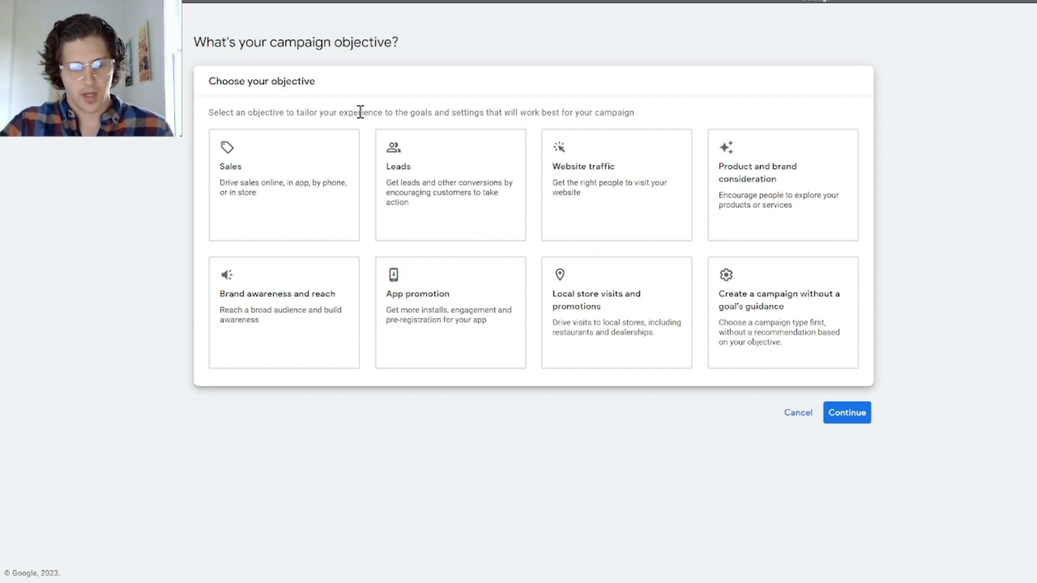
left_click(807, 346)
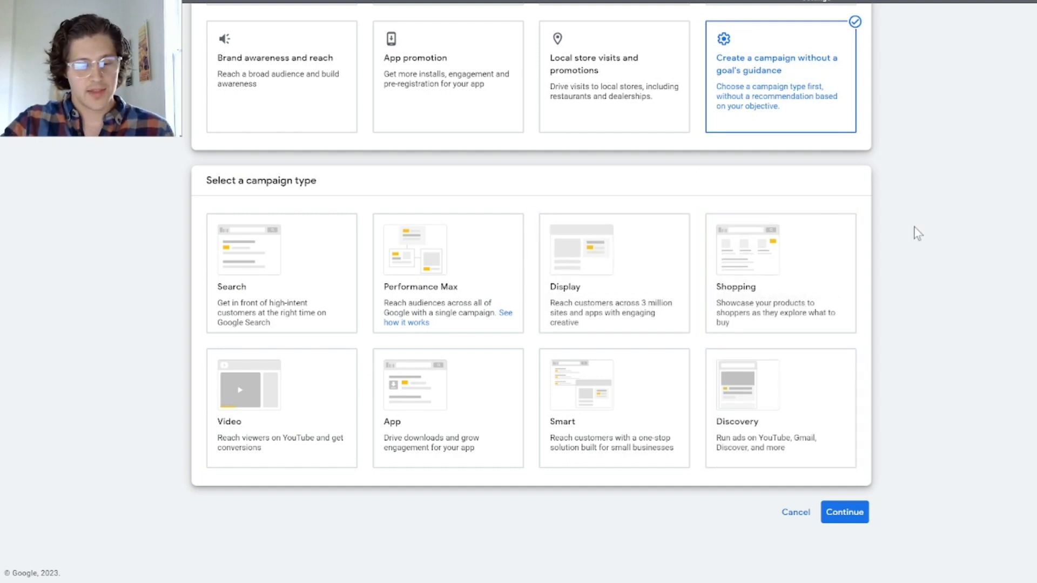
left_click(273, 412)
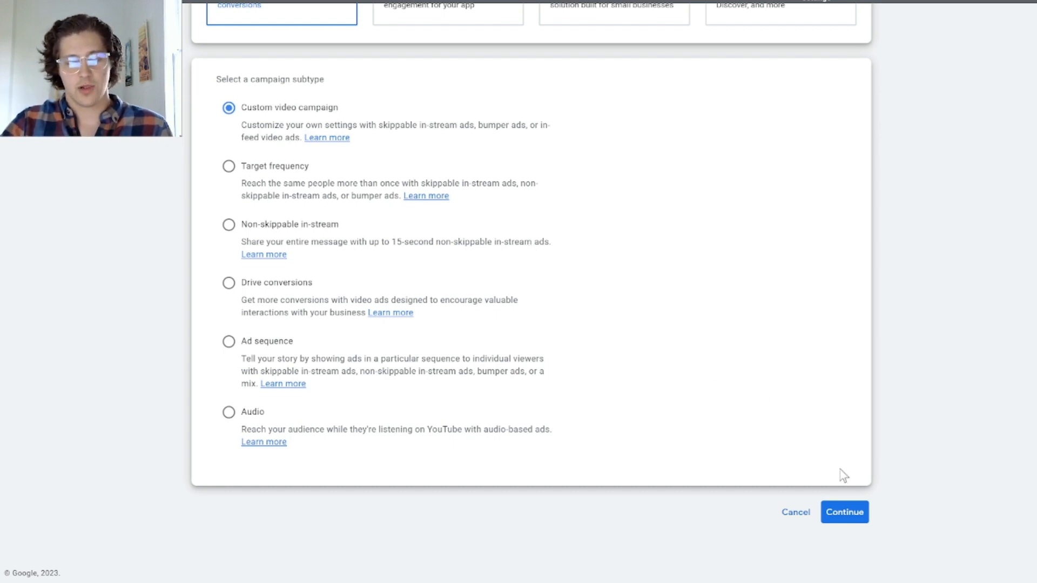
left_click(855, 522)
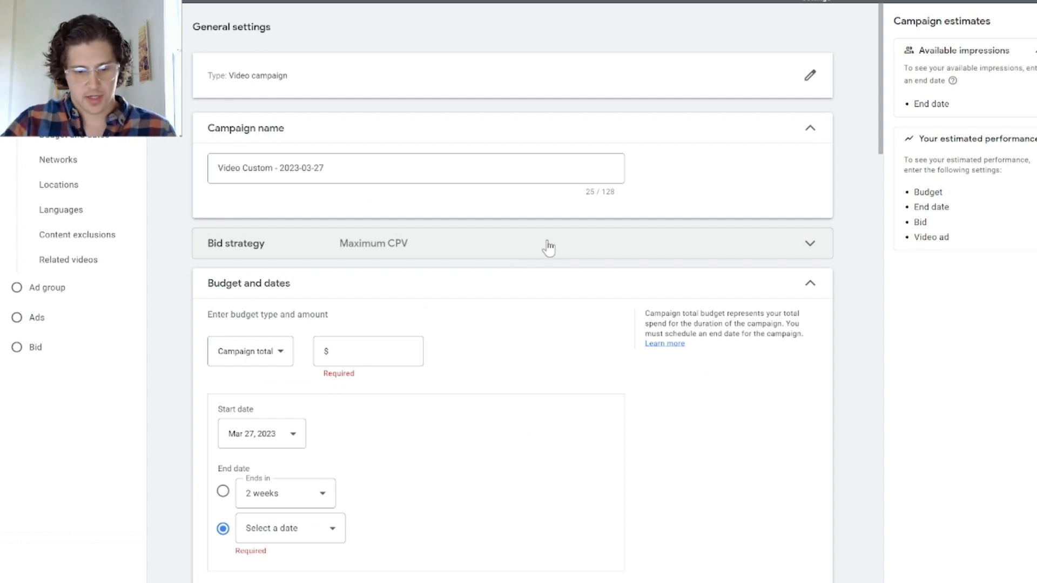
Step: Compare the Maximum CPV and Target CPM bid strategies and set the campaign's bid strategy to Target CPM
left_click(602, 251)
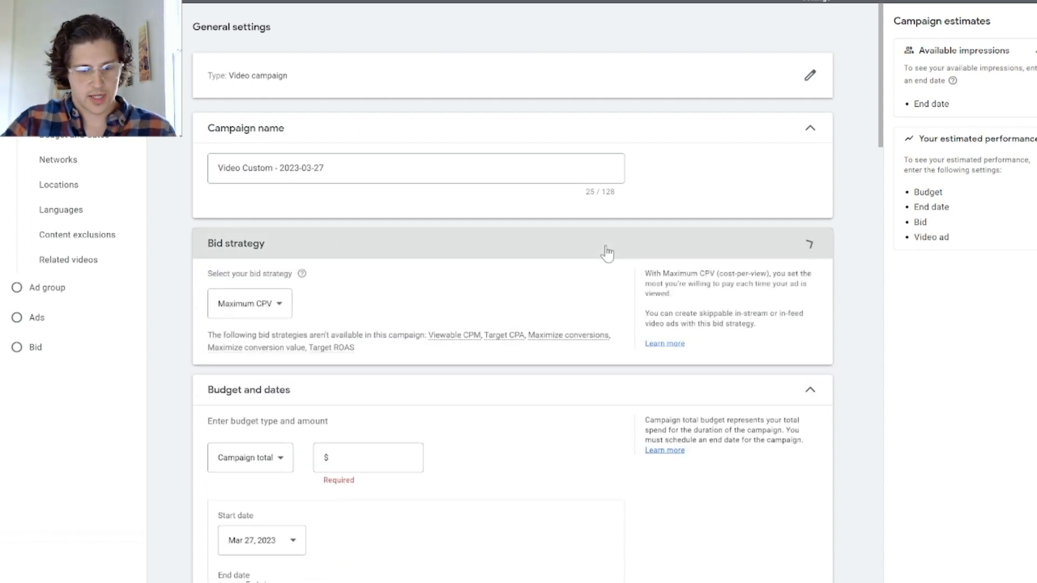
left_click(269, 303)
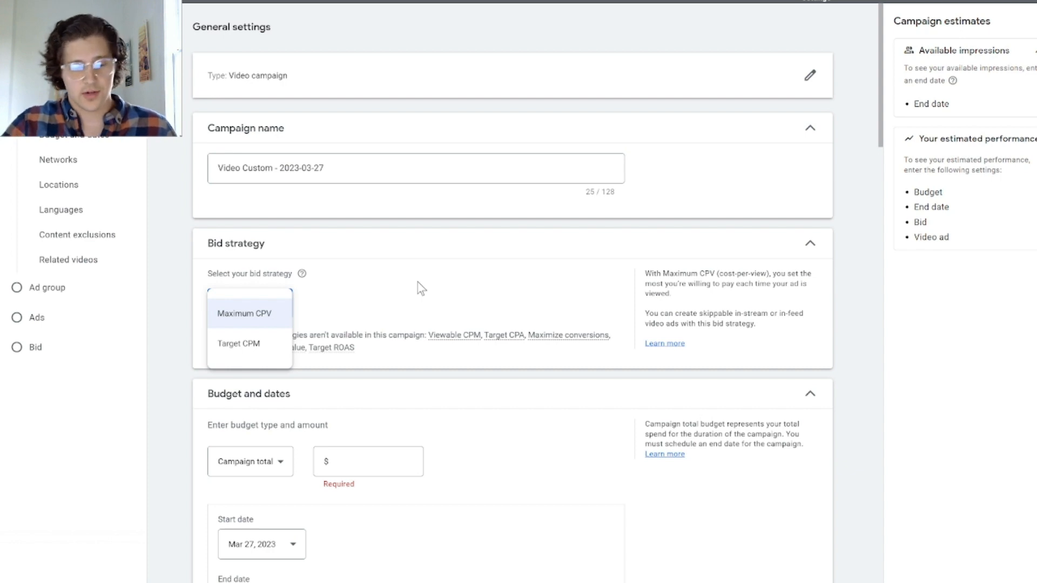
left_click(258, 346)
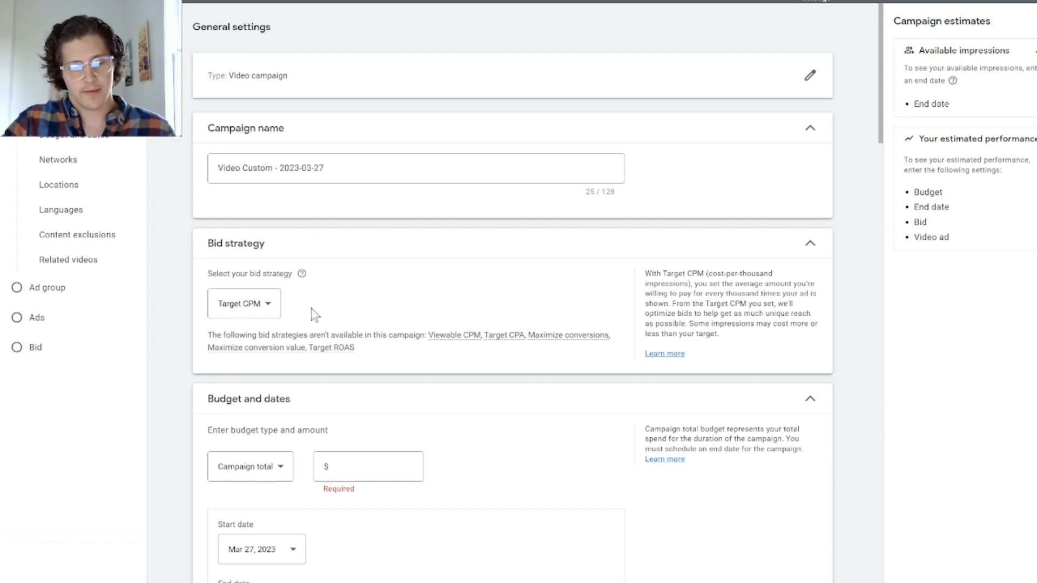
left_click(270, 304)
left_click(254, 314)
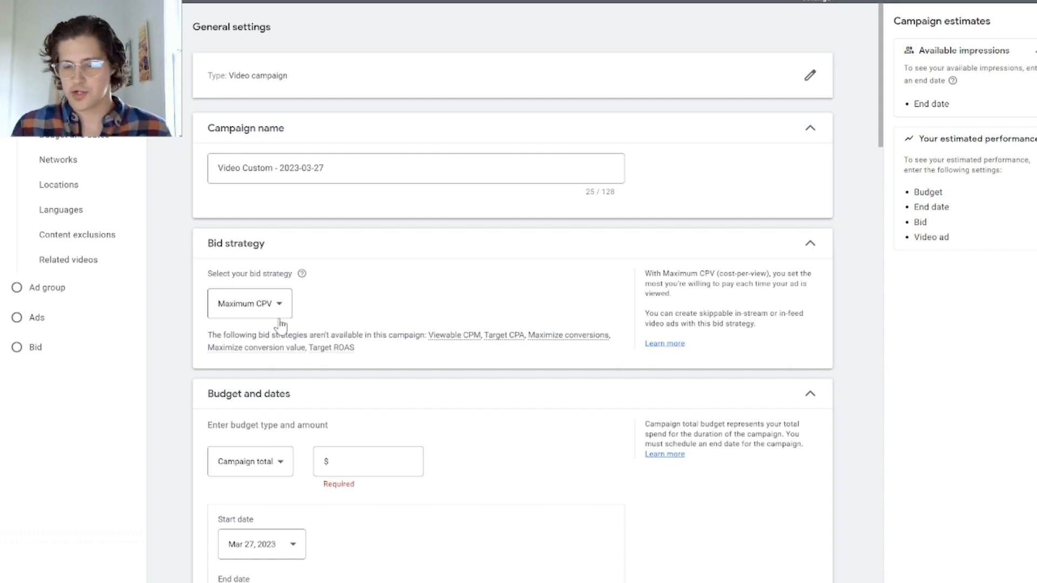
left_click(279, 318)
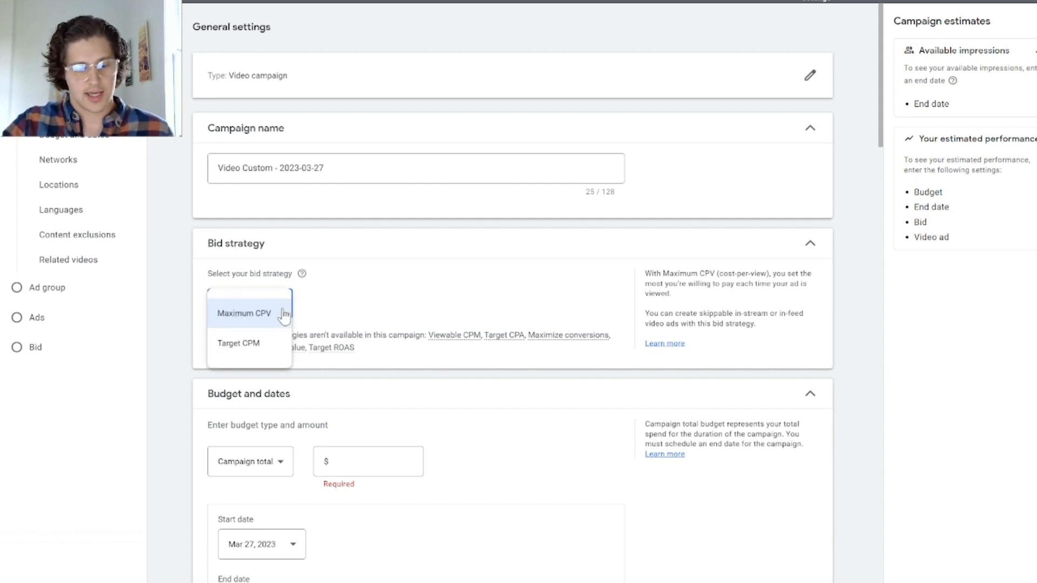
left_click(252, 348)
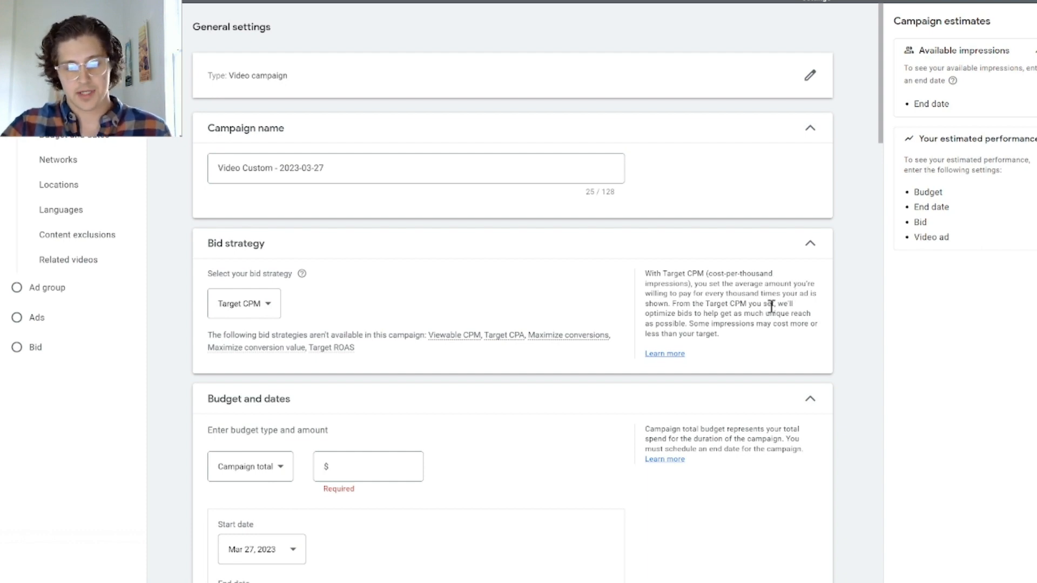
Step: Change the campaign budget type to Daily and set the amount to $50.00
scroll(770, 307, "down", 3)
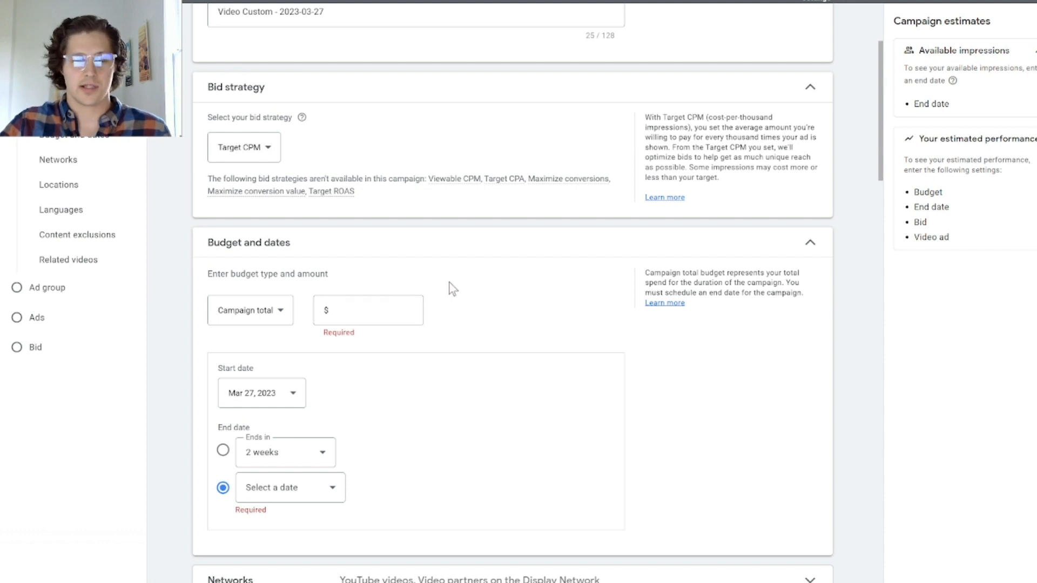
left_click(393, 311)
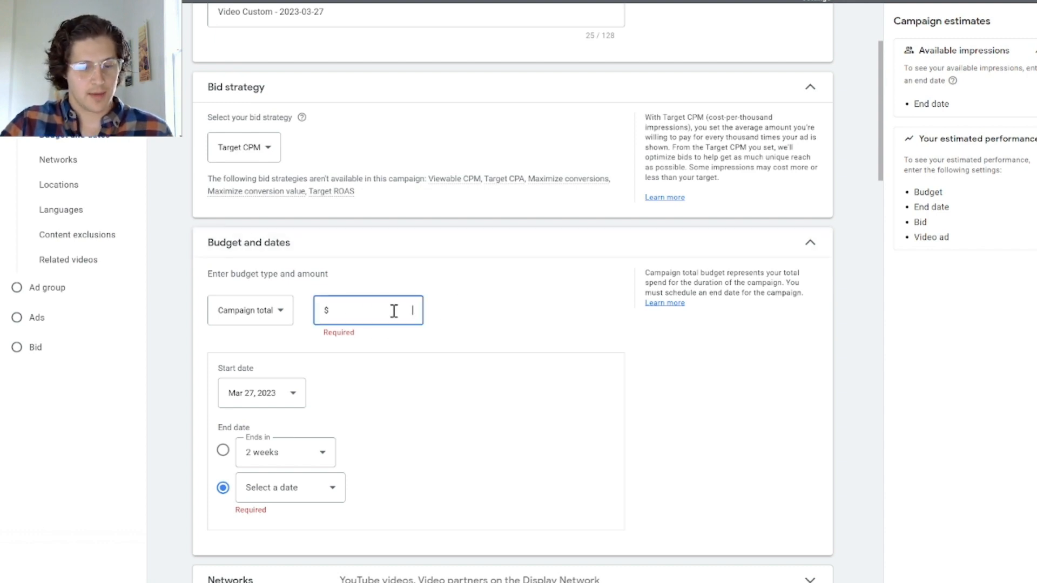
left_click(264, 323)
left_click(269, 318)
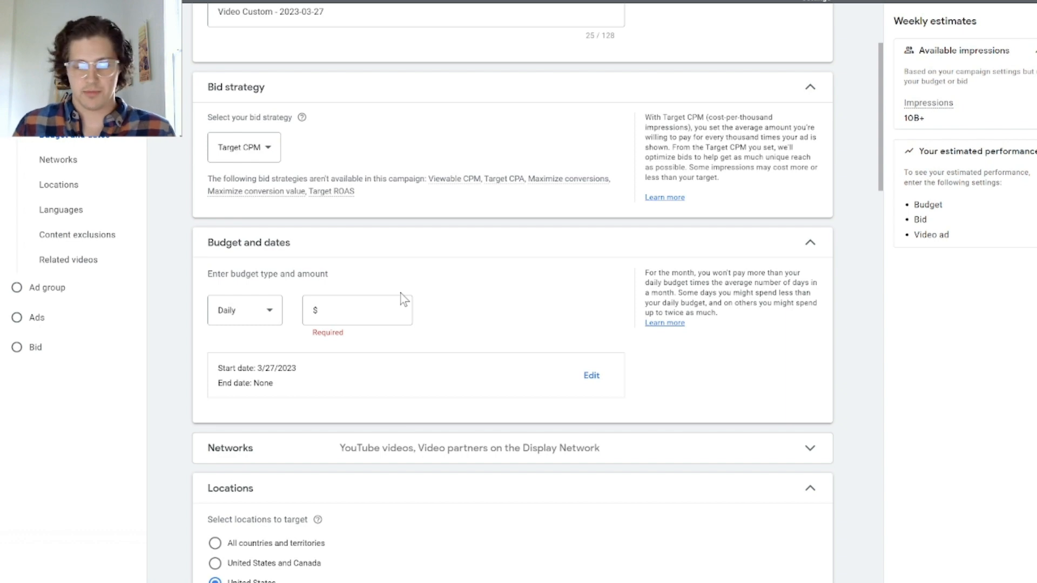
left_click(353, 311)
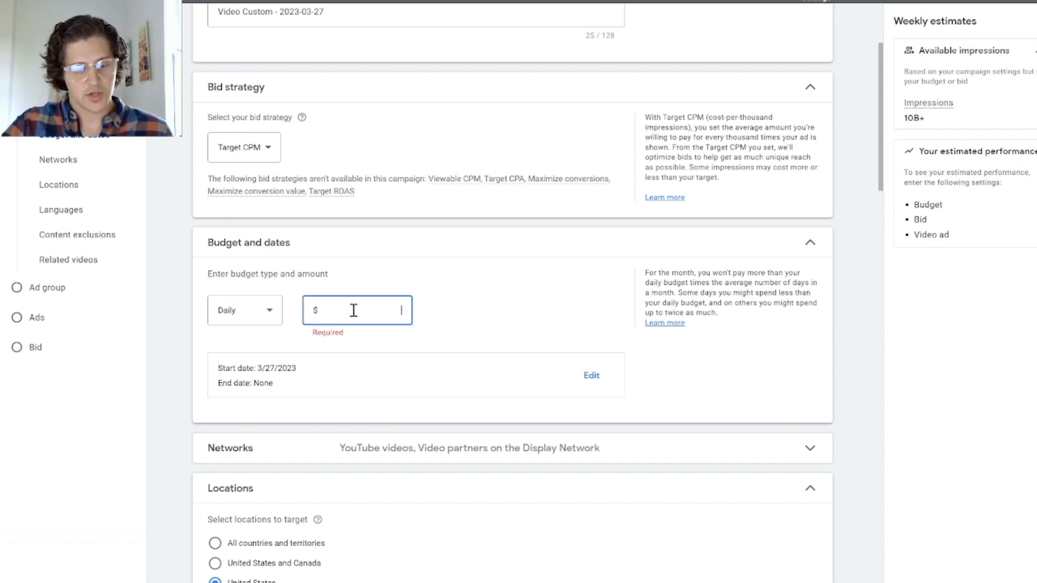
type("50.00")
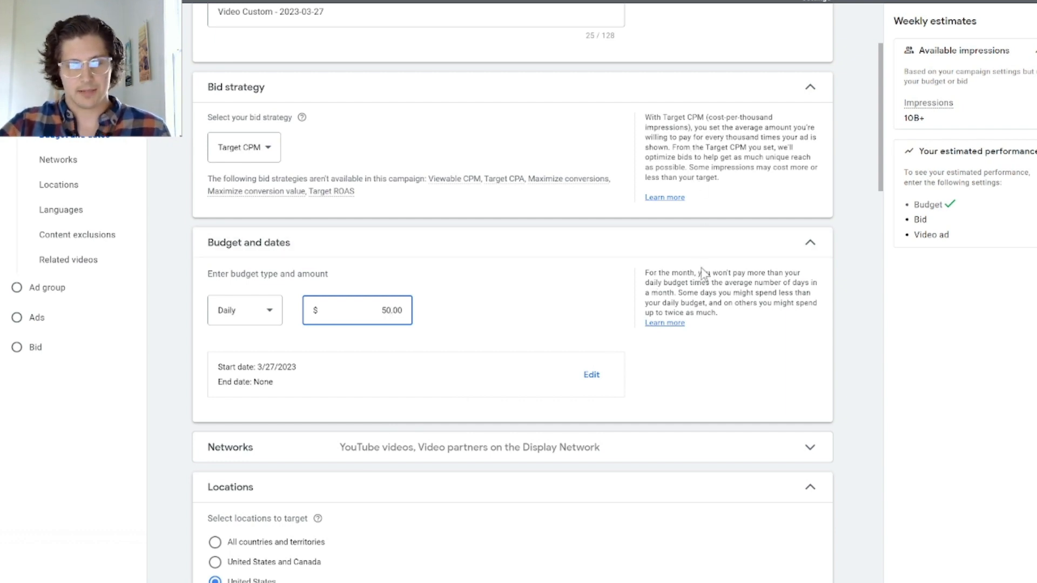
Step: Exclude video partners on the Display Network from the campaign's networks
scroll(533, 327, "down", 1)
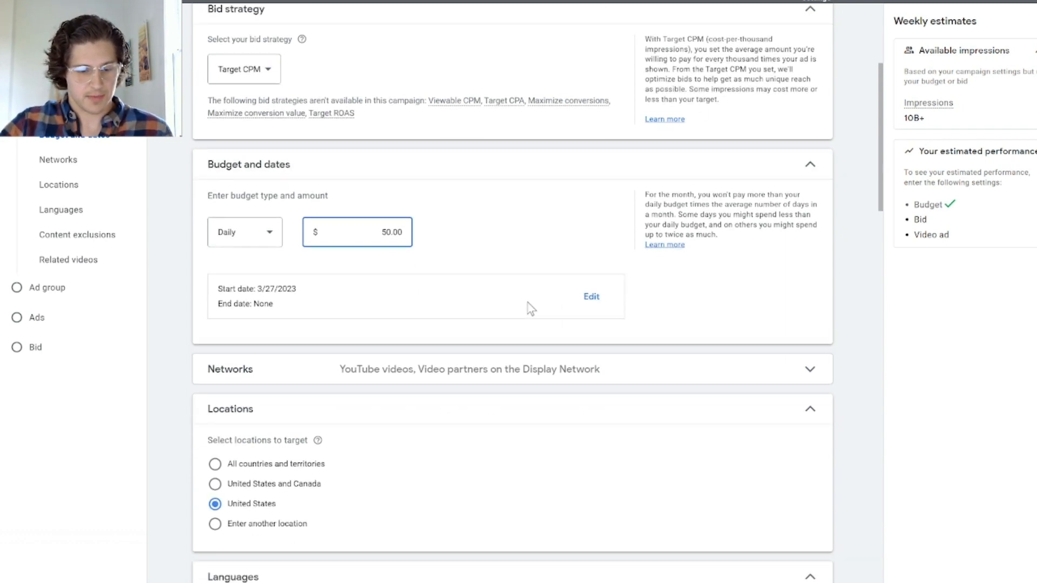
left_click(677, 364)
scroll(700, 349, "down", 1)
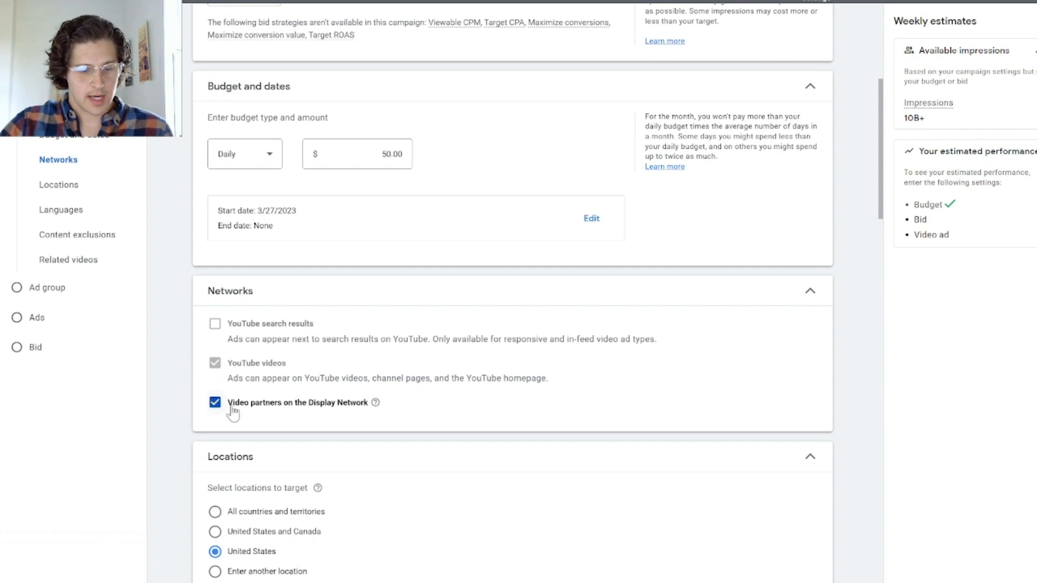
left_click(215, 404)
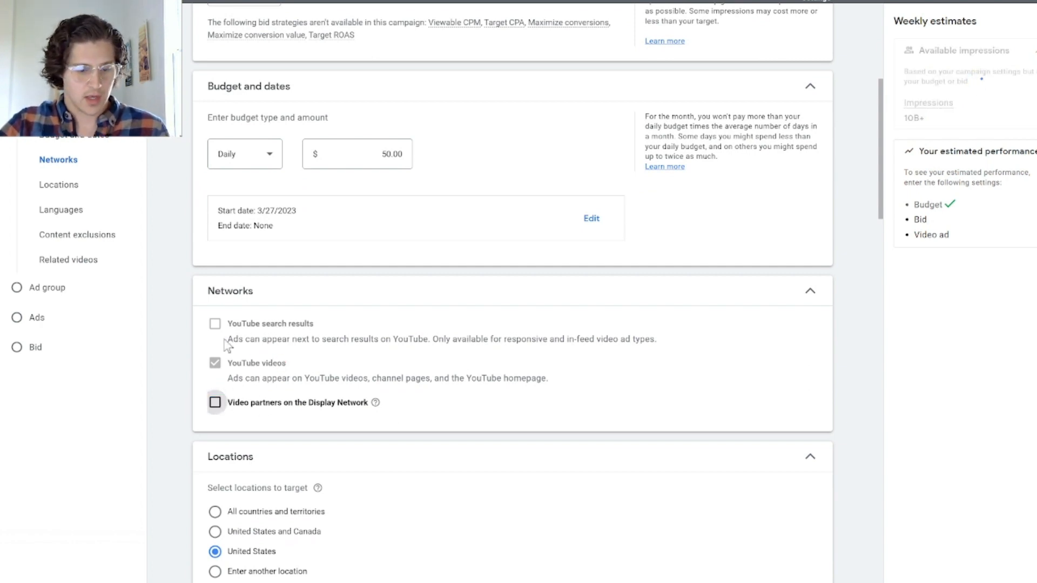
mouse_move(216, 323)
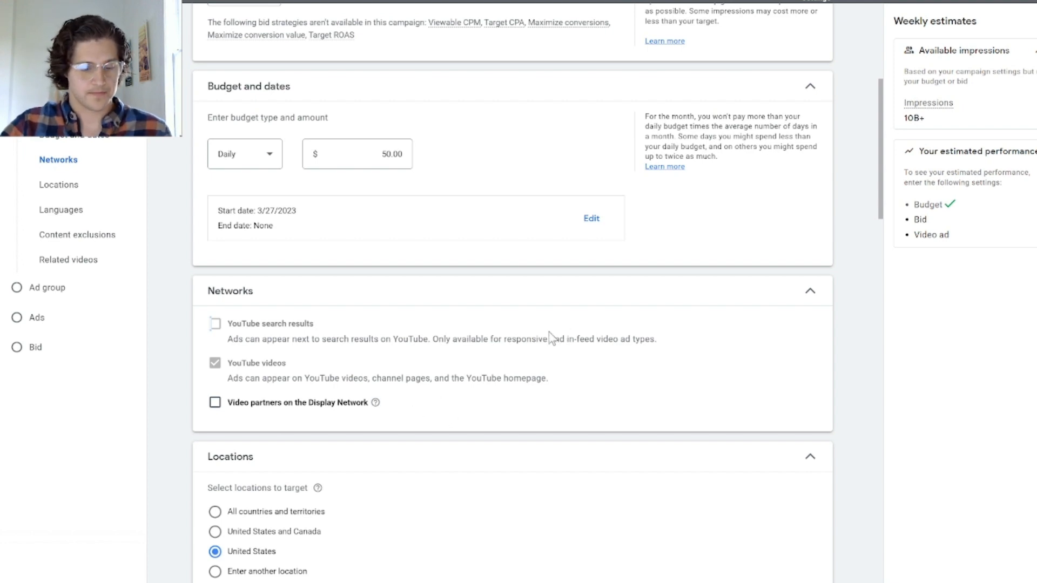
Step: Switch location targeting to a custom location and target the state of North Carolina, United States
scroll(363, 447, "down", 3)
left_click(216, 417)
scroll(335, 419, "down", 1)
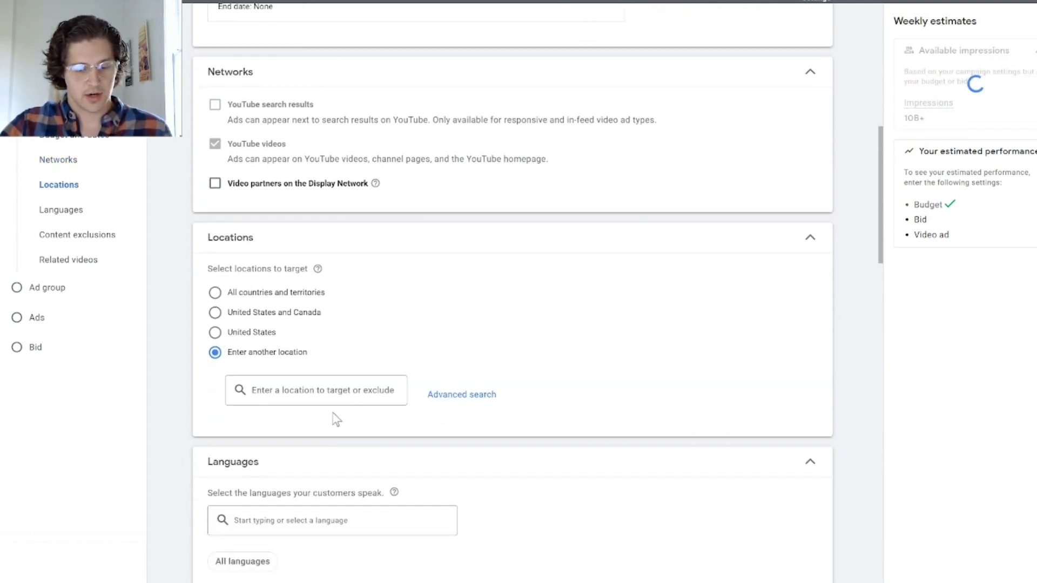
scroll(336, 419, "down", 1)
left_click(340, 374)
type("n")
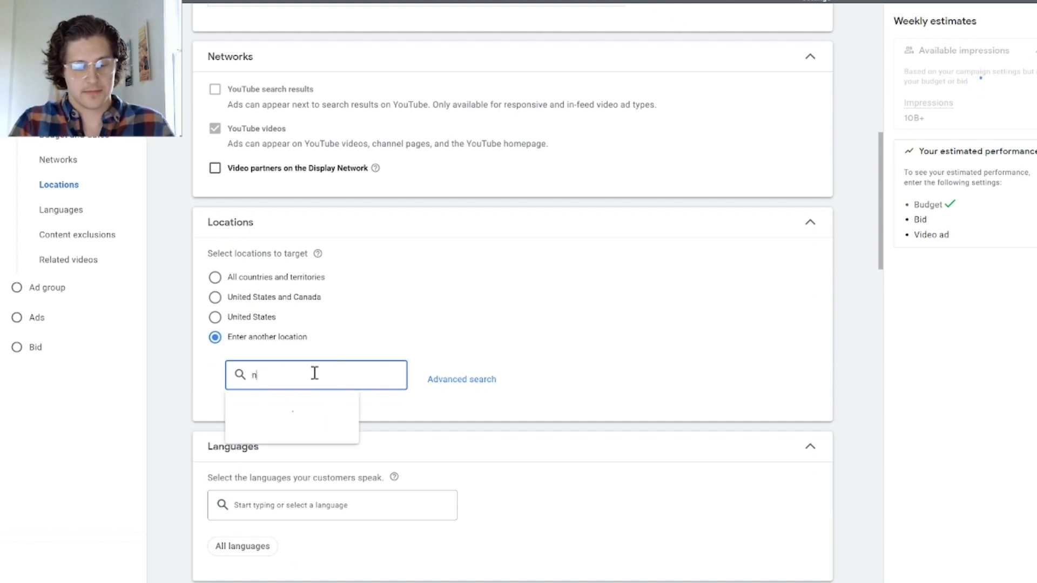
type("orth co")
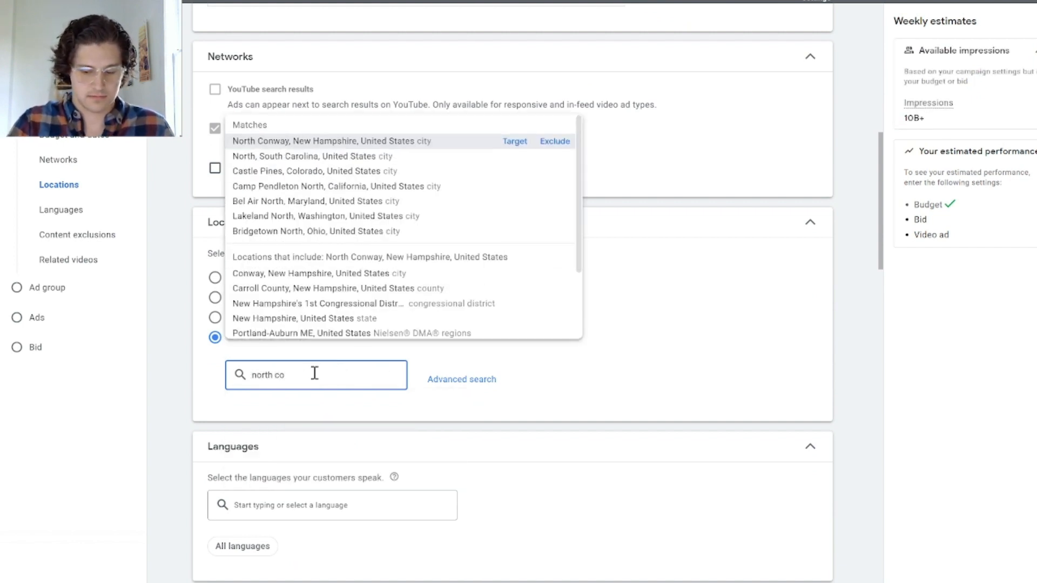
key("BackSpace")
type("ar")
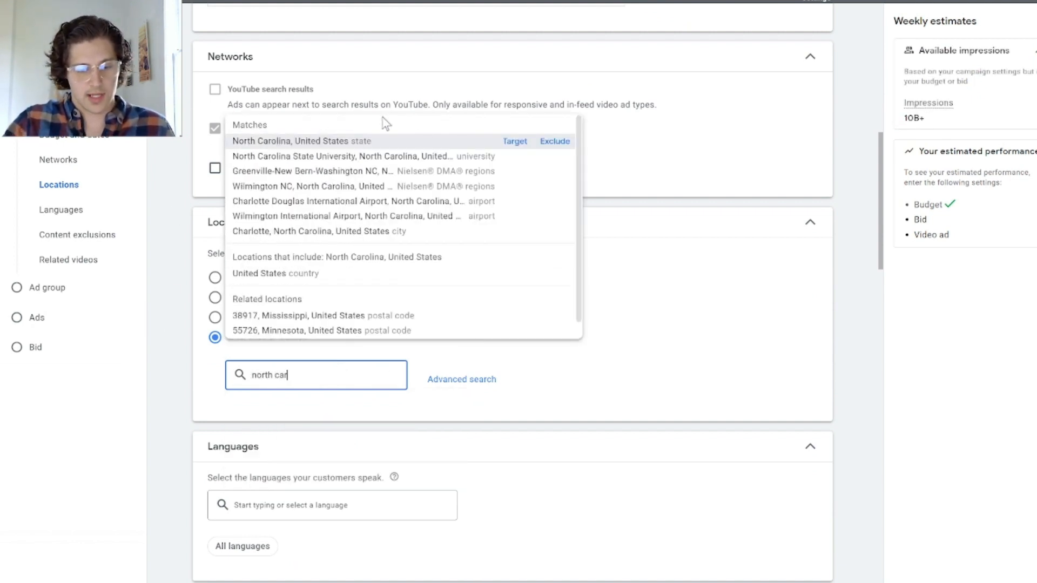
left_click(514, 141)
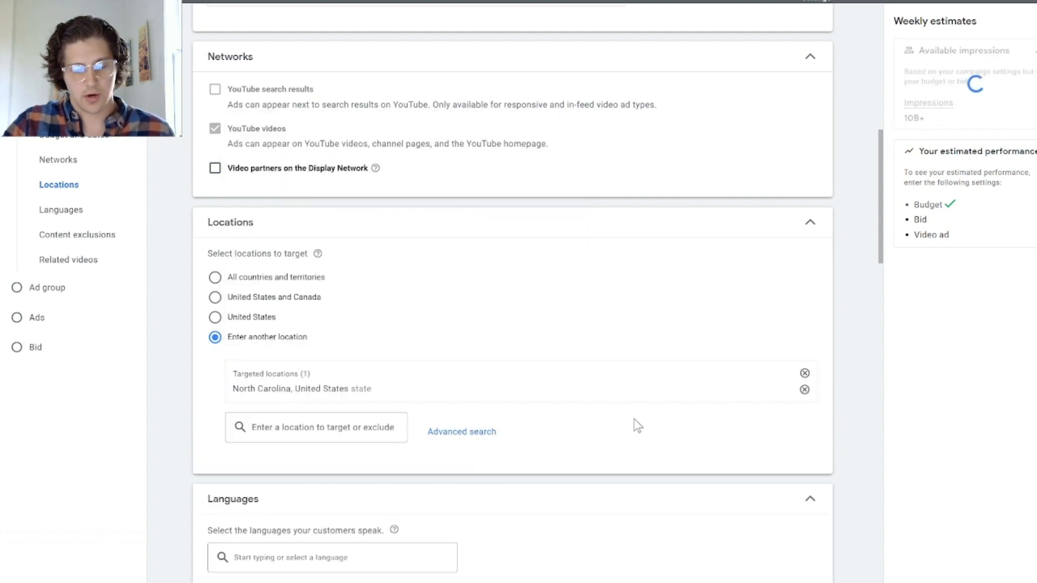
Step: Add English as the language the campaign's customers speak
scroll(687, 384, "down", 3)
scroll(472, 443, "down", 3)
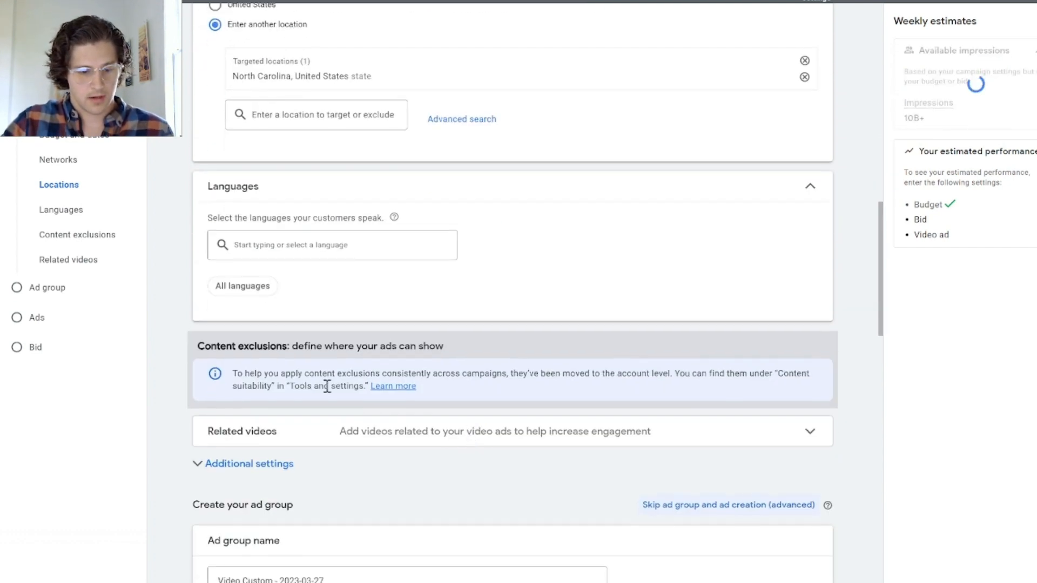
left_click(295, 247)
type("engl")
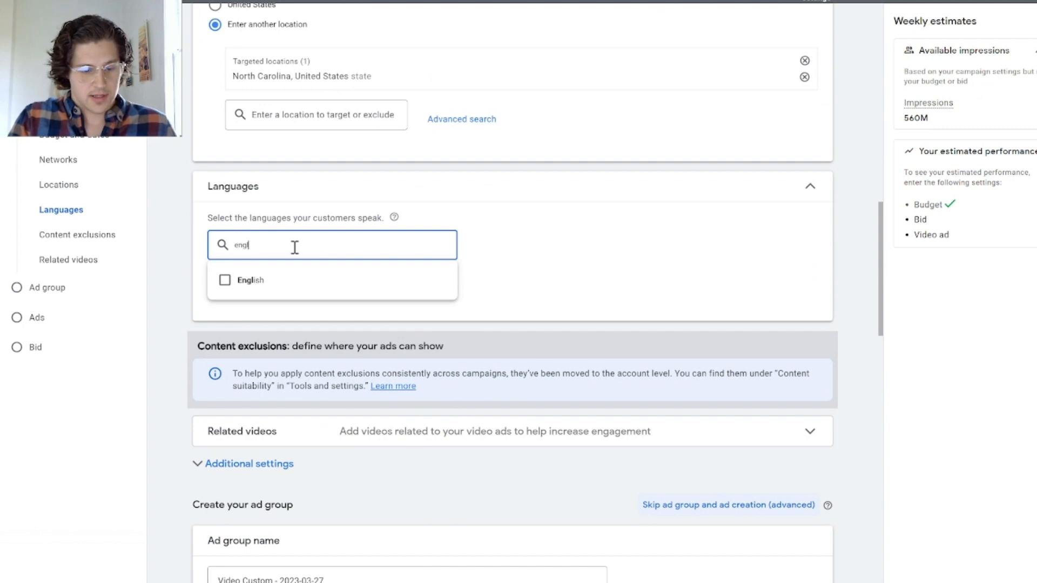
left_click(250, 278)
Step: Search the ad group's audience segments for "marketing"
scroll(400, 254, "down", 8)
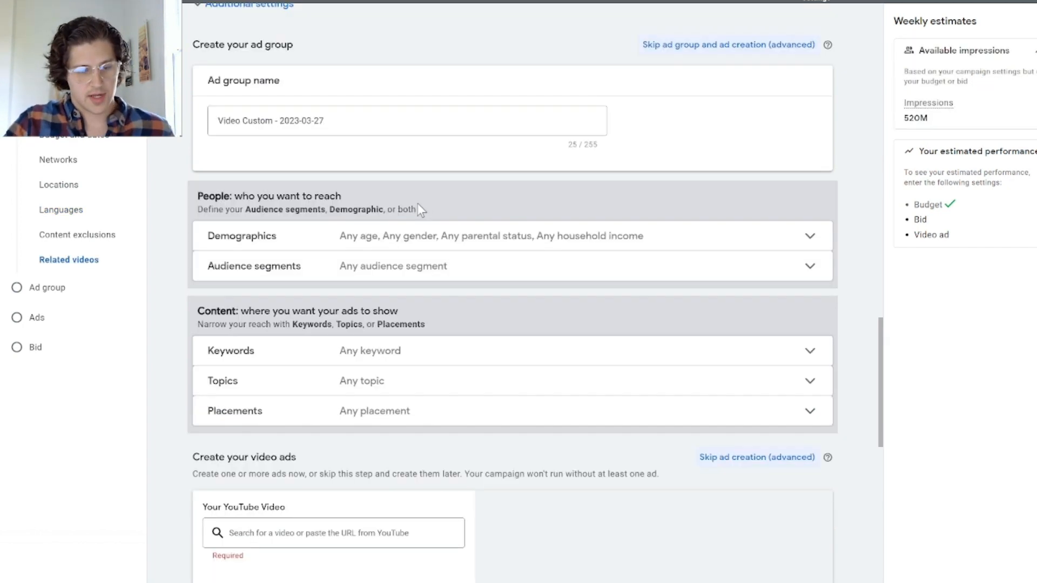
scroll(416, 206, "down", 2)
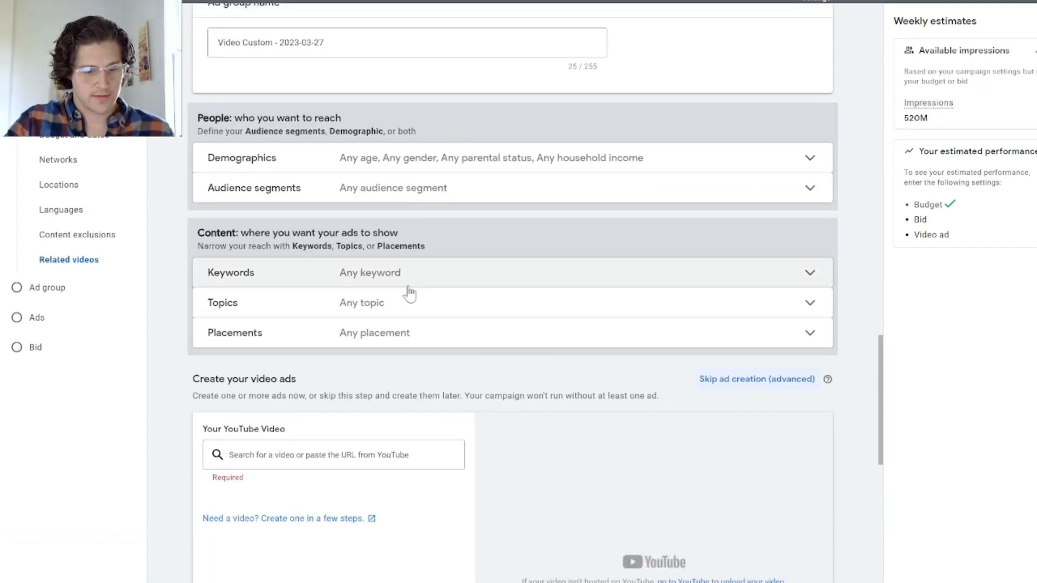
scroll(591, 329, "up", 2)
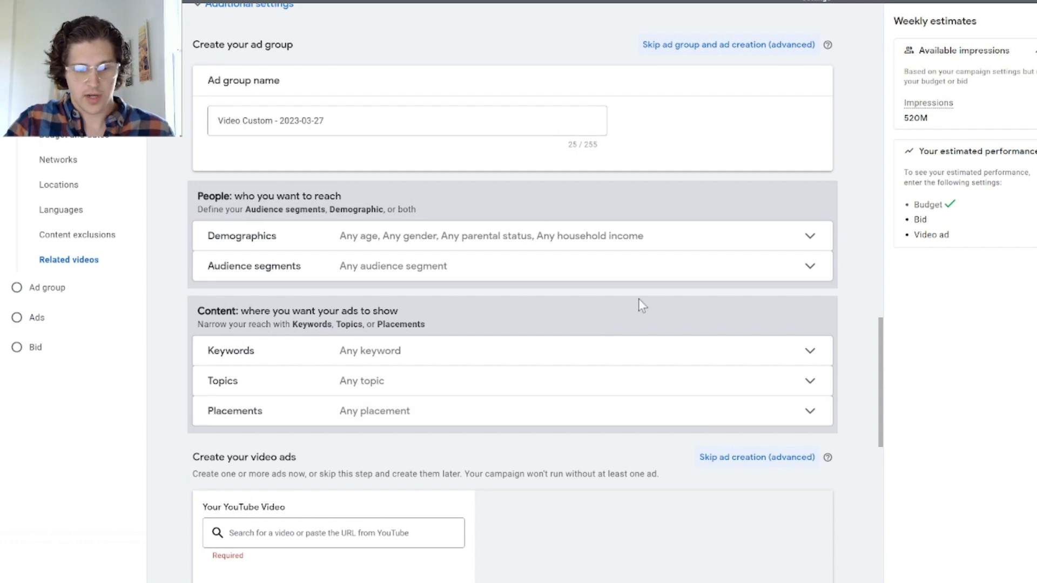
left_click(701, 268)
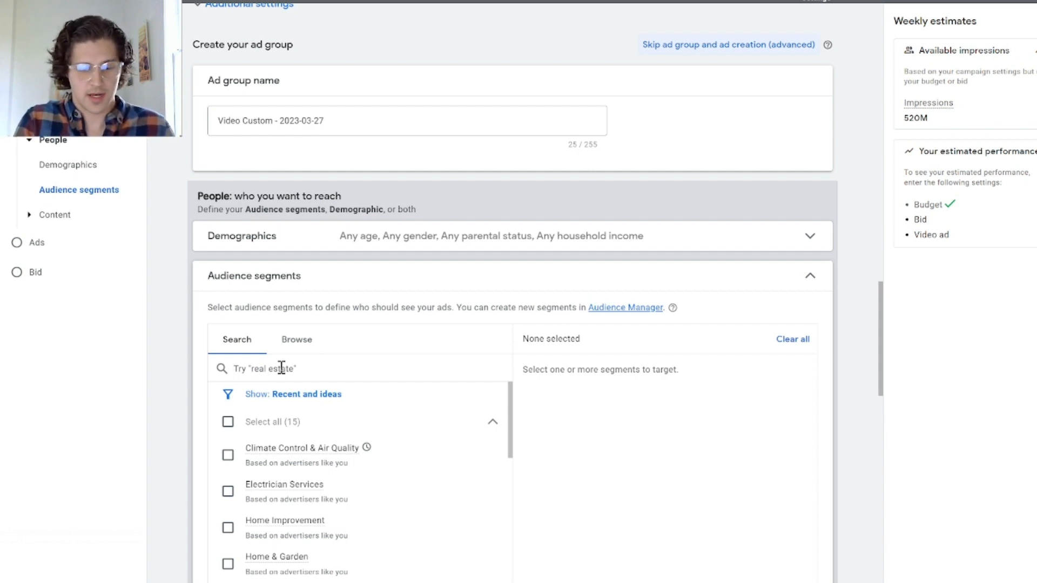
type("marketing")
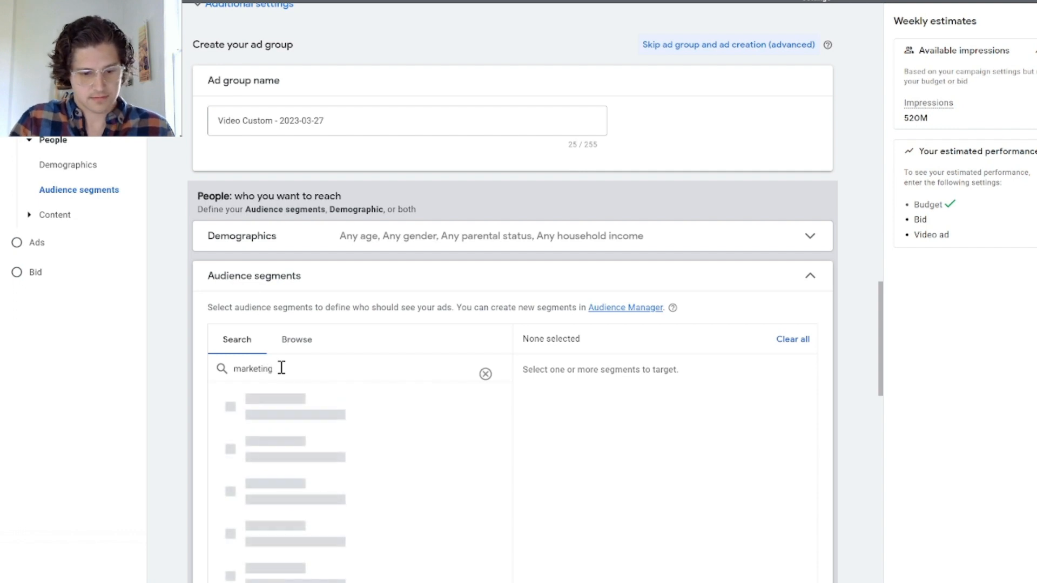
Step: Target the Digital Marketing Services, Product Marketing Strategies and Advertising & Marketing Services audience segments
scroll(305, 369, "down", 2)
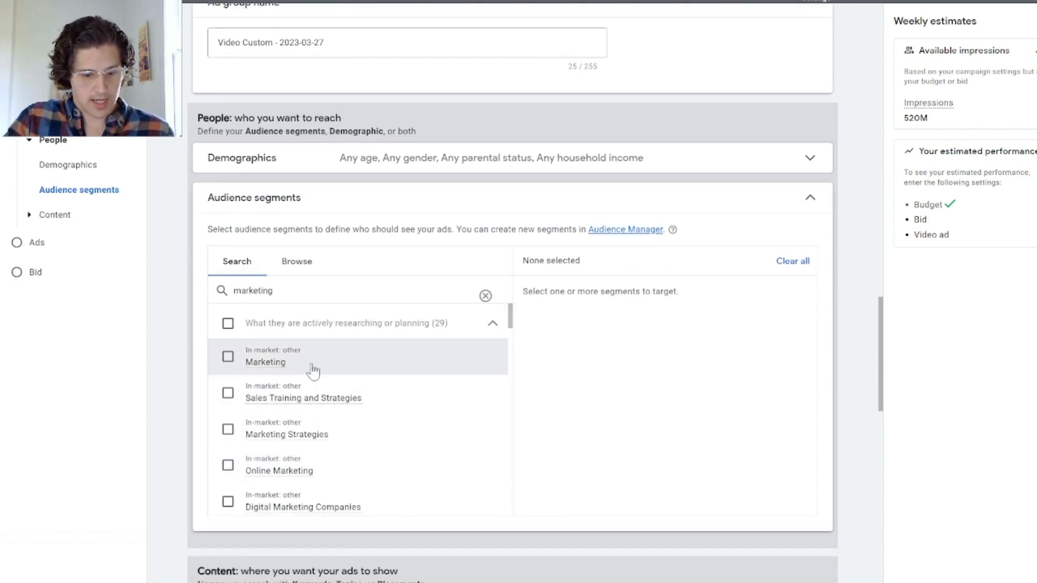
scroll(351, 383, "down", 2)
scroll(479, 418, "down", 2)
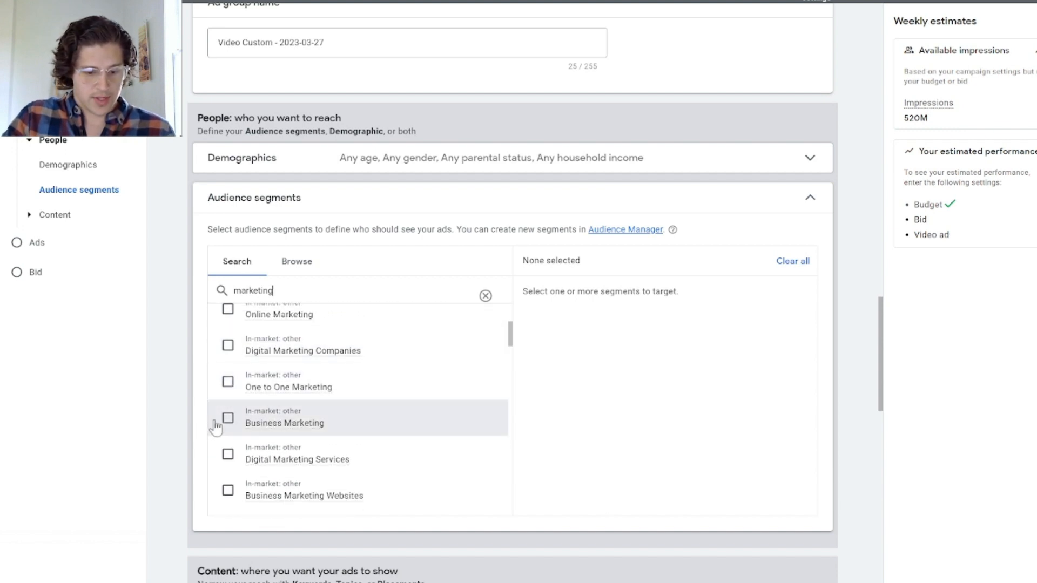
left_click(214, 466)
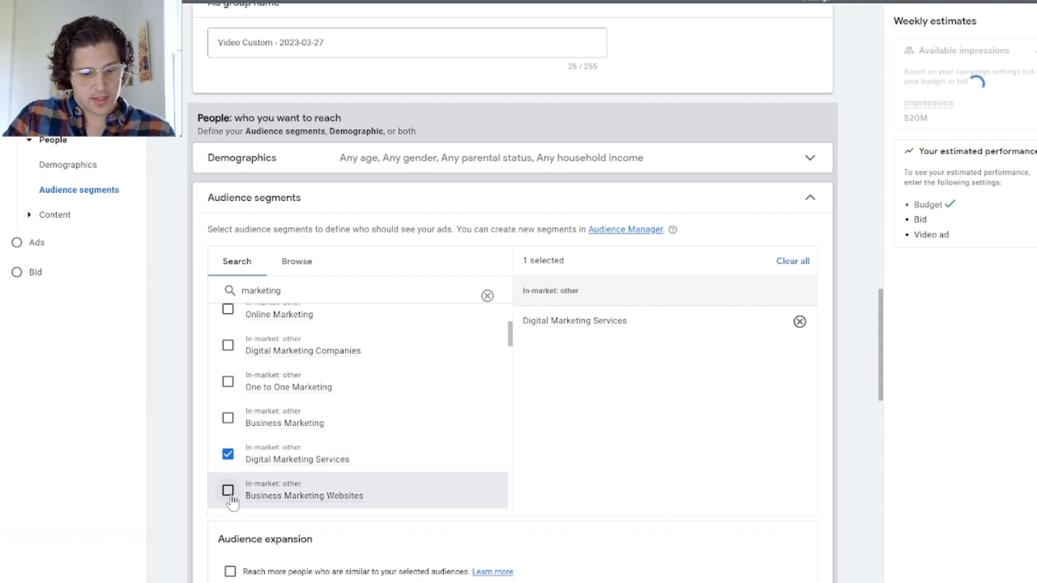
scroll(227, 494, "down", 2)
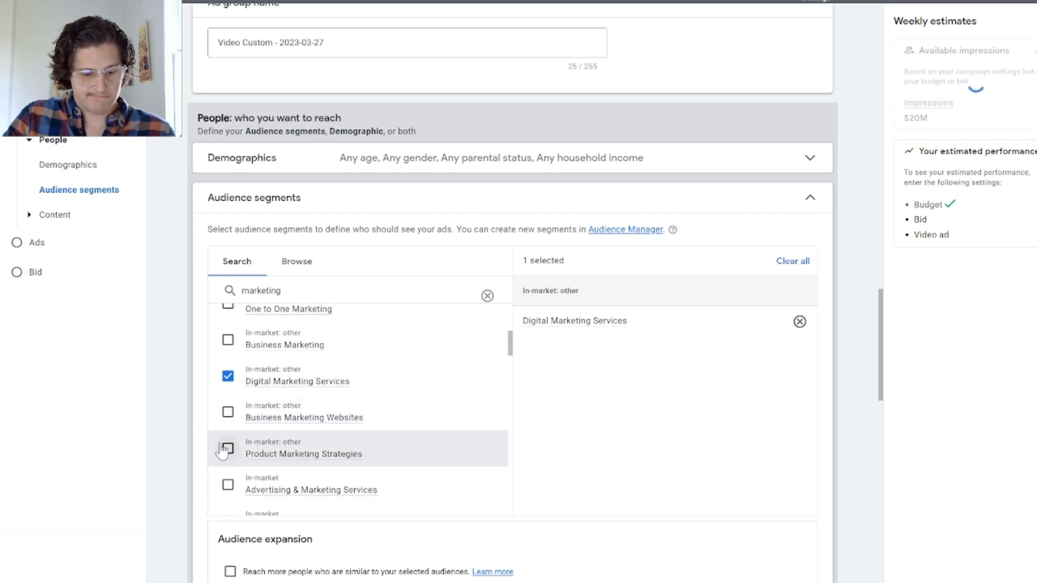
left_click(227, 448)
left_click(227, 483)
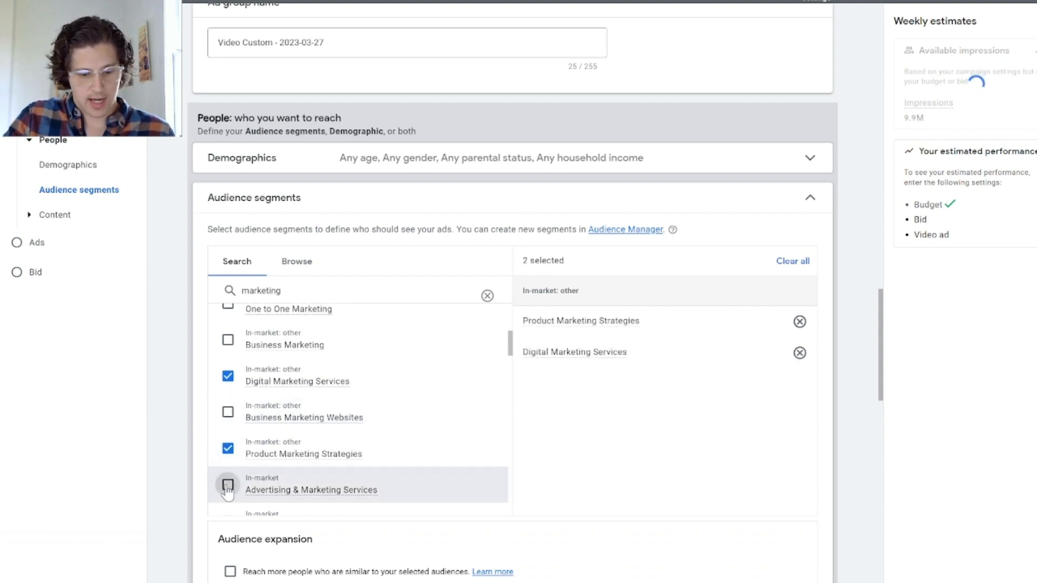
Step: Add the SEO & SEM Services in-market segment to the targeted audiences and collapse the audience segments section
scroll(315, 462, "down", 3)
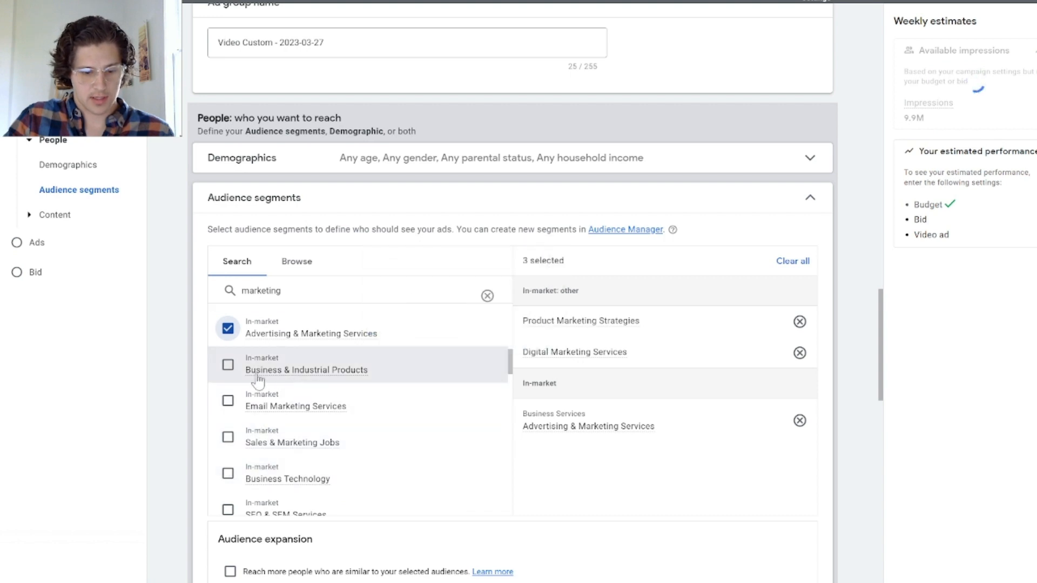
scroll(227, 448, "down", 2)
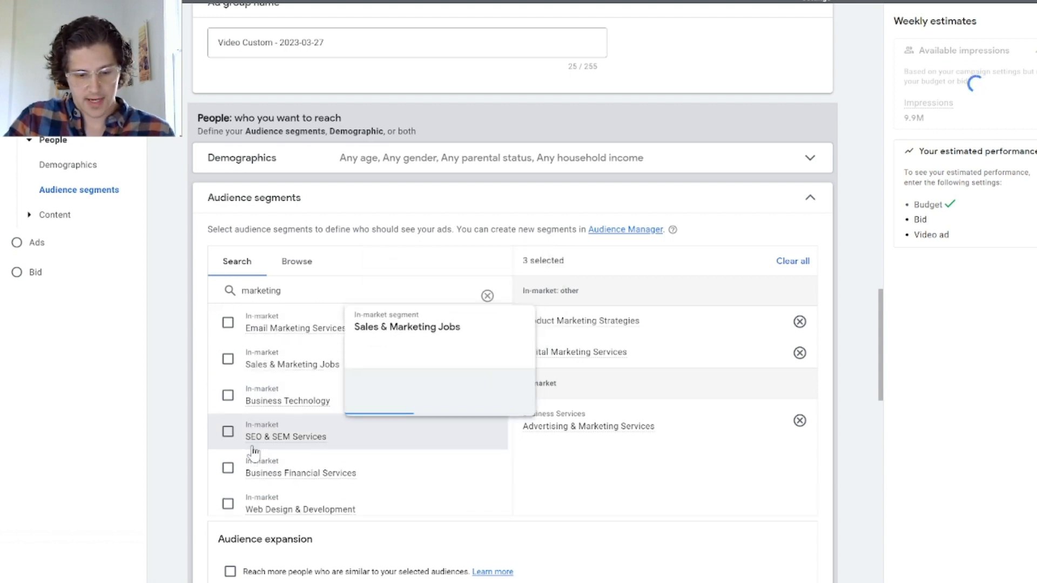
left_click(227, 432)
scroll(289, 435, "down", 2)
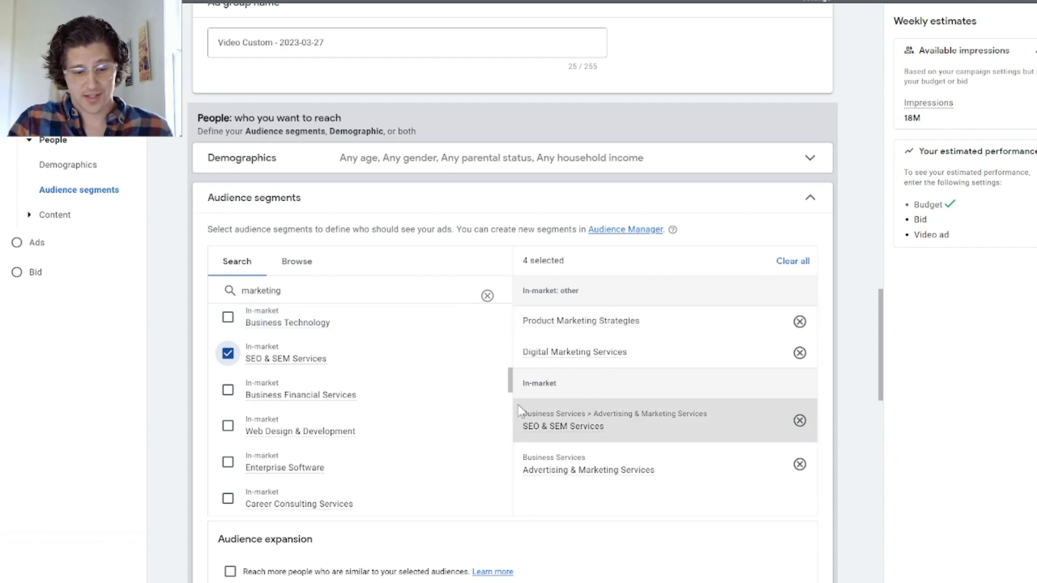
left_click(798, 202)
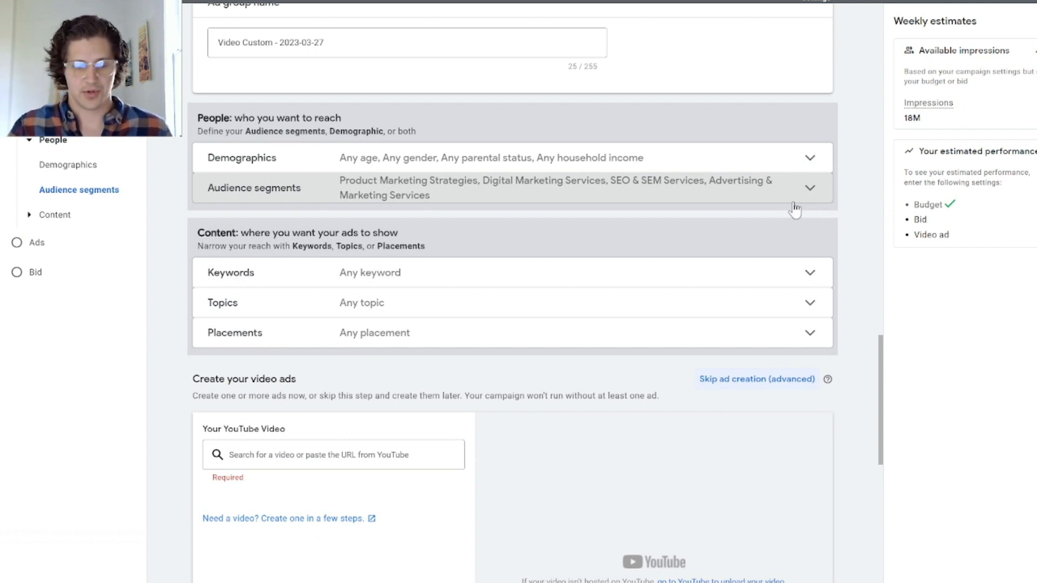
Step: Add "google ads" and "google ad agency" as the ad group's content targeting keywords
left_click(648, 276)
left_click(289, 402)
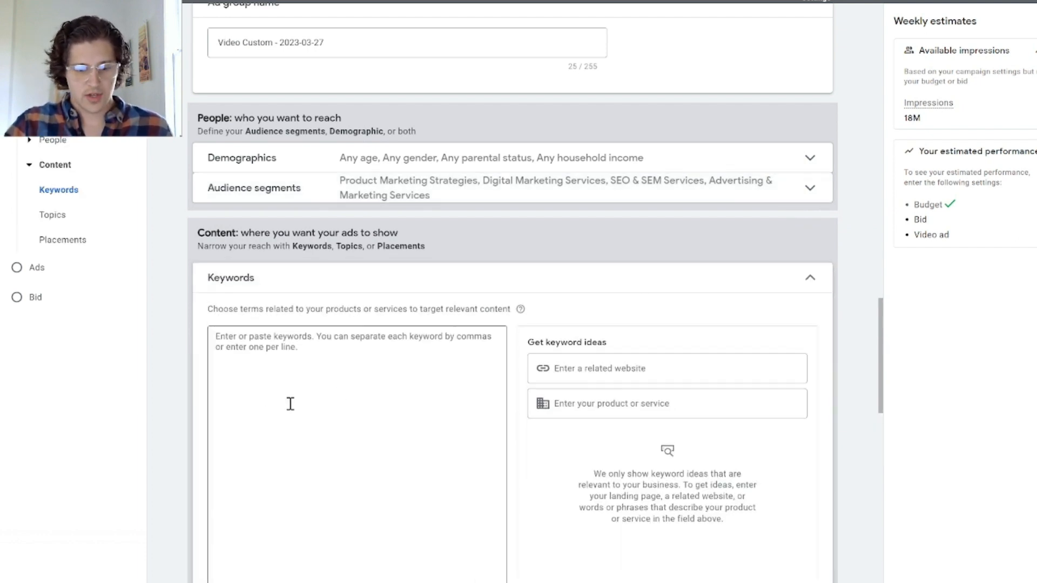
scroll(252, 402, "down", 3)
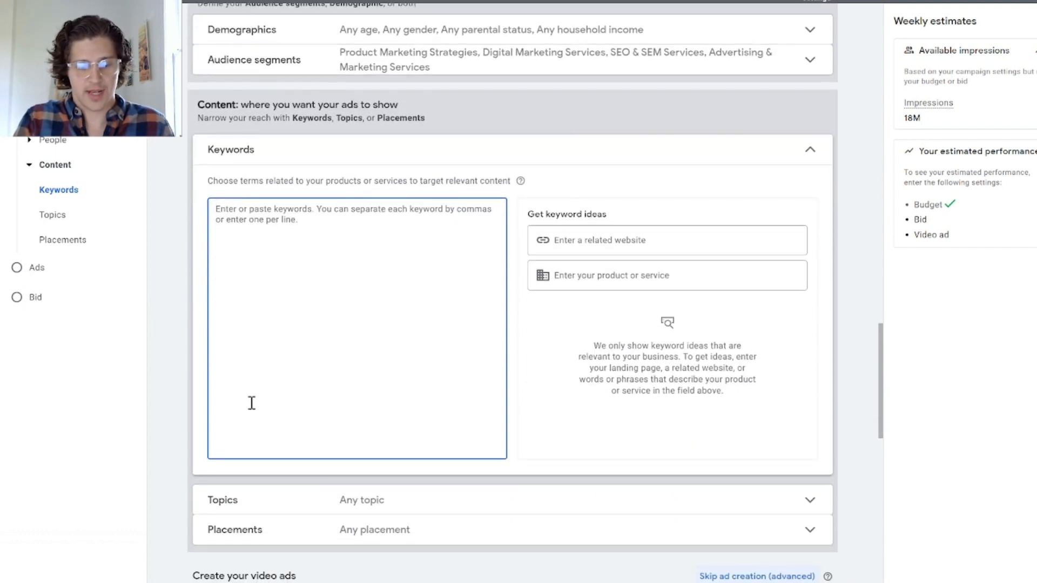
type("google ads")
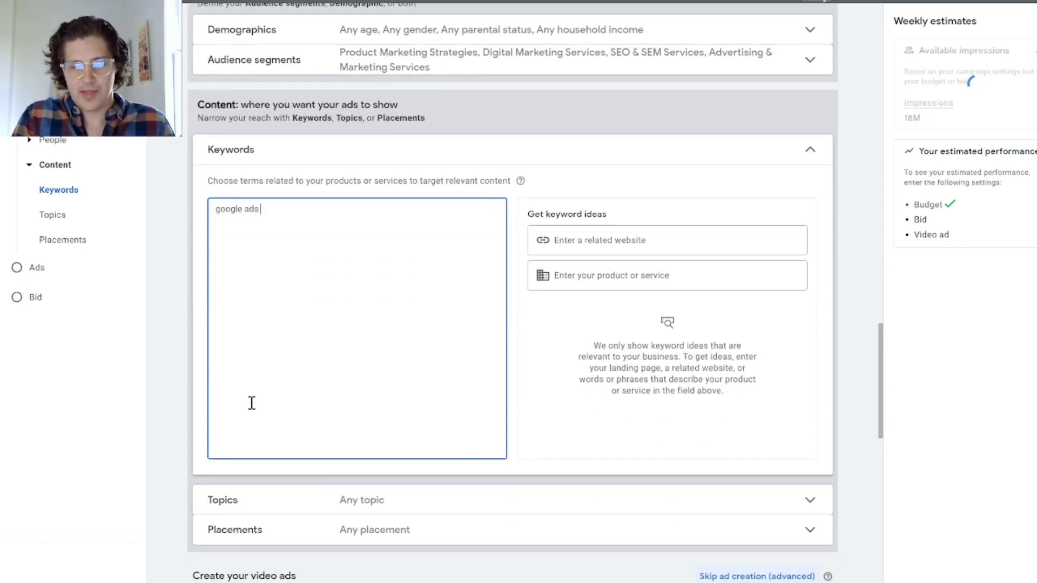
key("Return")
type("go")
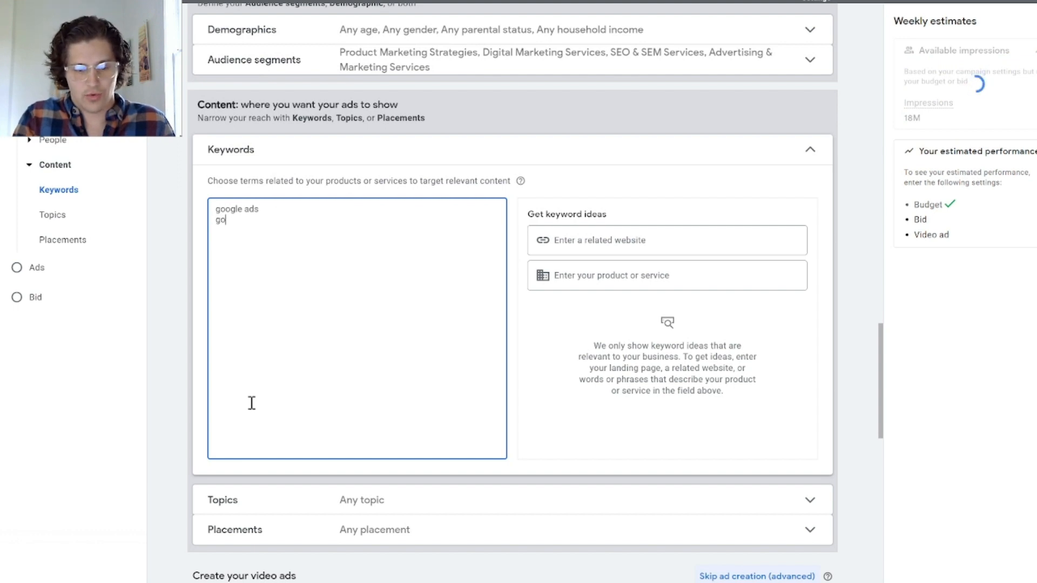
type("ogle ad agecy")
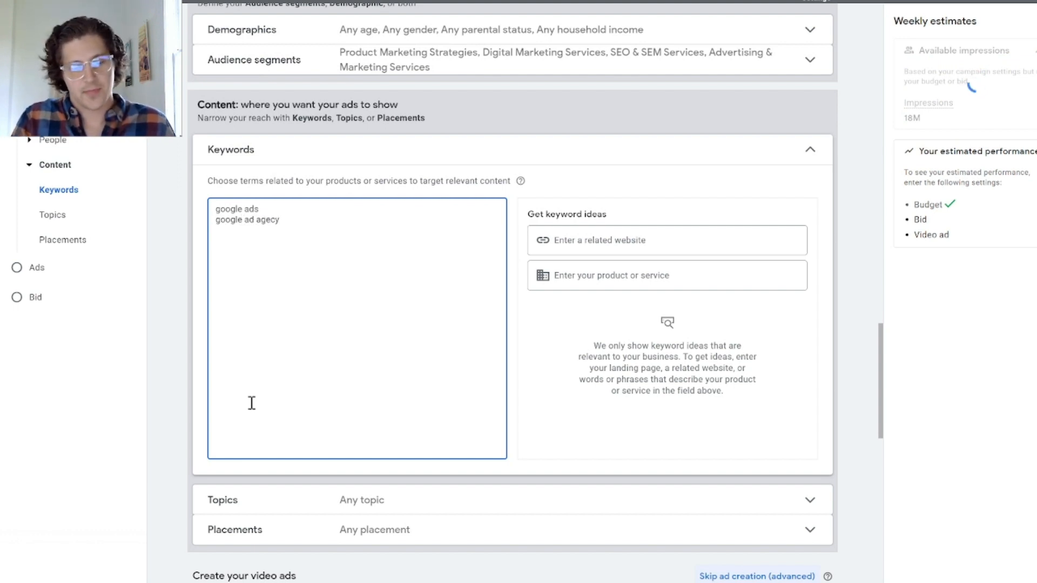
key("BackSpace")
key("BackSpace")
type("ncy")
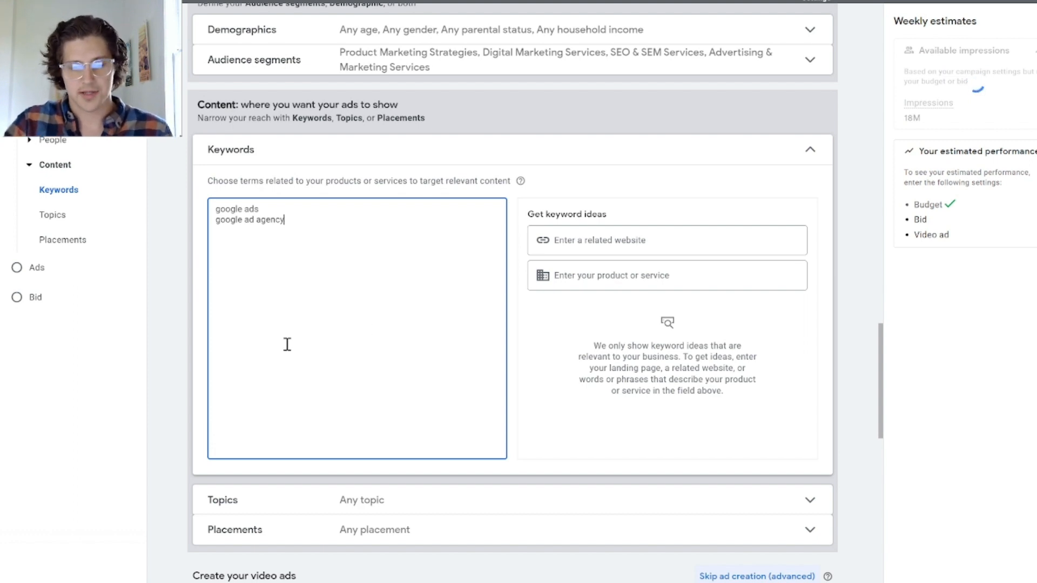
left_click(810, 149)
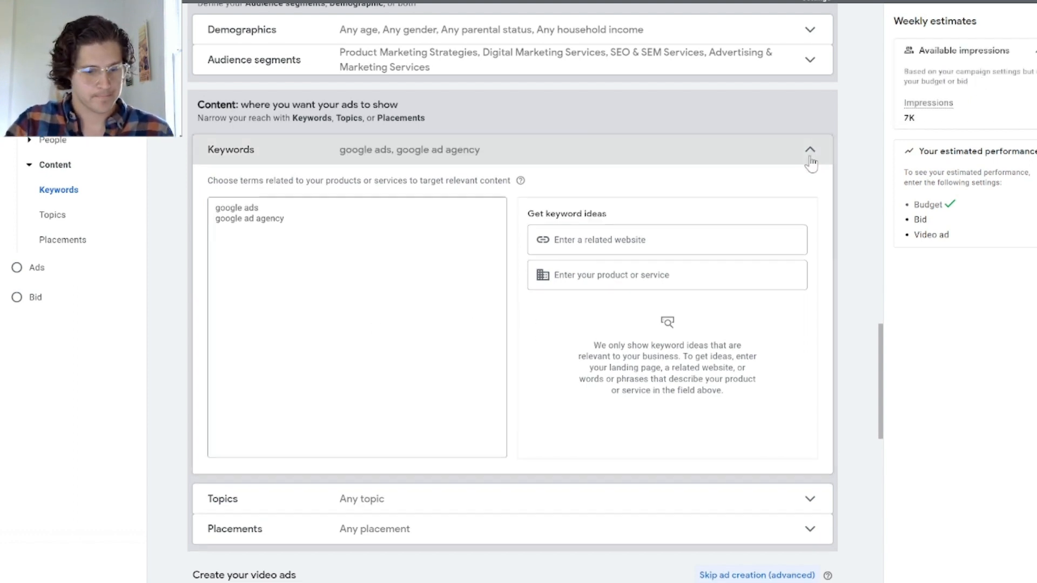
Step: Examine the available topic targeting options, then review the ad group's targeting against the weekly available impressions estimate
left_click(486, 176)
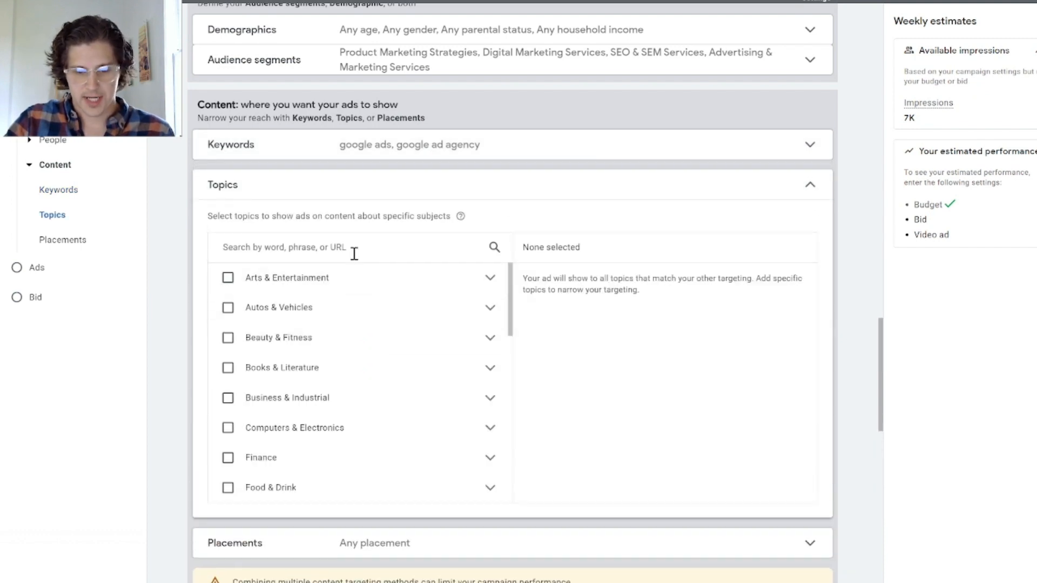
left_click(810, 185)
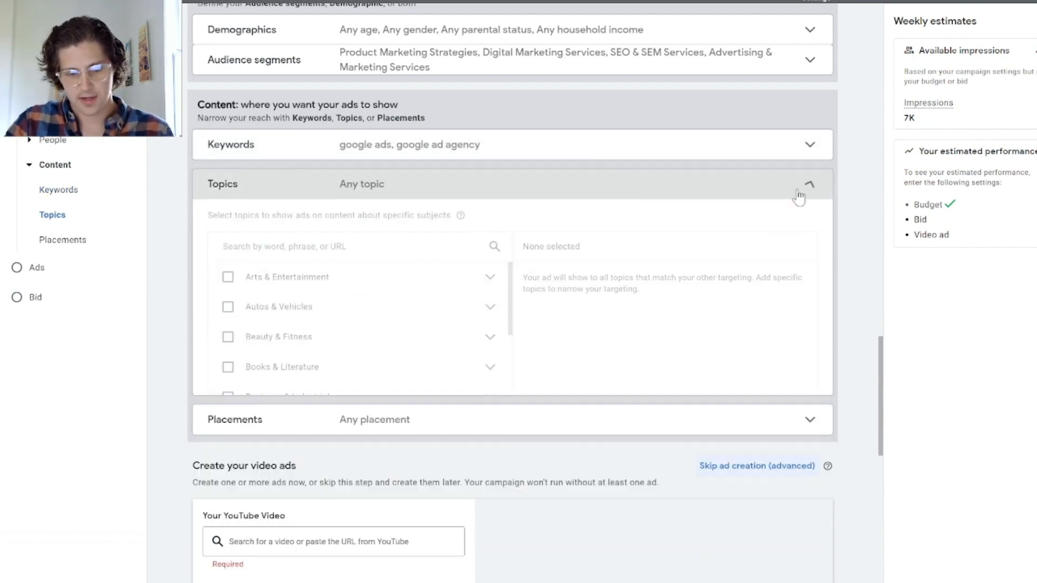
scroll(786, 245, "up", 4)
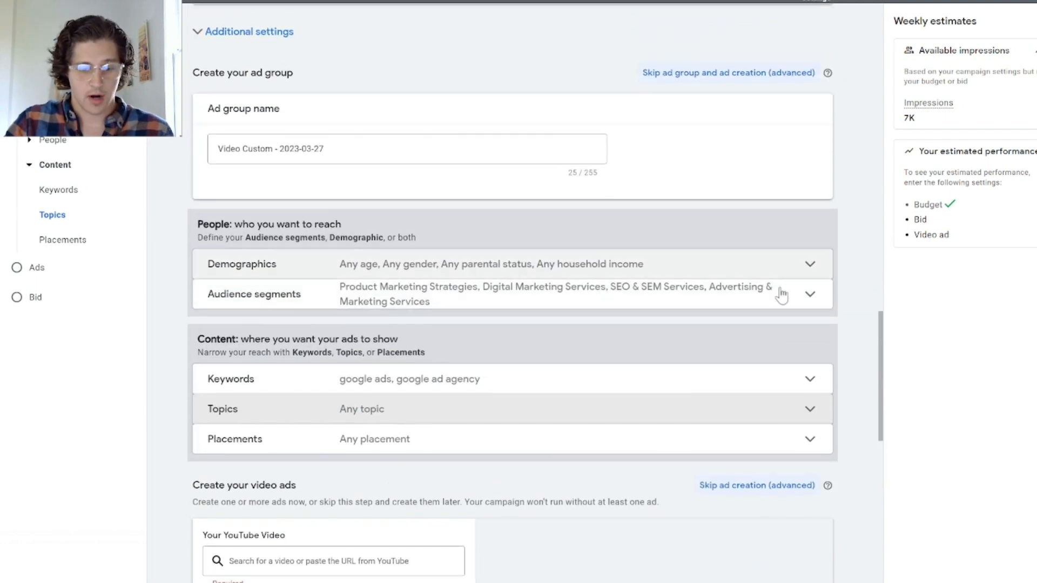
scroll(783, 312, "up", 4)
scroll(783, 309, "down", 3)
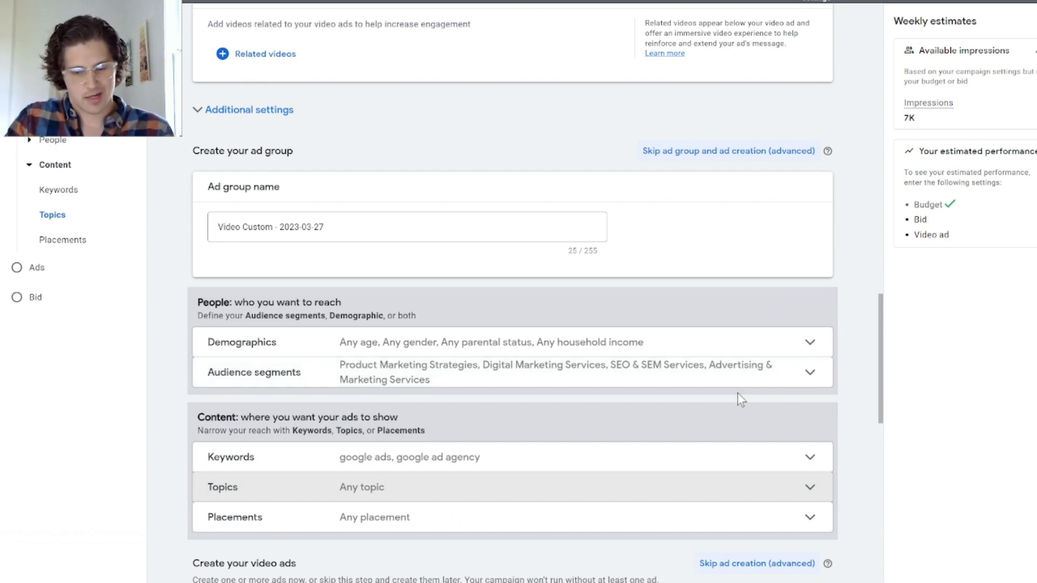
scroll(766, 393, "up", 5)
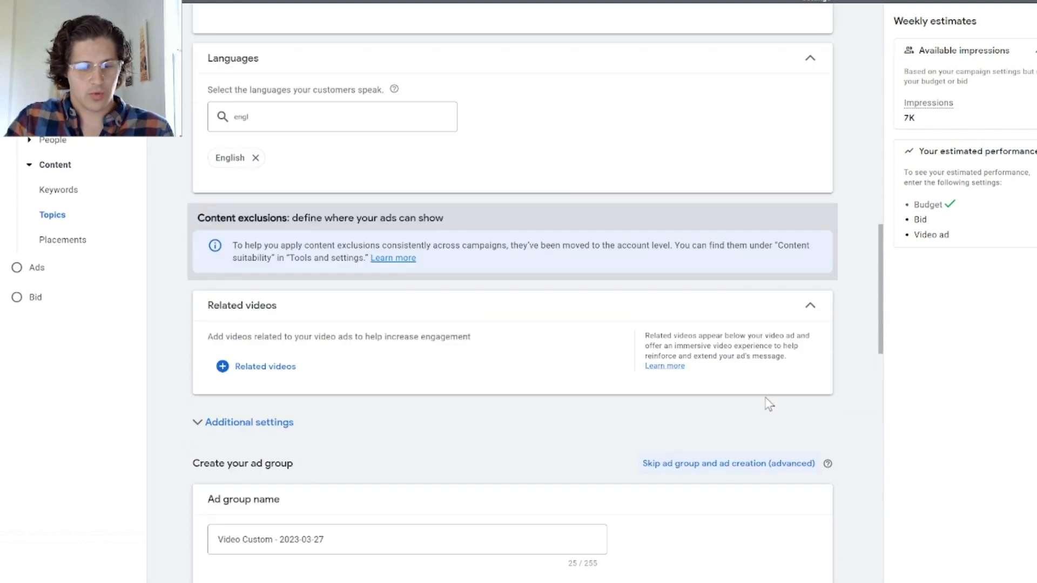
scroll(766, 404, "down", 6)
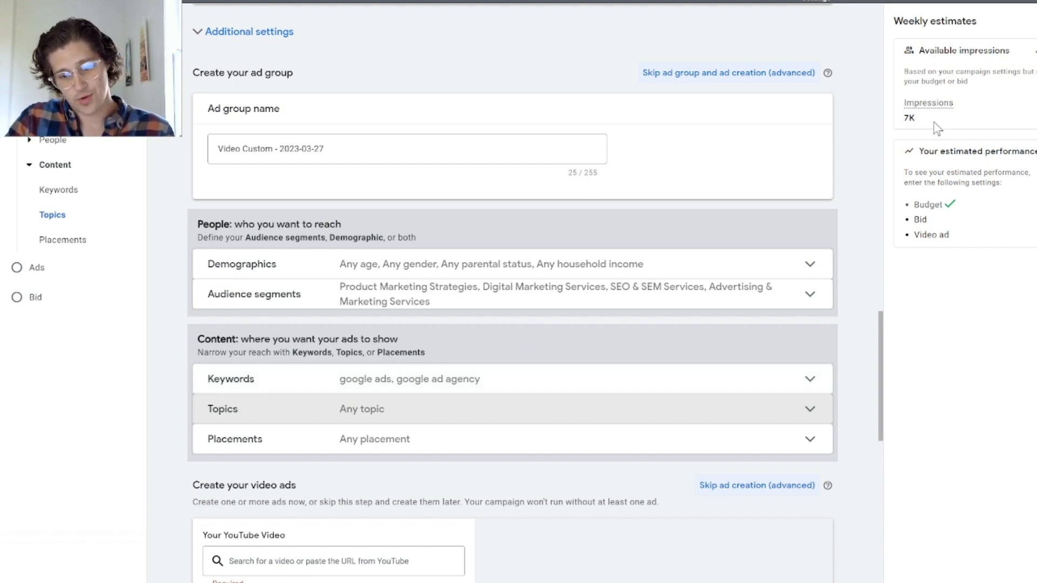
mouse_move(916, 119)
left_mouse_down()
mouse_move(904, 121)
mouse_move(904, 104)
left_mouse_up()
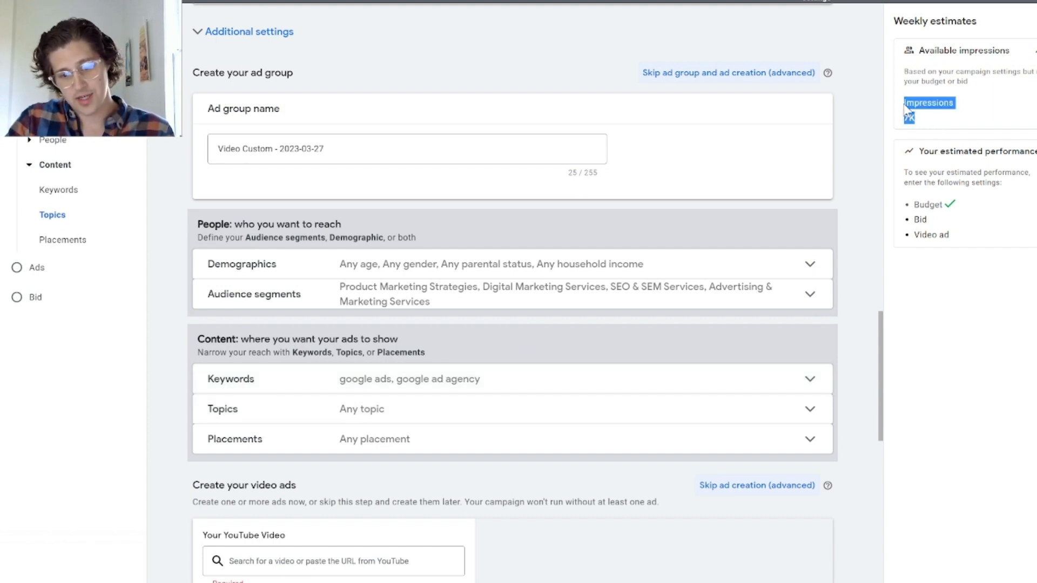
left_click(952, 127)
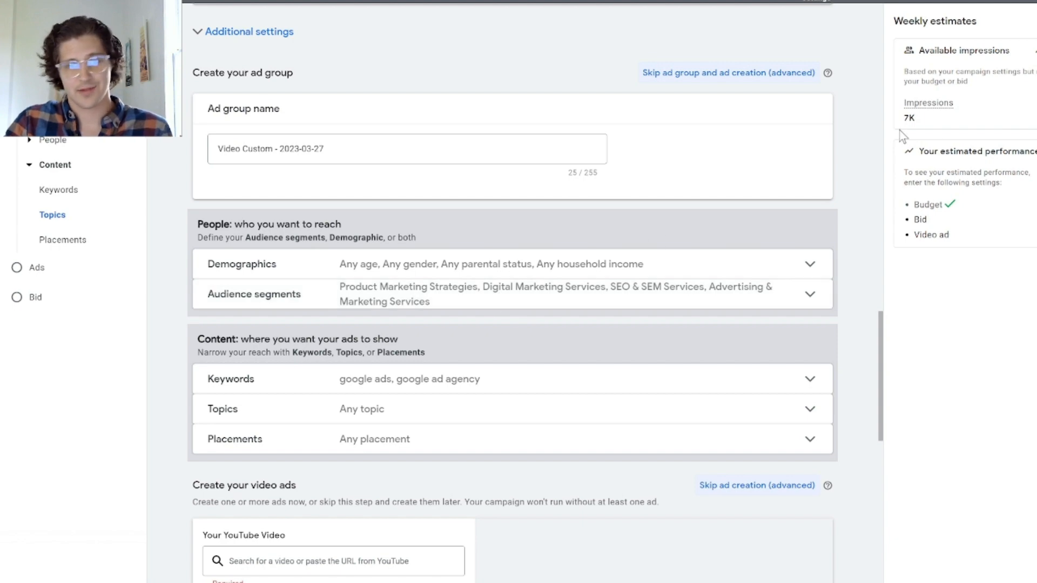
Step: Choose Turn Key Lead's "Premier Google Ads Agency" YouTube video for the ad and view the explanation of the skippable in-stream format
scroll(695, 345, "down", 5)
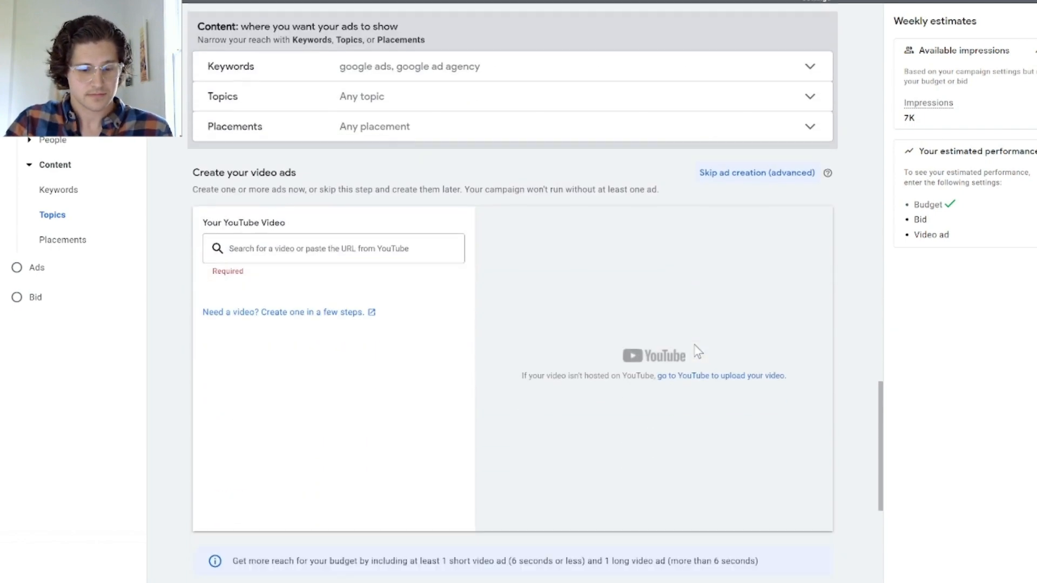
left_click(368, 248)
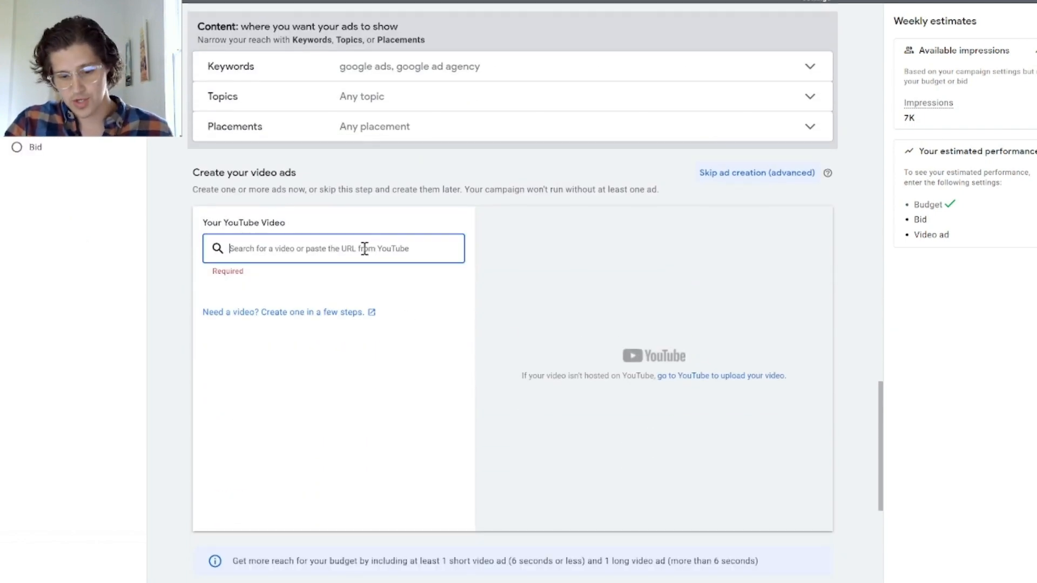
scroll(365, 248, "down", 5)
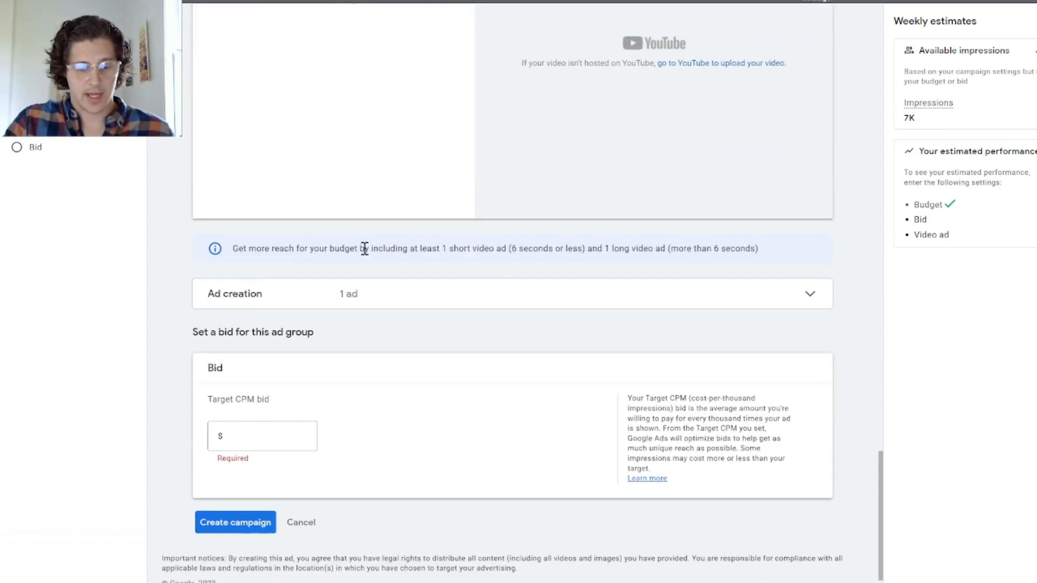
scroll(364, 245, "up", 4)
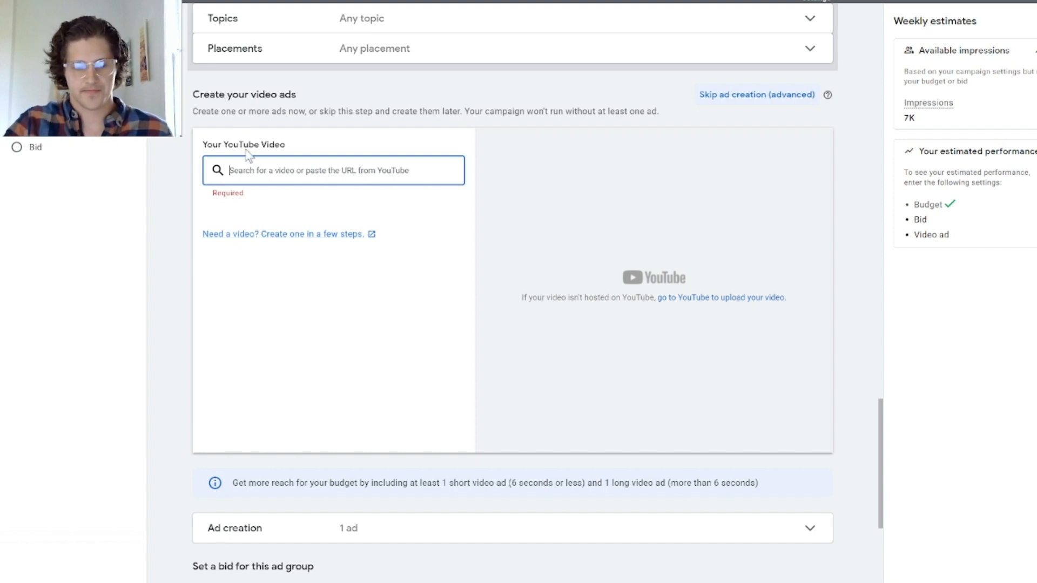
left_click(334, 213)
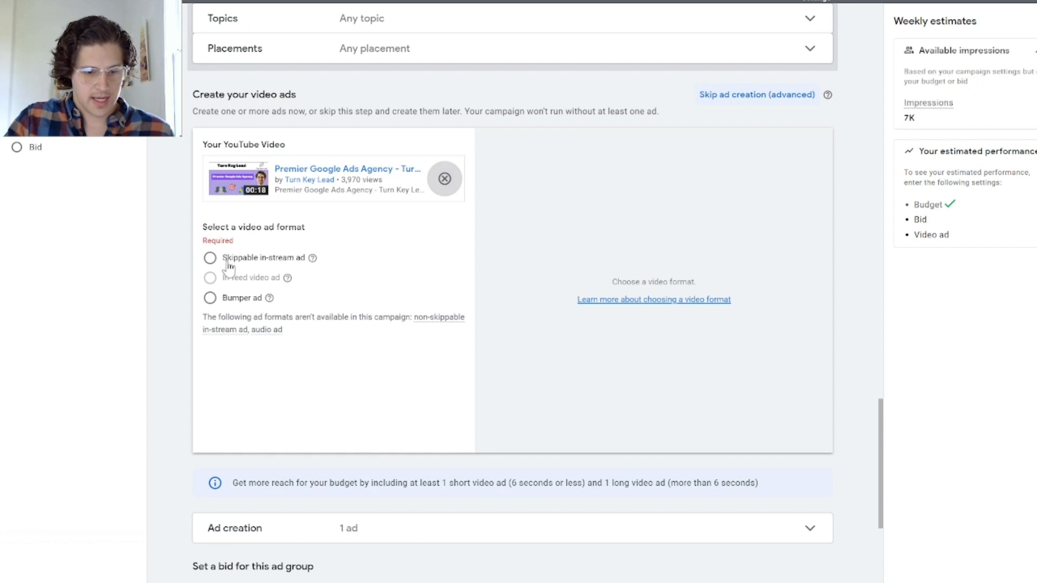
mouse_move(313, 261)
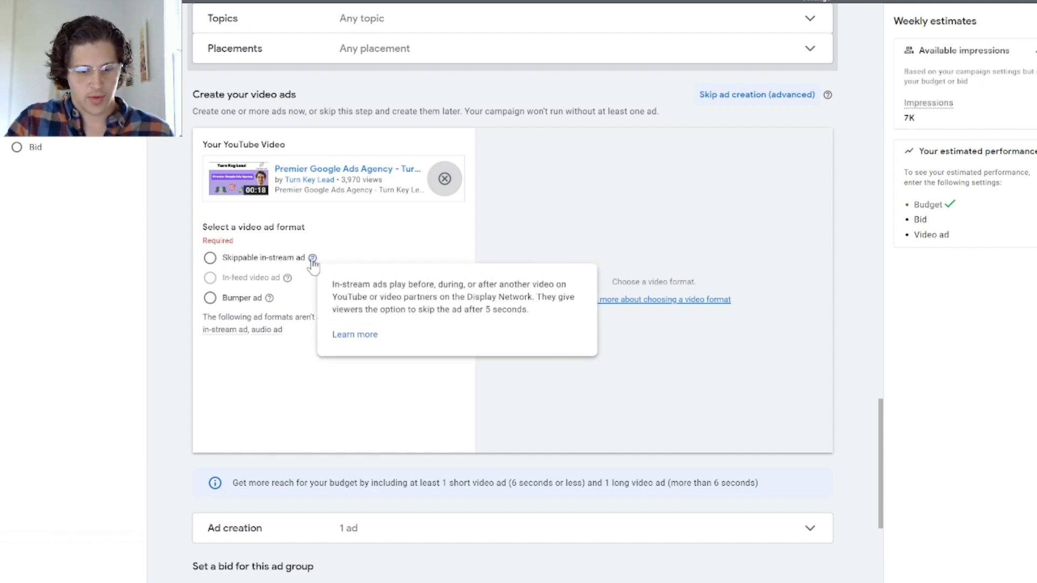
Step: Choose the skippable in-stream format for the video ad and set its final URL to turnkeylead.com
left_click(240, 260)
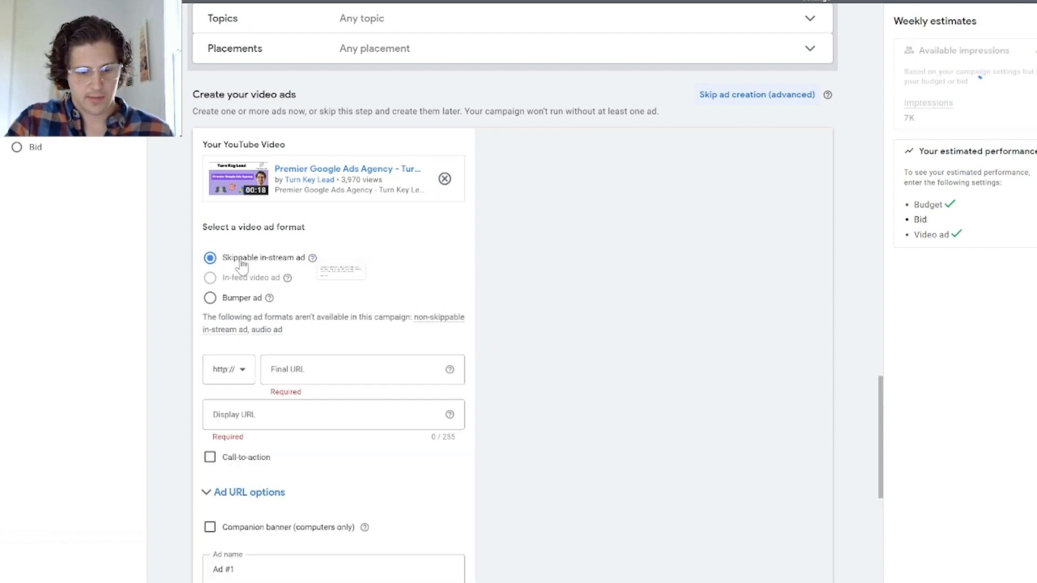
left_click(210, 298)
left_click(210, 258)
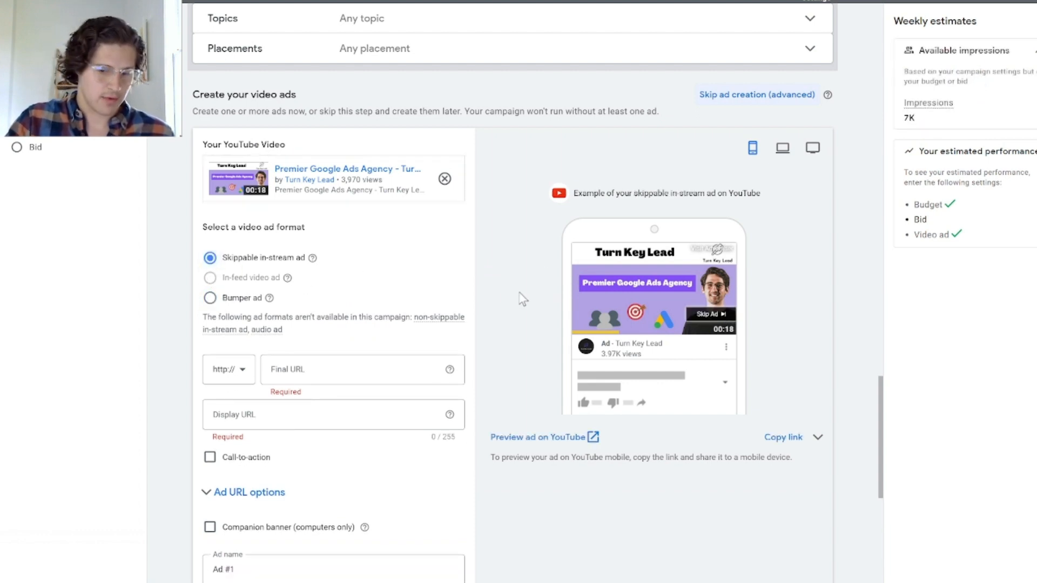
scroll(476, 299, "down", 2)
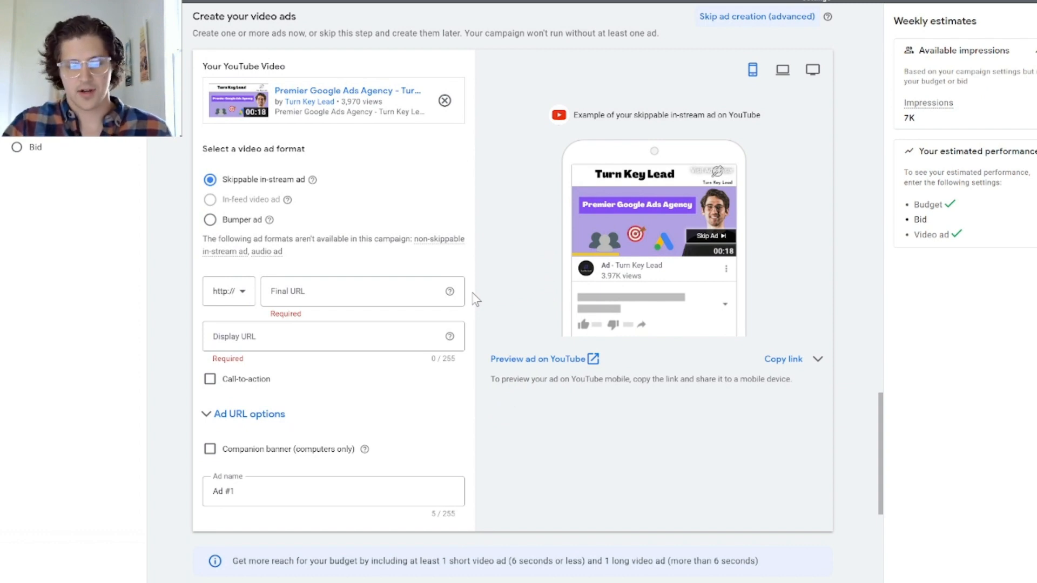
left_click(342, 287)
type("turnkeylead.com")
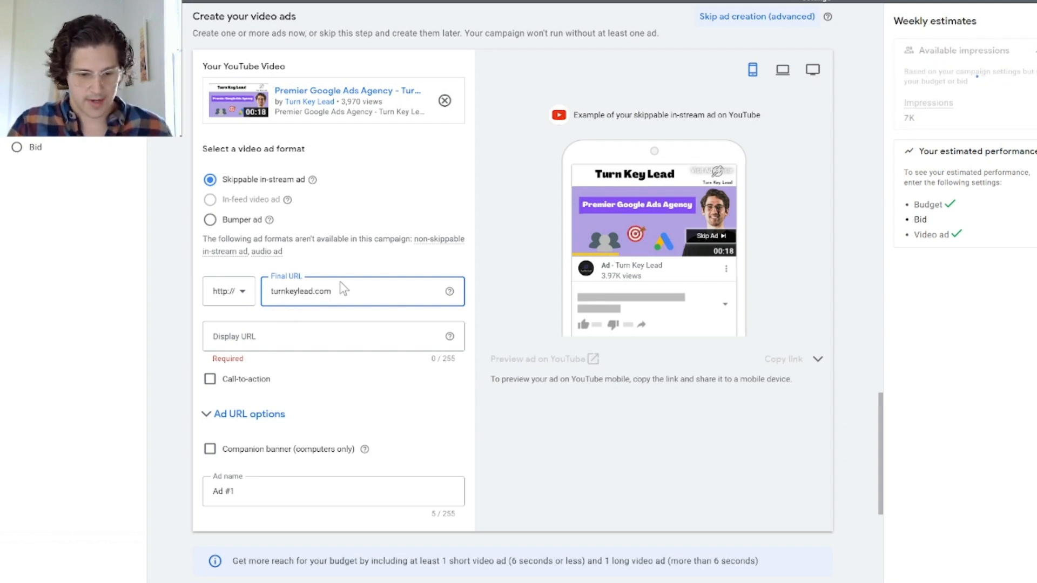
Step: Try target CPM bids of $3.00, $2.00 and $1.00 for the ad group
scroll(270, 417, "down", 2)
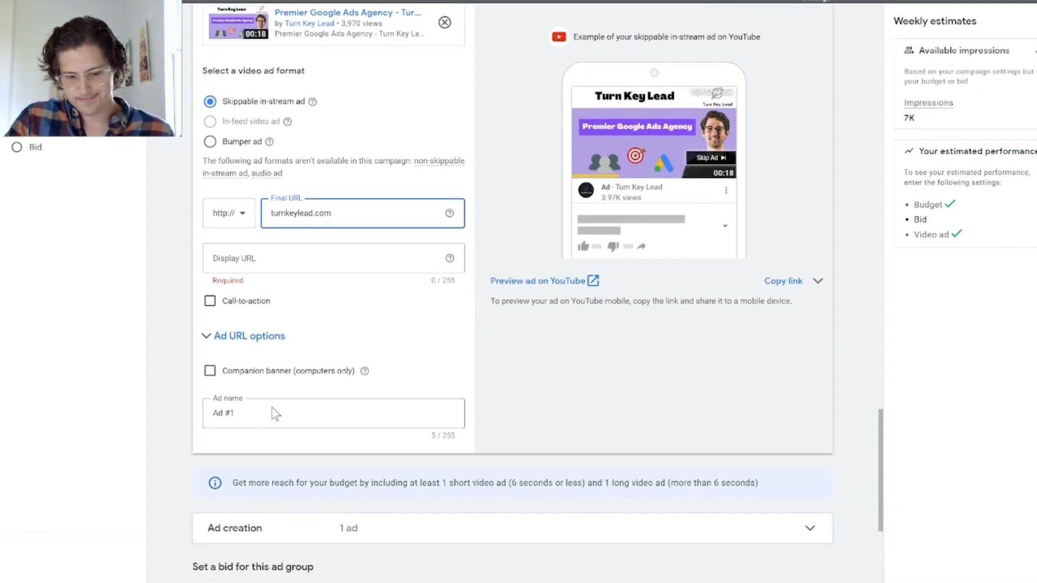
scroll(273, 413, "down", 3)
scroll(308, 387, "down", 2)
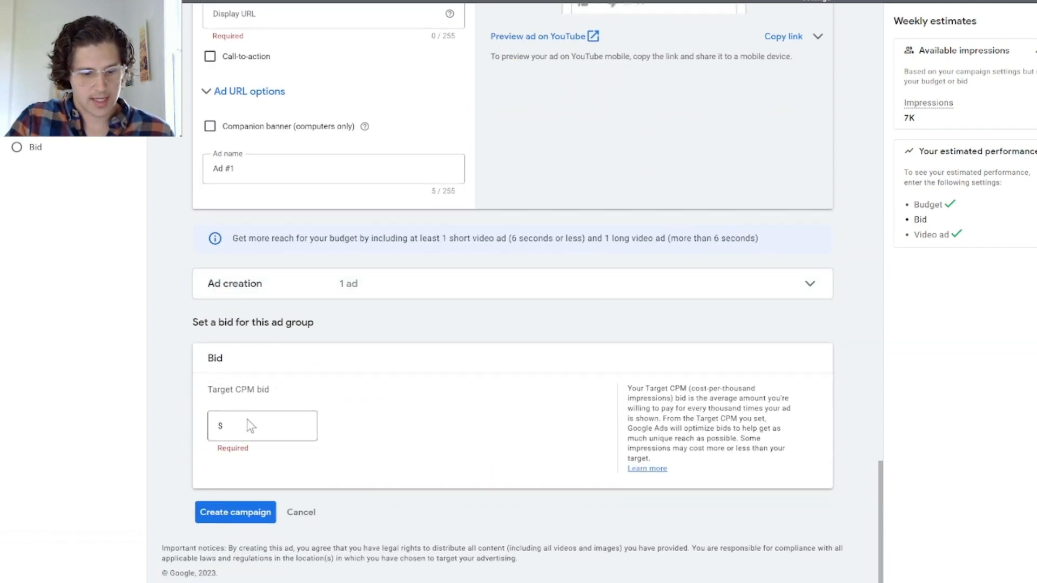
left_click(248, 424)
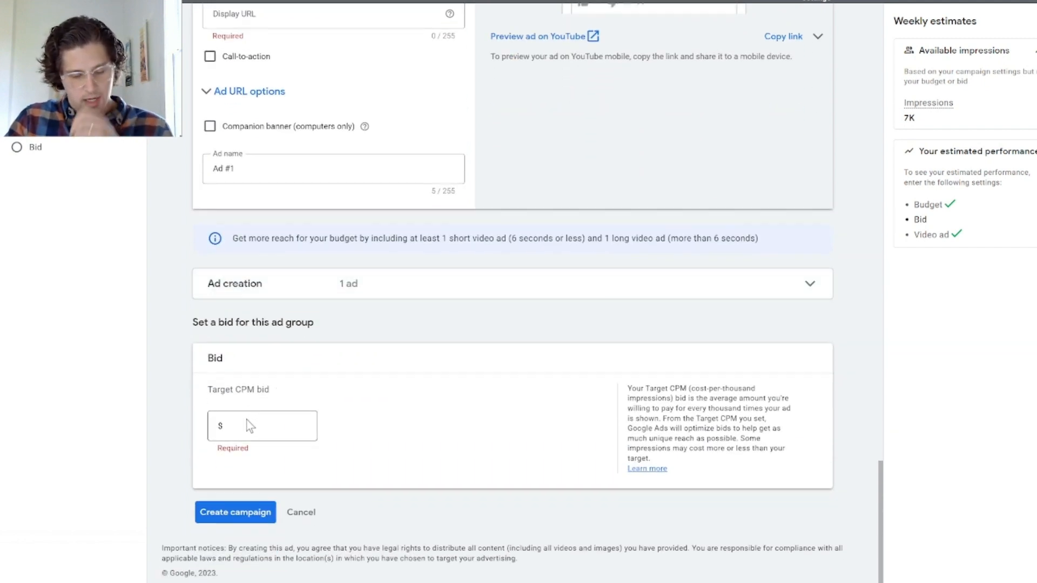
left_click(246, 426)
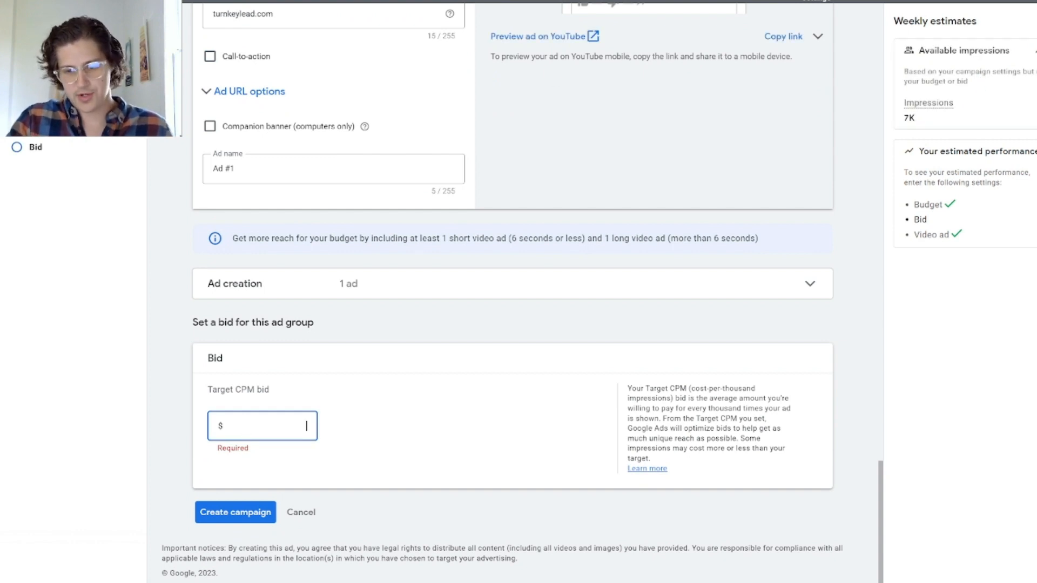
type("3")
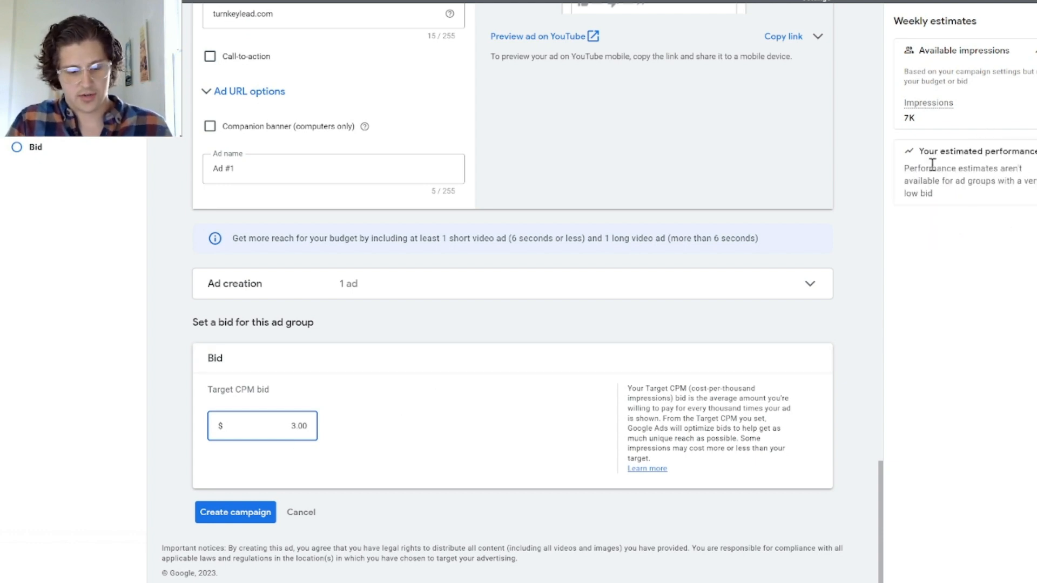
key("BackSpace")
type("2")
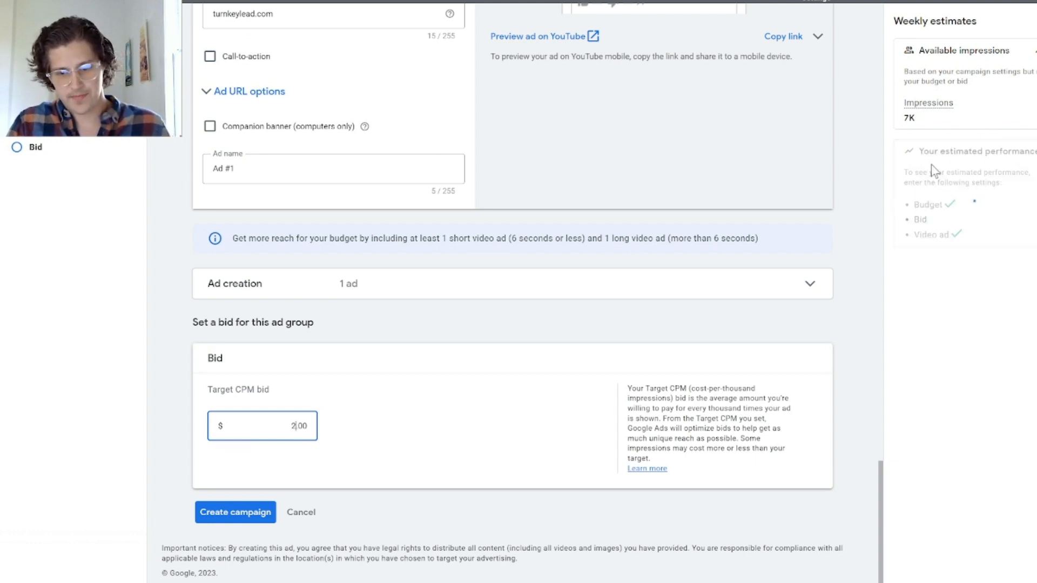
key("BackSpace")
type("1")
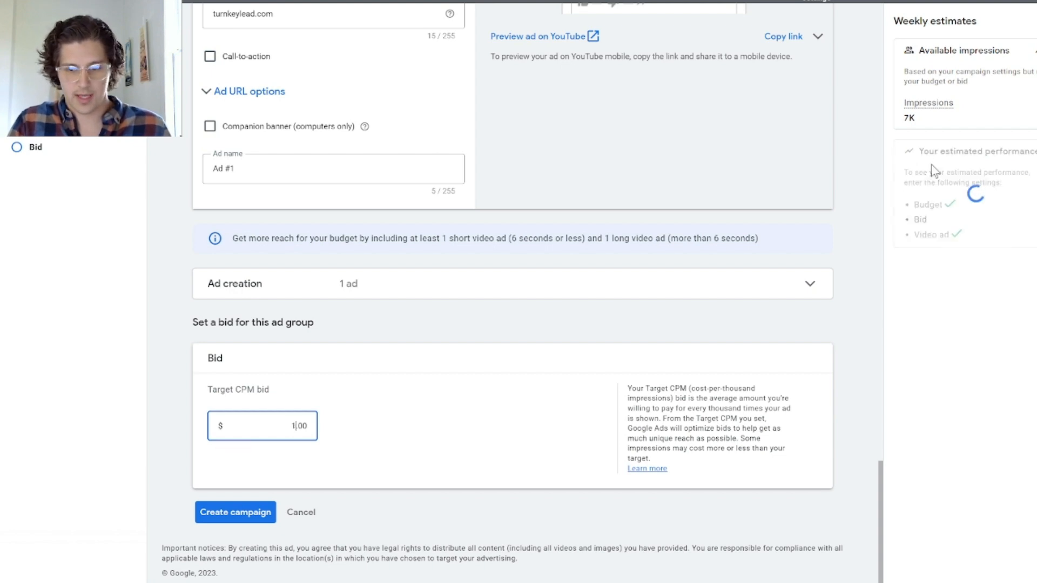
Step: Set the ad group's target CPM bid to $0.10
key("BackSpace")
type("0.")
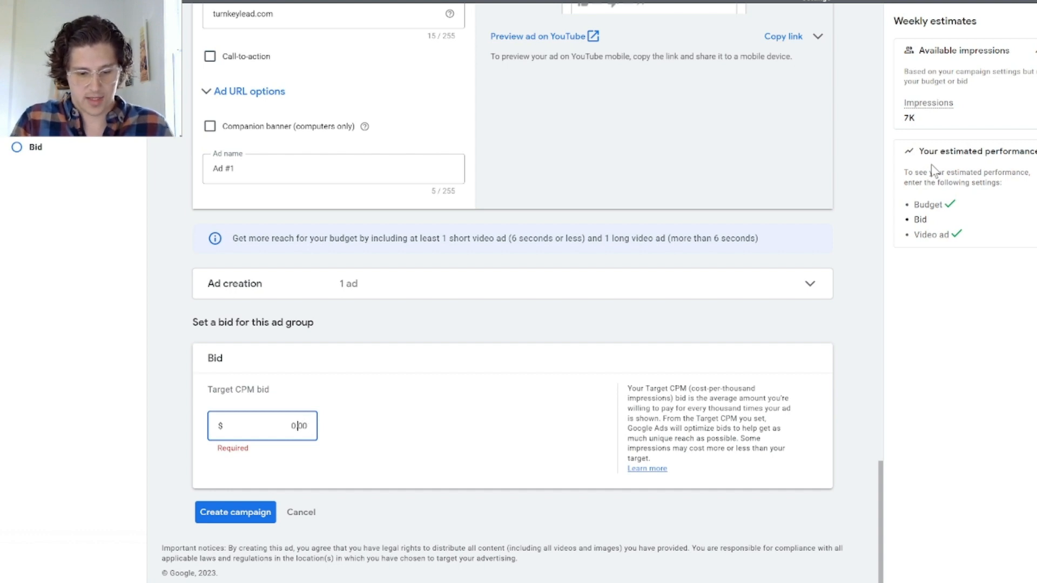
type("1")
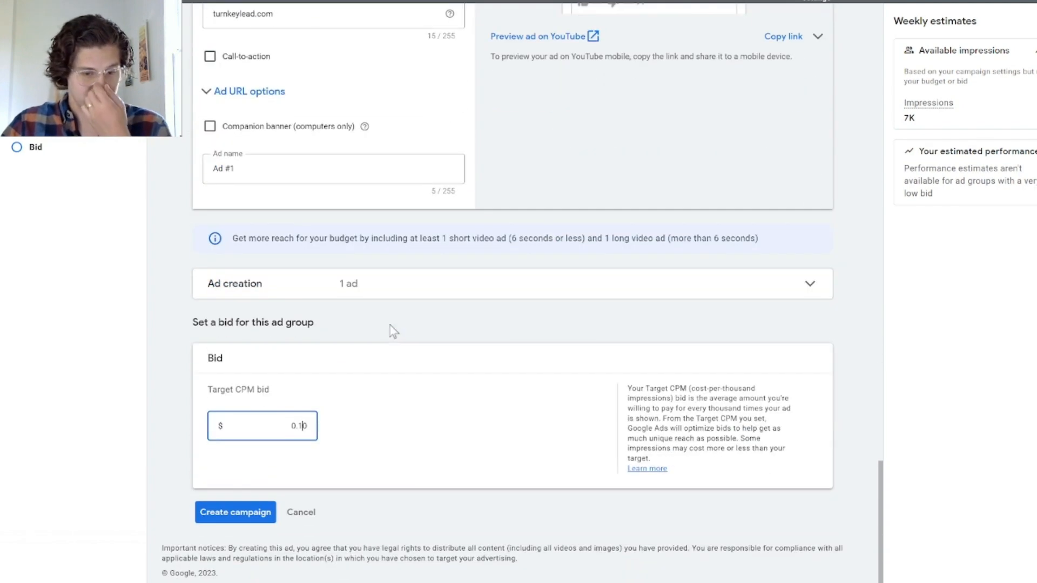
Step: Rename the campaign "Awareness - Marketing Services - NC" and create it
scroll(439, 314, "up", 20)
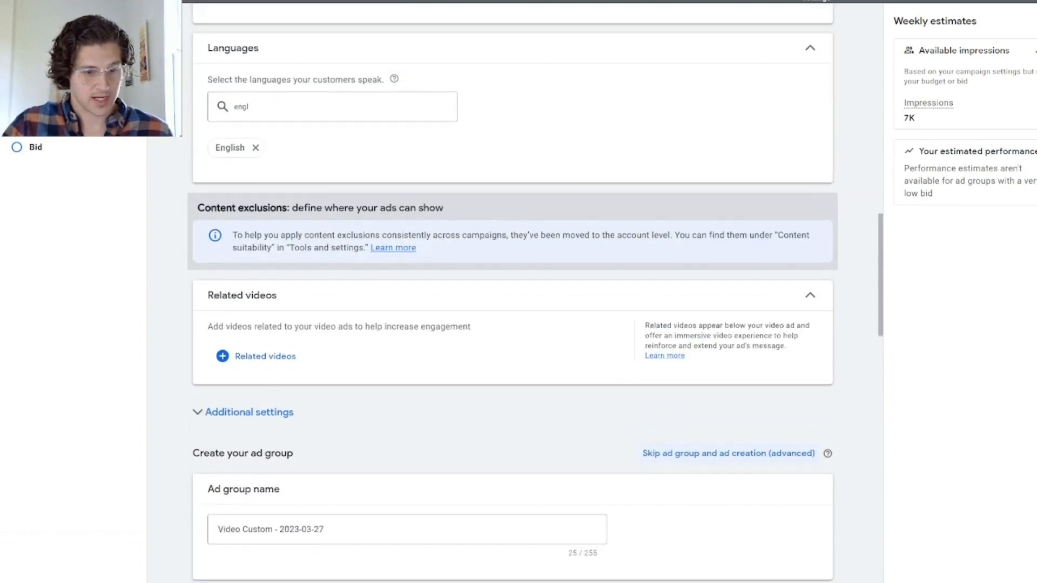
scroll(250, 100, "up", 15)
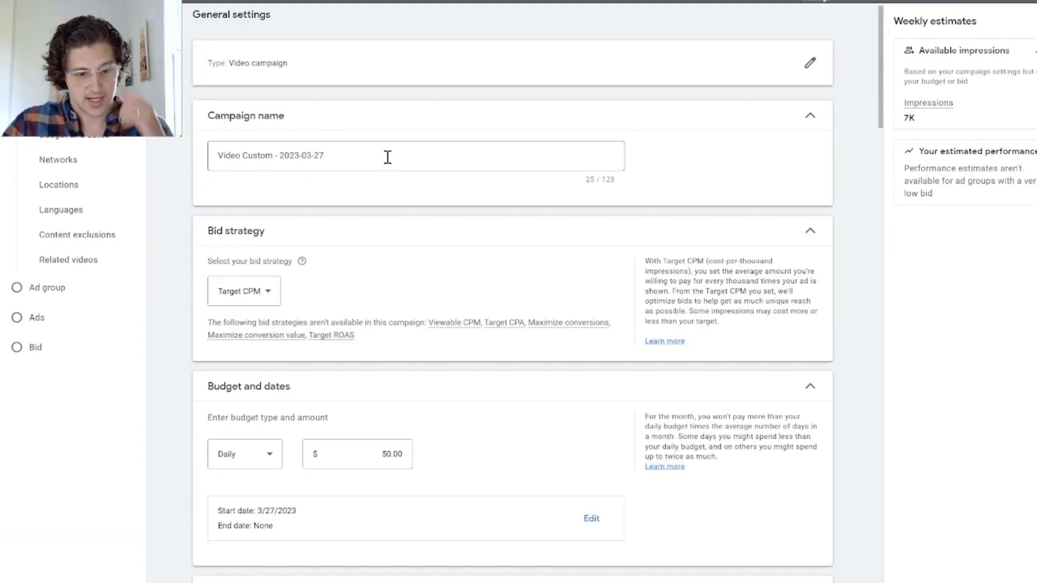
left_click(387, 157)
double_click(382, 157)
left_click_drag(382, 157, 115, 159)
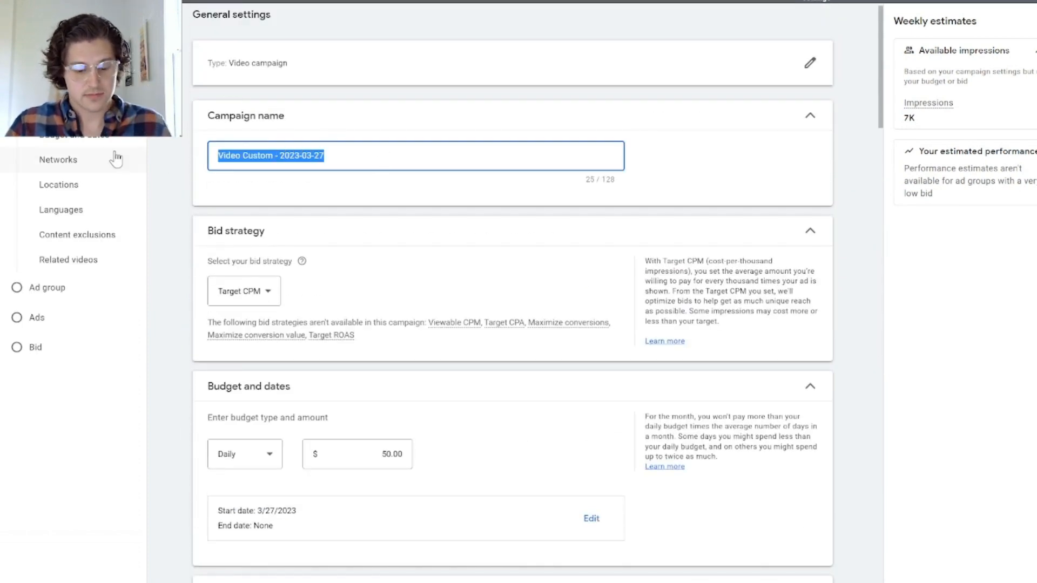
type("Awaren")
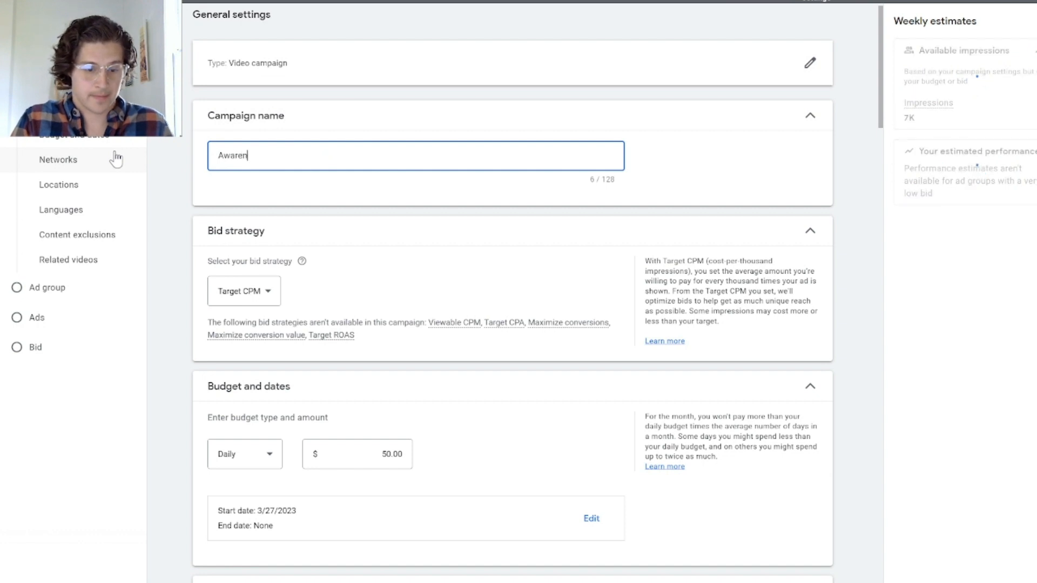
type("ess -")
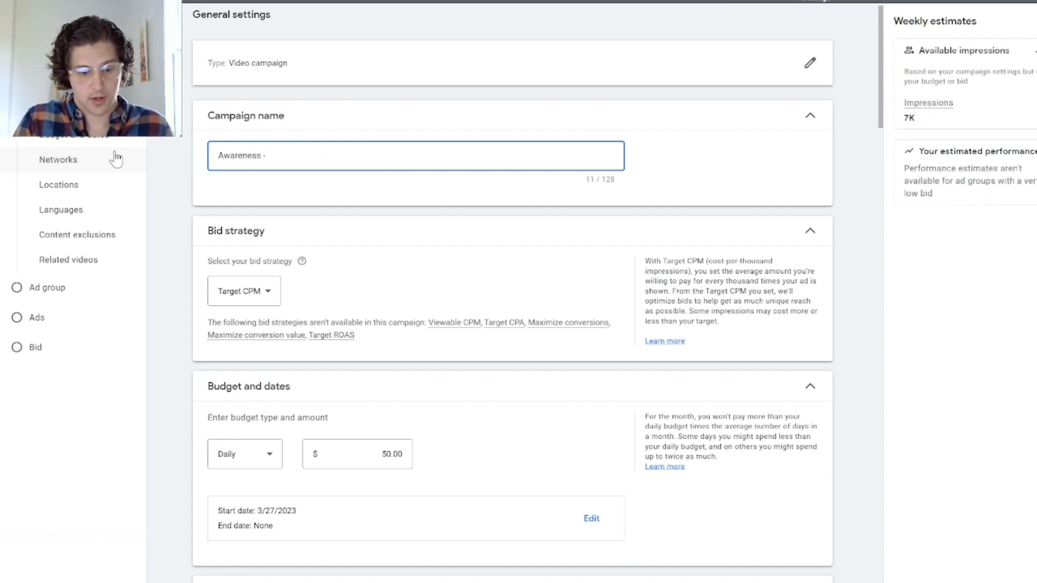
type(" Marketing  Set")
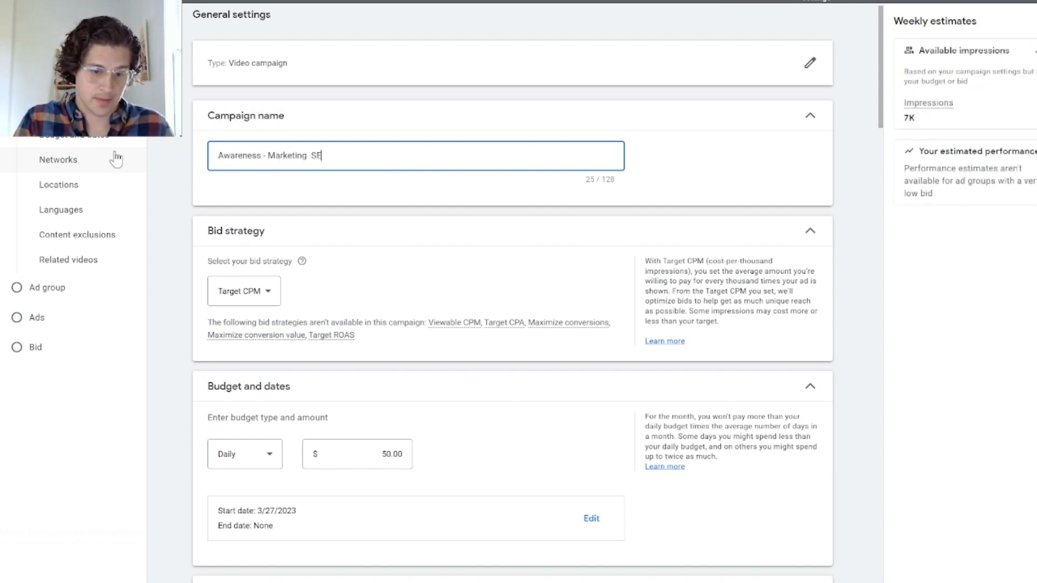
type("vice")
key("BackSpace")
key("BackSpace")
key("BackSpace")
key("BackSpace")
key("BackSpace")
type("rvice")
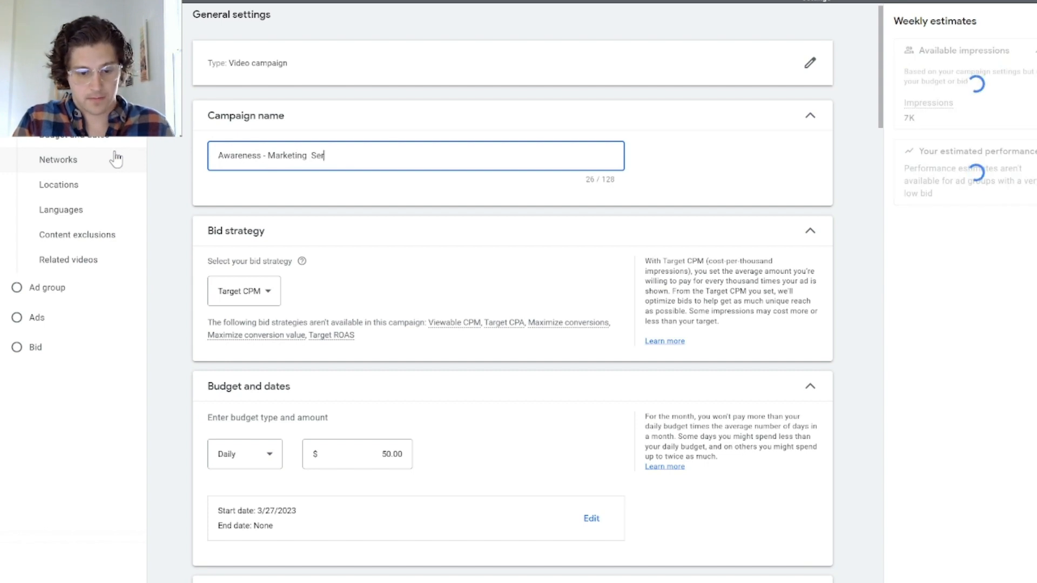
type("s")
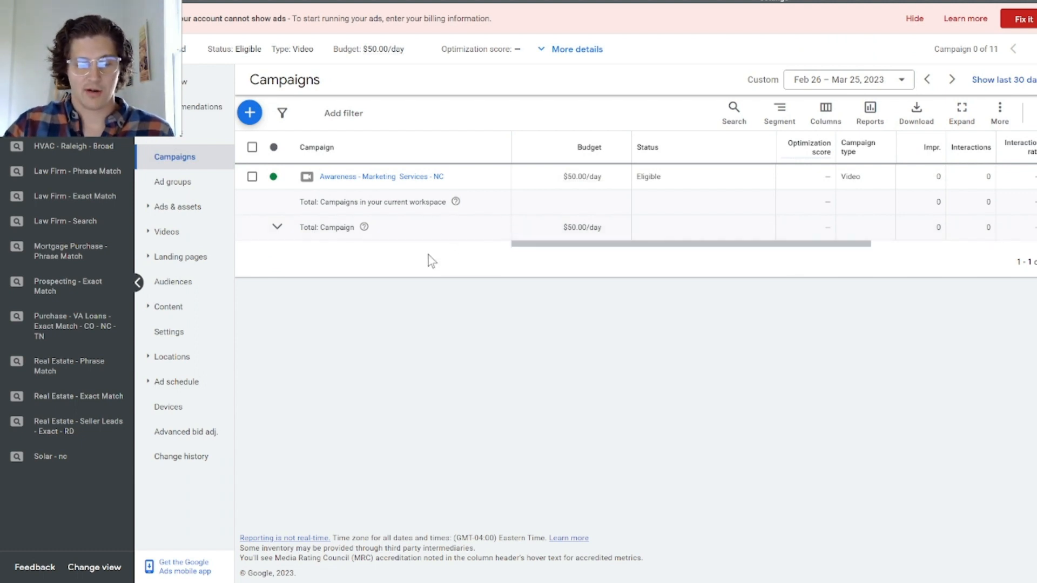
Step: Start a new Video campaign without a goal's guidance, using the Drive conversions subtype, and hide the billing notice on its settings page
left_click(249, 113)
left_click(303, 121)
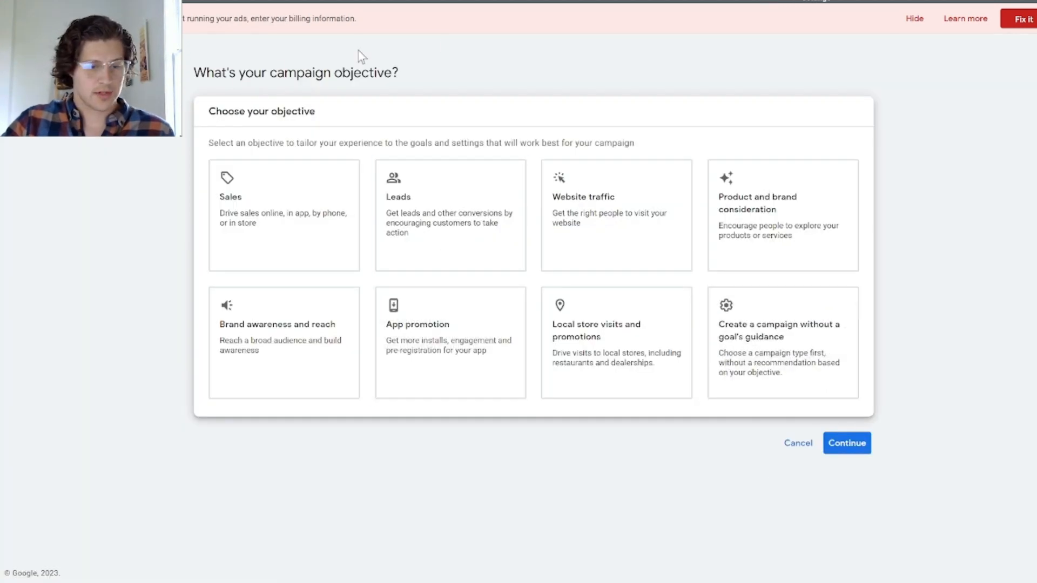
left_click(803, 373)
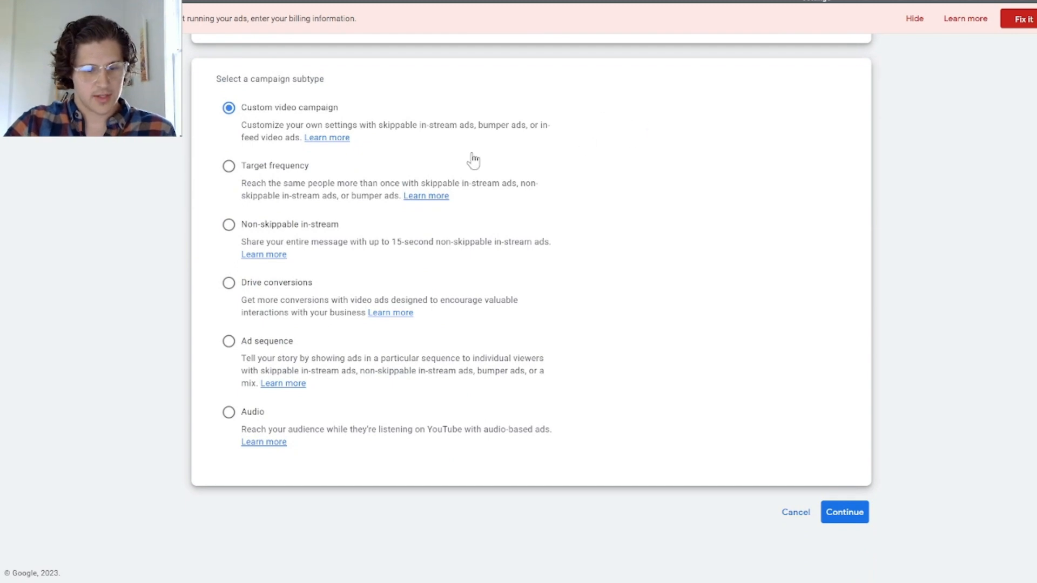
left_click(228, 282)
scroll(469, 345, "down", 3)
scroll(469, 343, "up", 5)
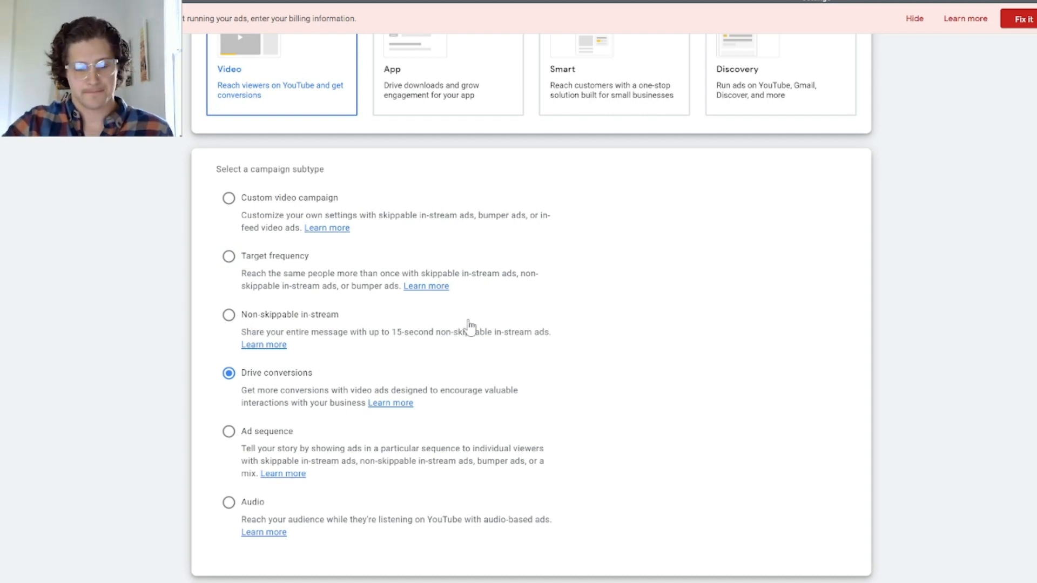
scroll(699, 324, "down", 5)
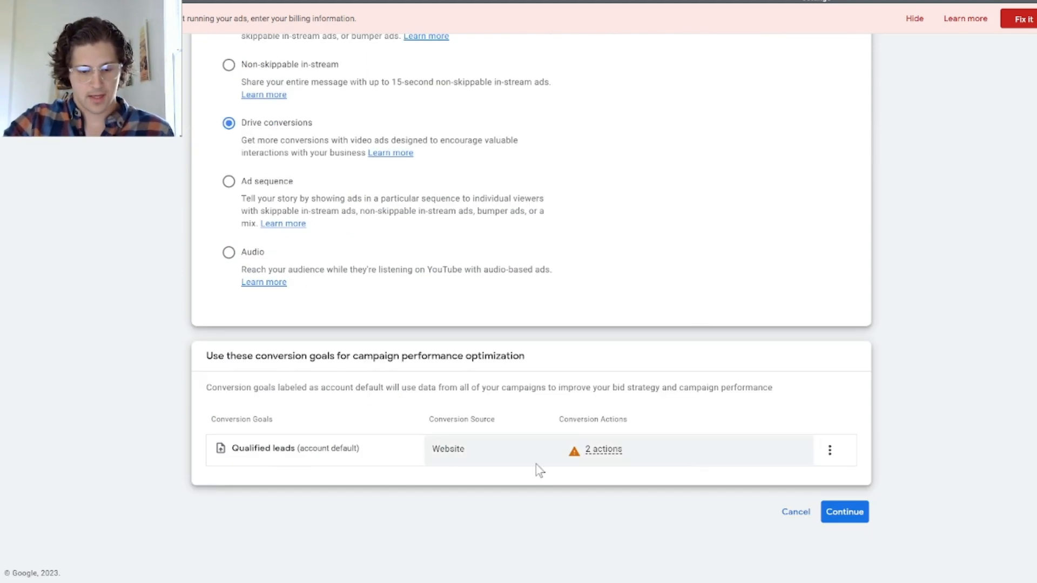
left_click(838, 513)
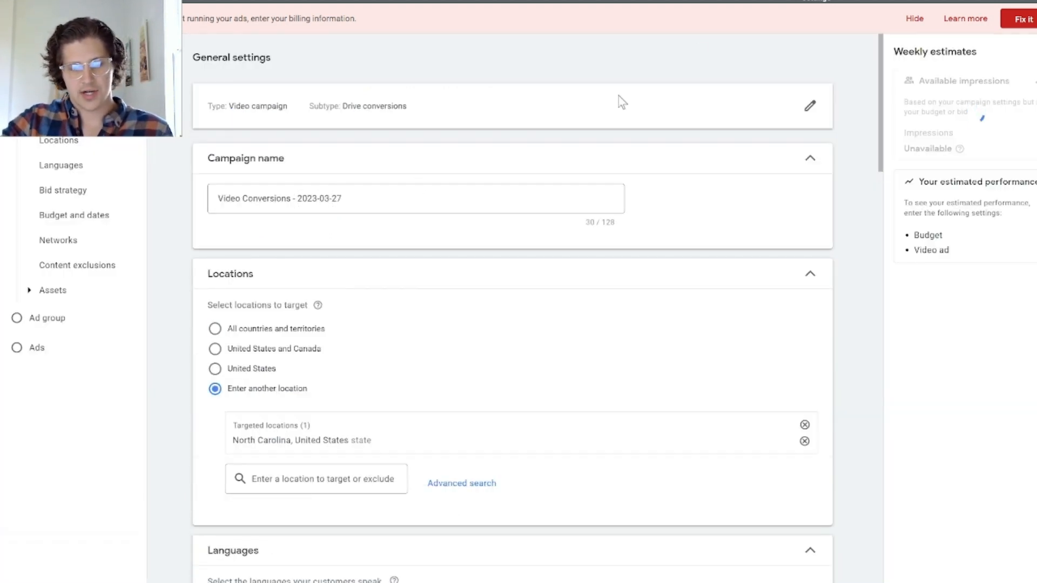
left_click(913, 20)
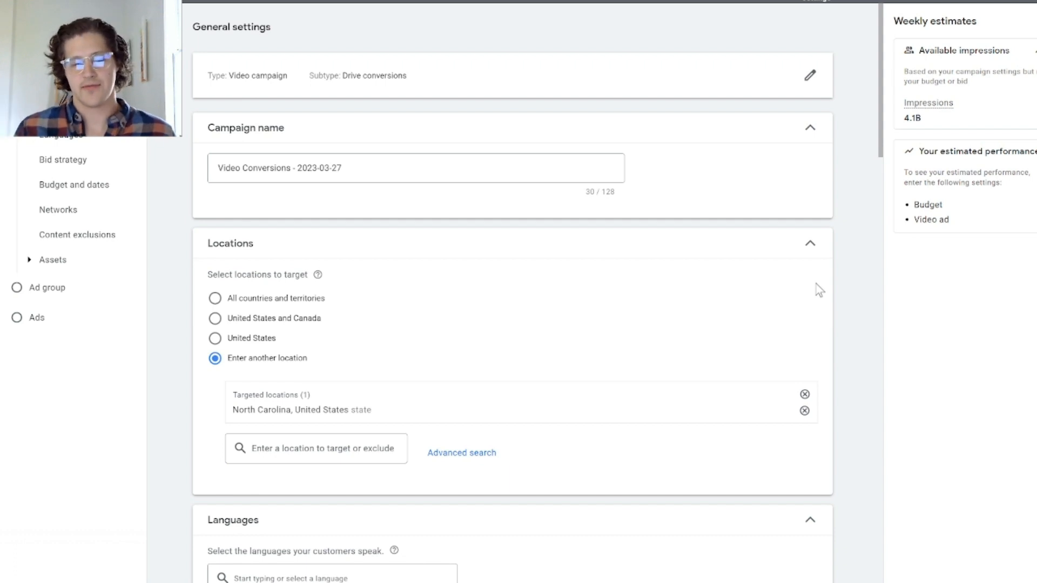
Step: Rename the new campaign "Video - Consideration - NC"
triple_click(354, 172)
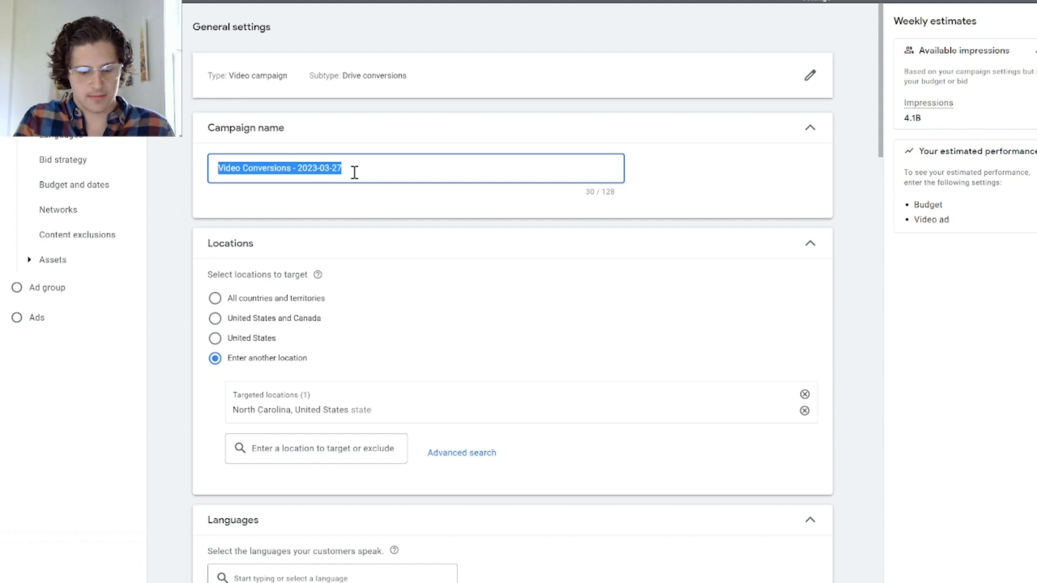
type("Video")
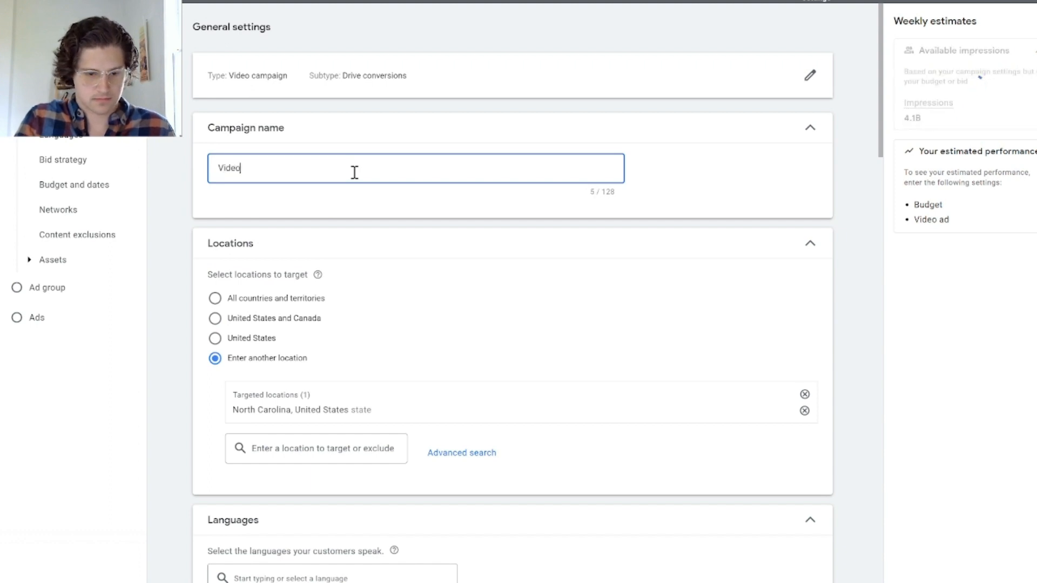
type(" - Con")
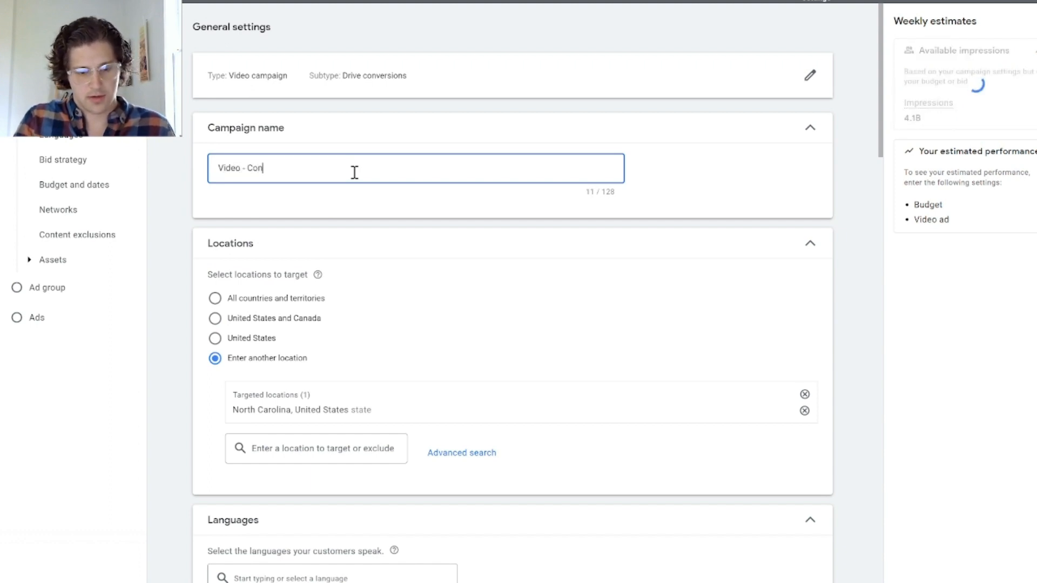
type("sideration - N")
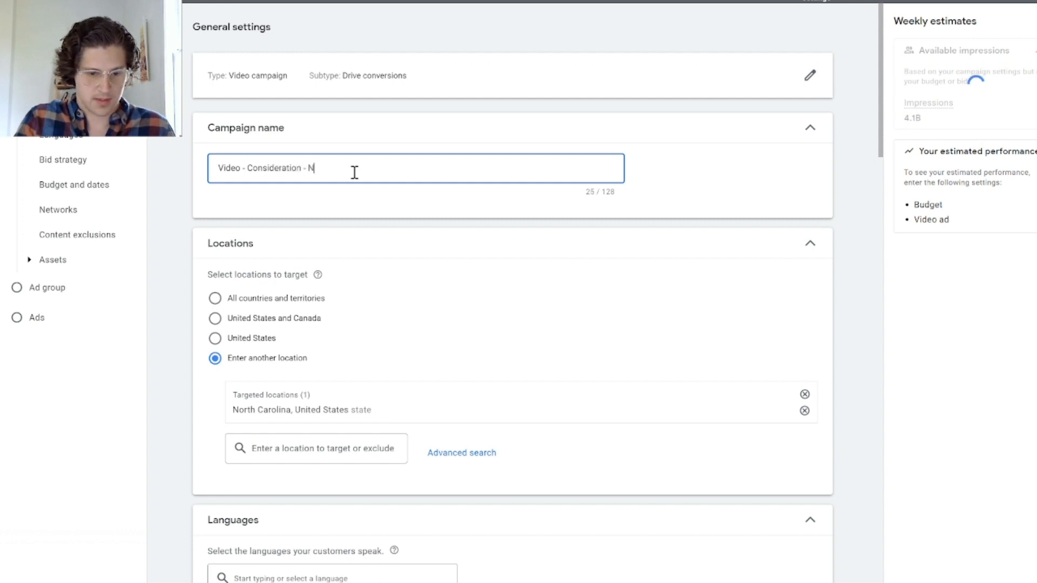
type("C")
Step: Review the available bid strategies and choose Maximize conversions for the campaign
scroll(287, 357, "down", 4)
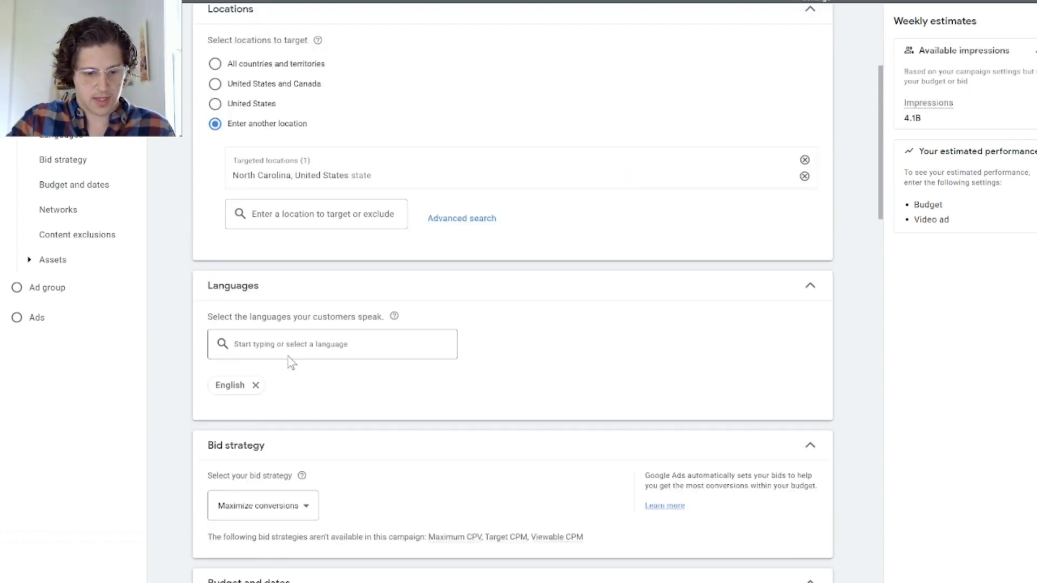
scroll(287, 357, "down", 3)
left_click(297, 357)
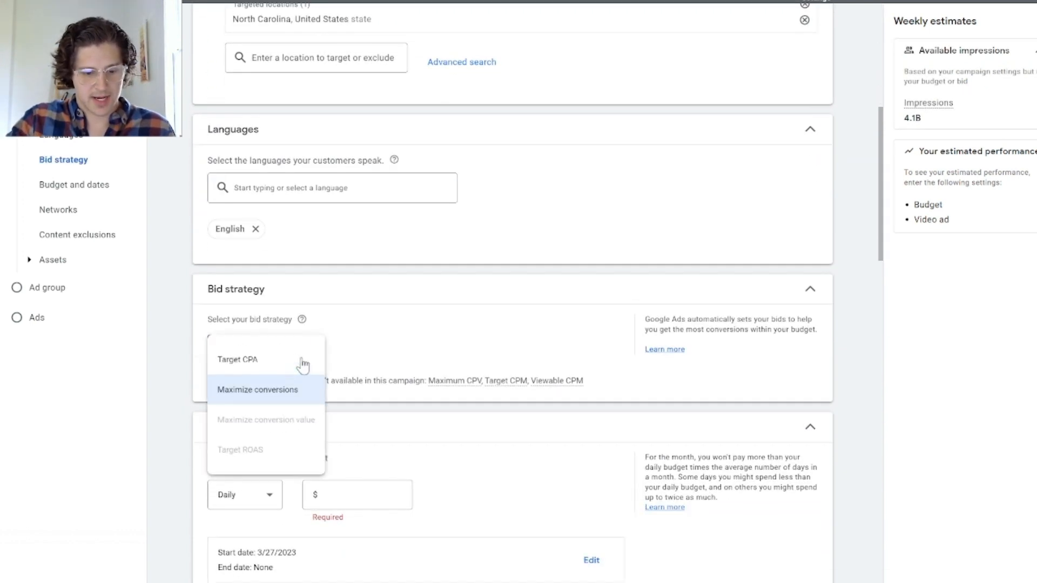
left_click(290, 397)
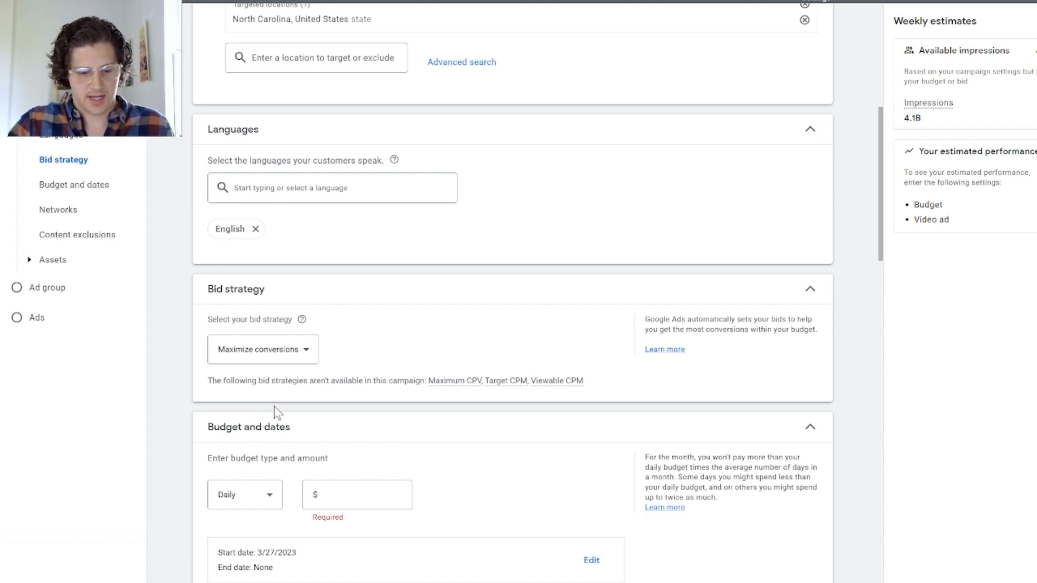
Step: Set the campaign's daily budget to $70.00 and expand the Networks settings to check where the ads can appear
scroll(275, 411, "down", 3)
left_click(360, 339)
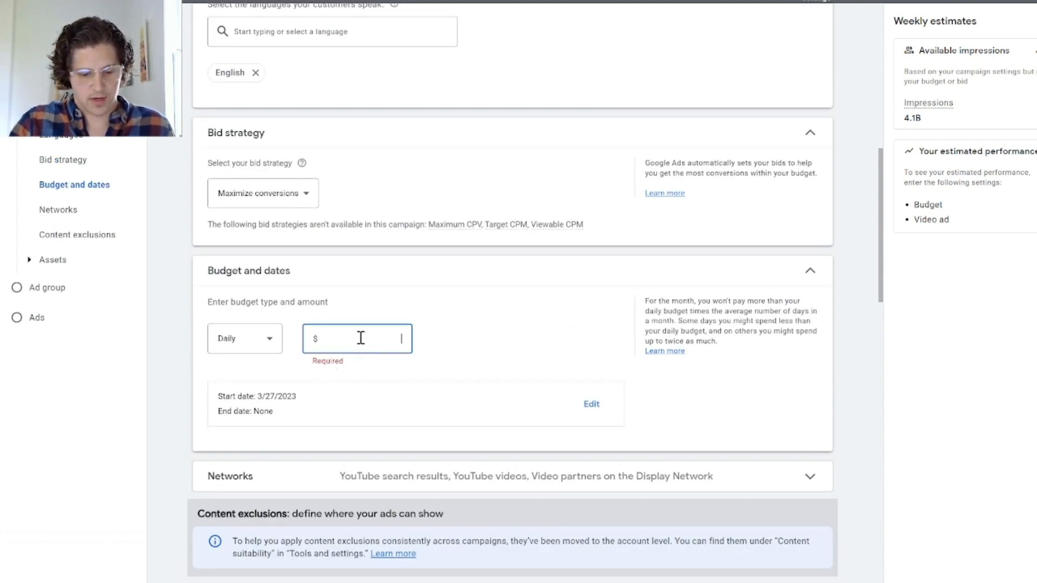
type("70.00")
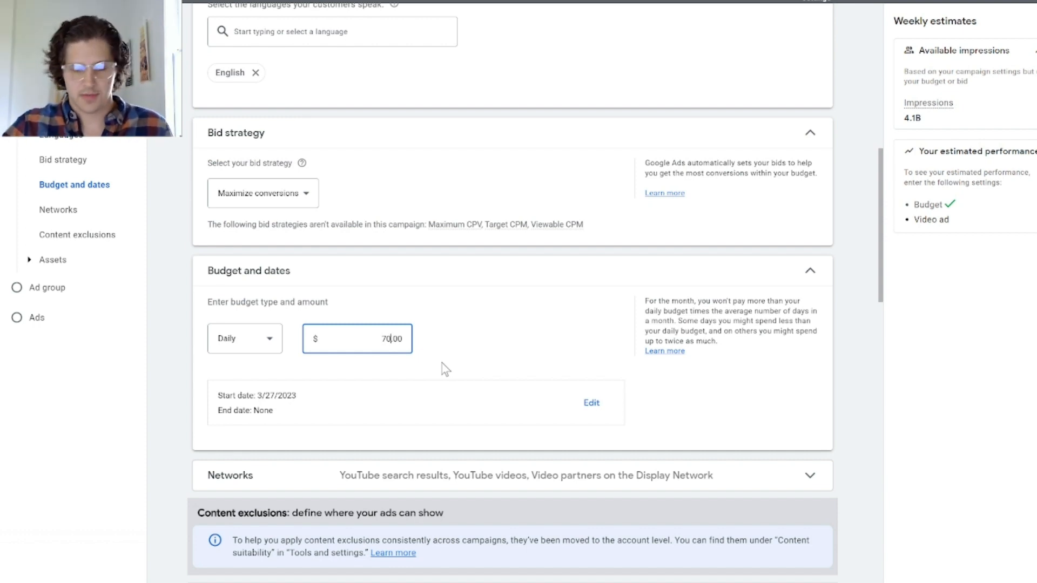
scroll(513, 373, "down", 2)
left_click(500, 393)
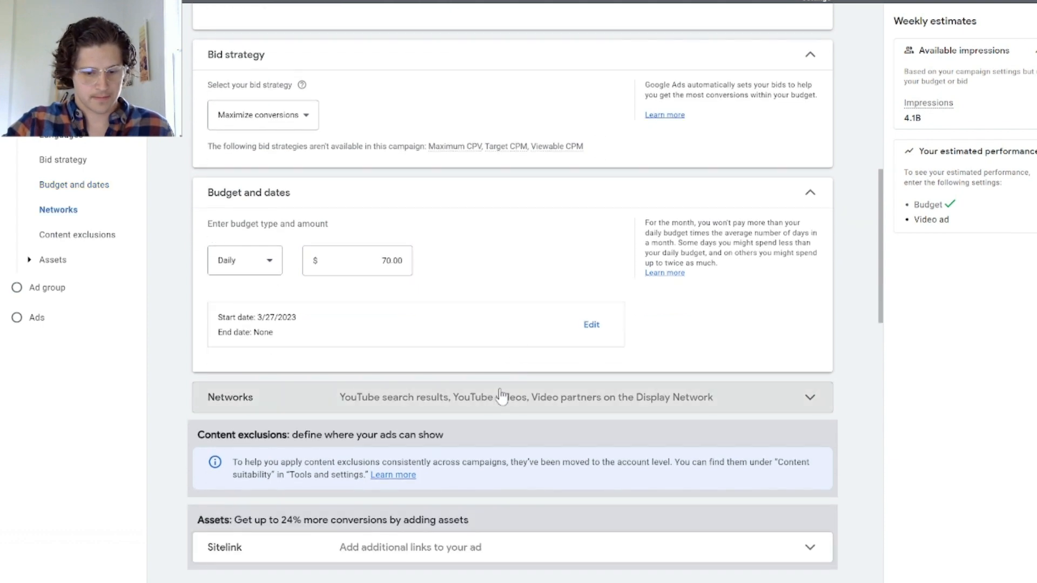
scroll(588, 369, "down", 3)
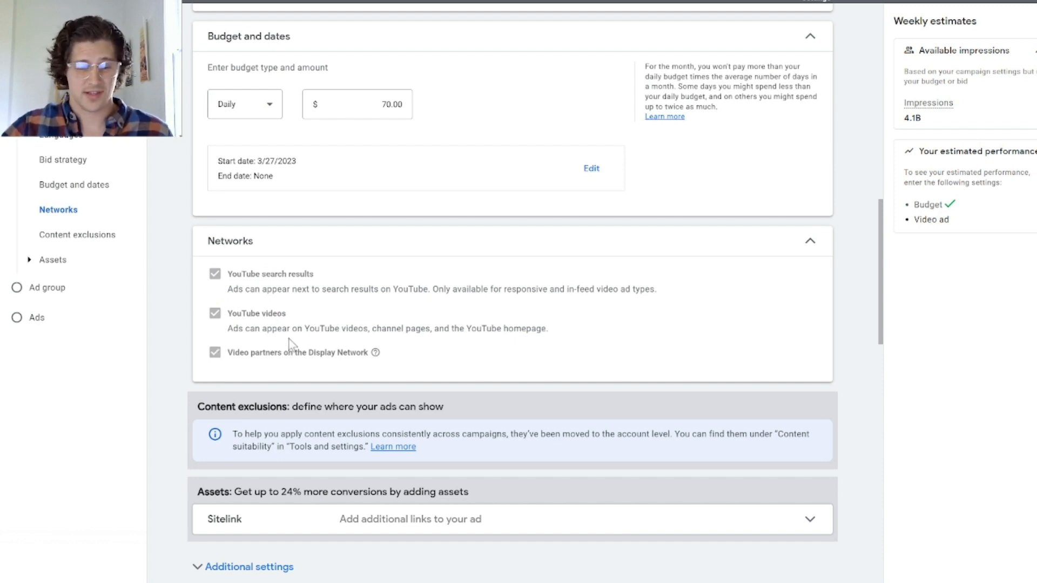
Step: Start a new audience for the ad group and open the creation of a new data list in audience manager
scroll(453, 294, "down", 1)
scroll(453, 293, "down", 6)
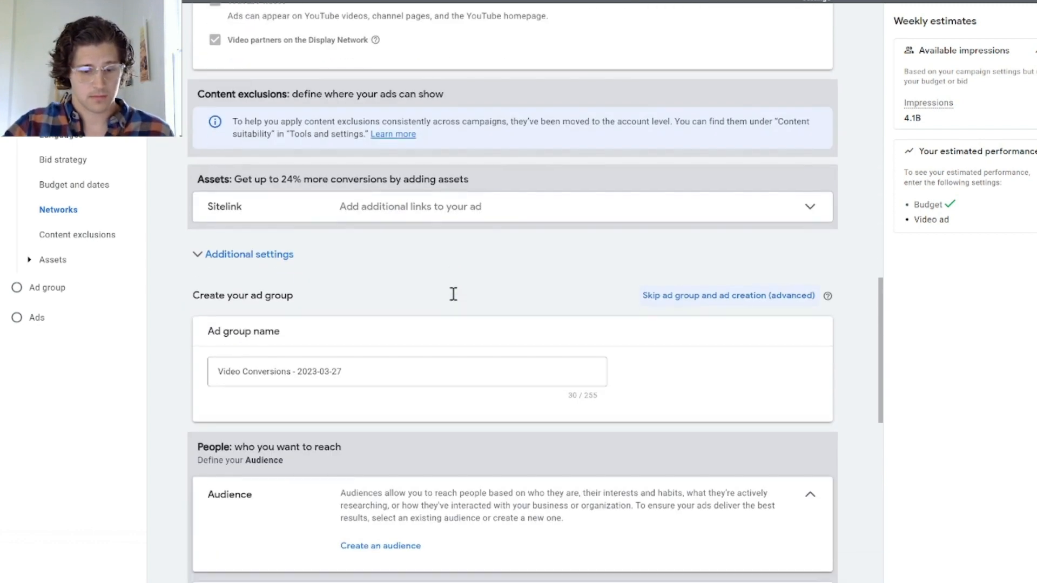
scroll(375, 214, "down", 2)
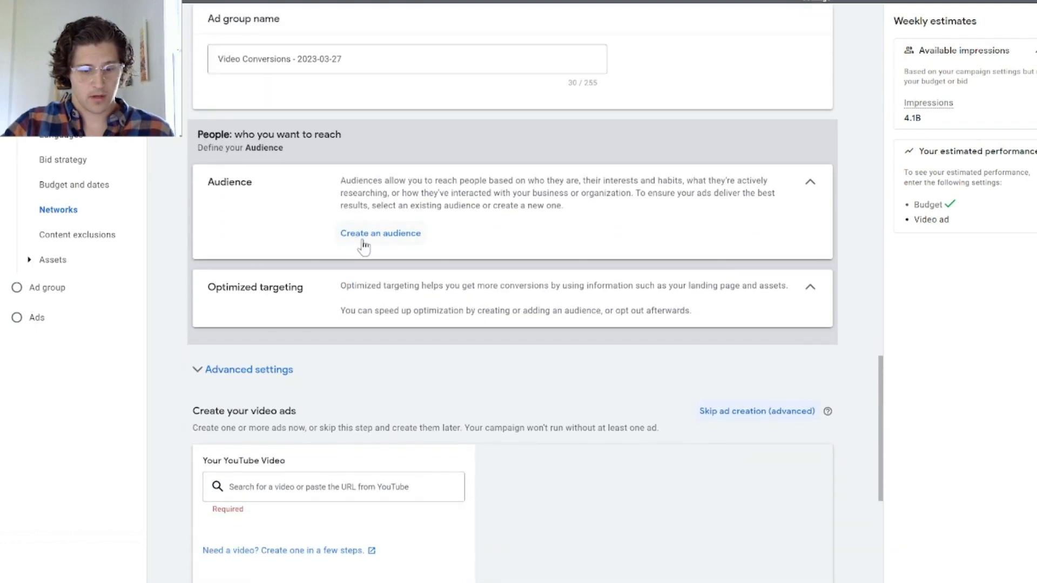
left_click(399, 239)
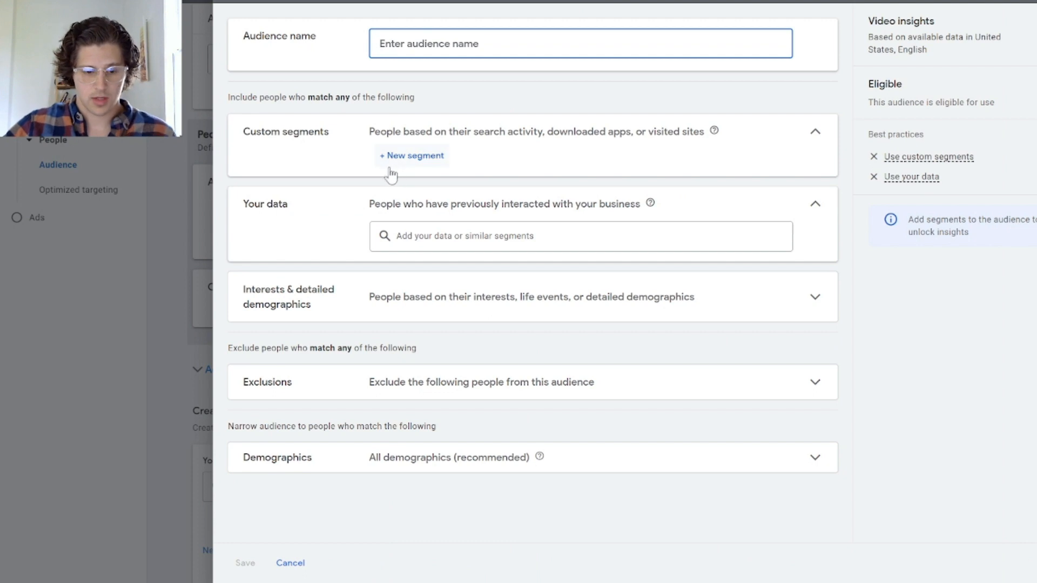
left_click(424, 235)
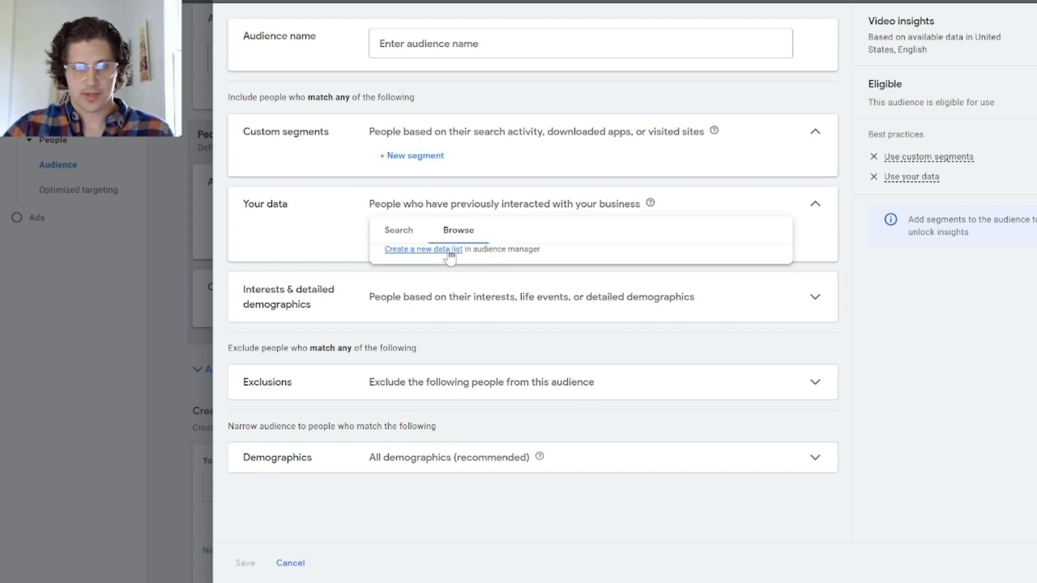
left_click(450, 252)
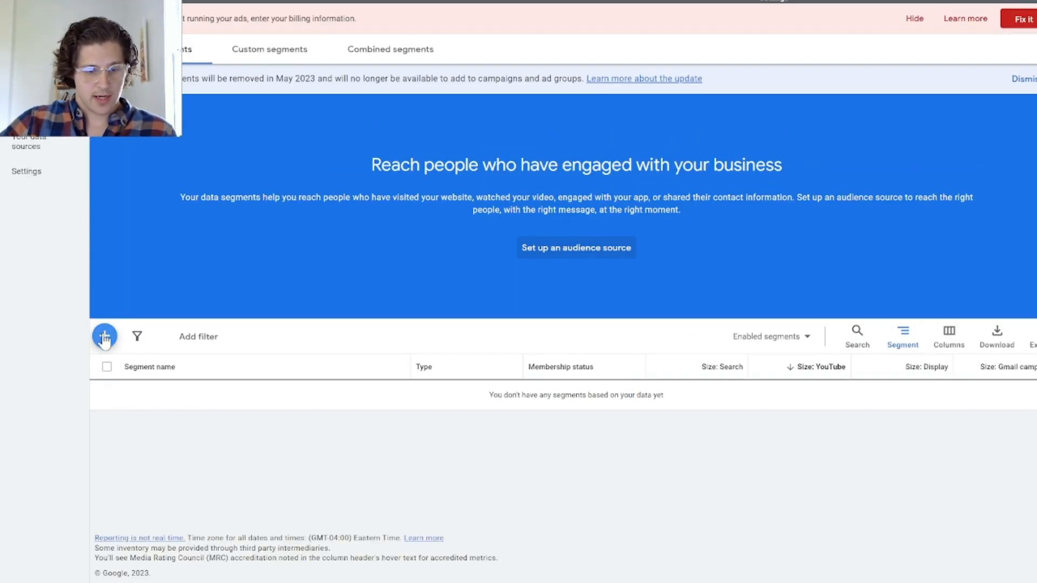
Step: Start a YouTube users segment, select the Turn Key Lead channel for it, and open the segment name for entry
left_click(104, 336)
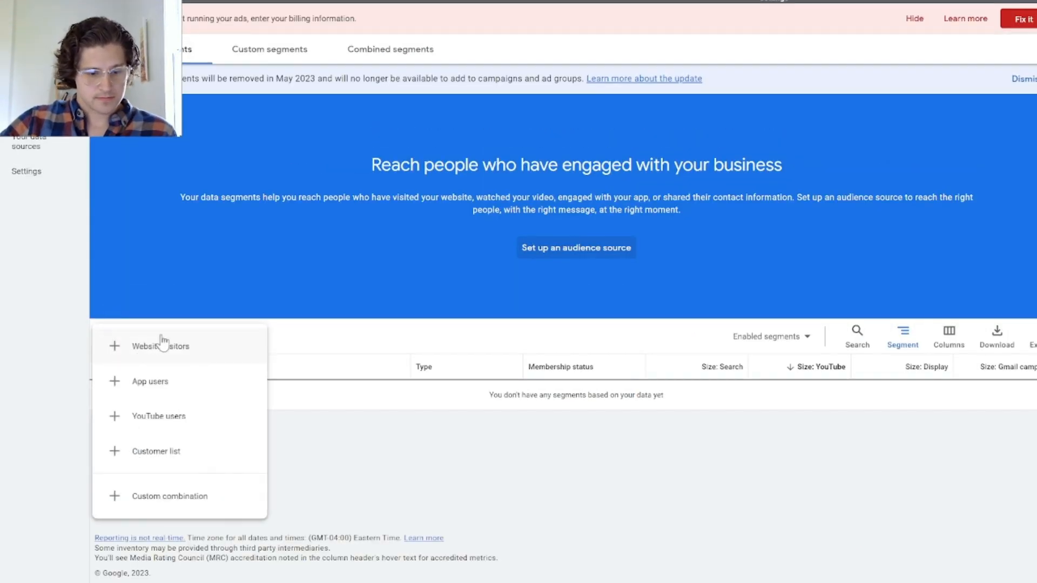
left_click(195, 416)
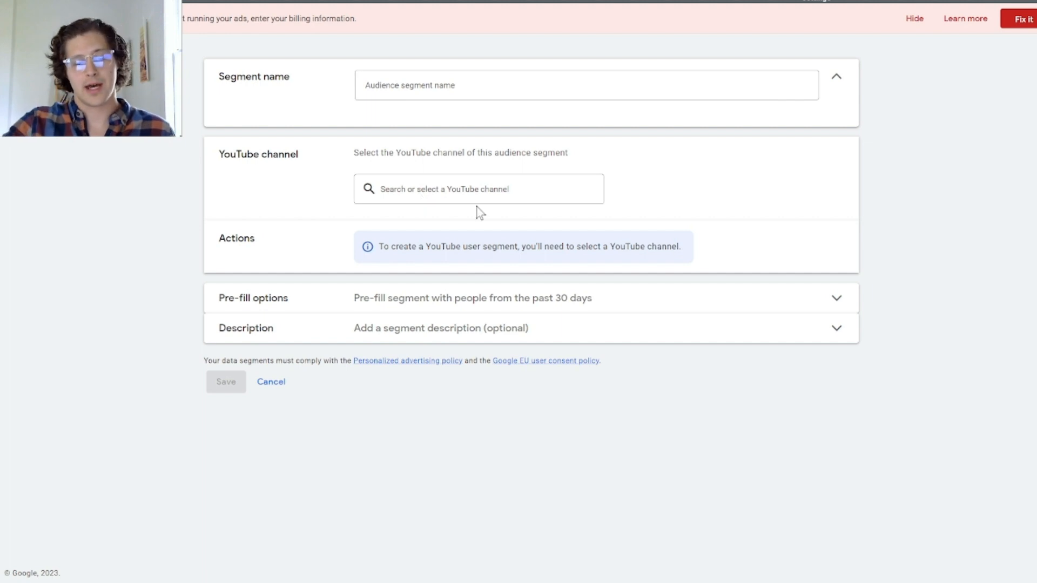
left_click(496, 188)
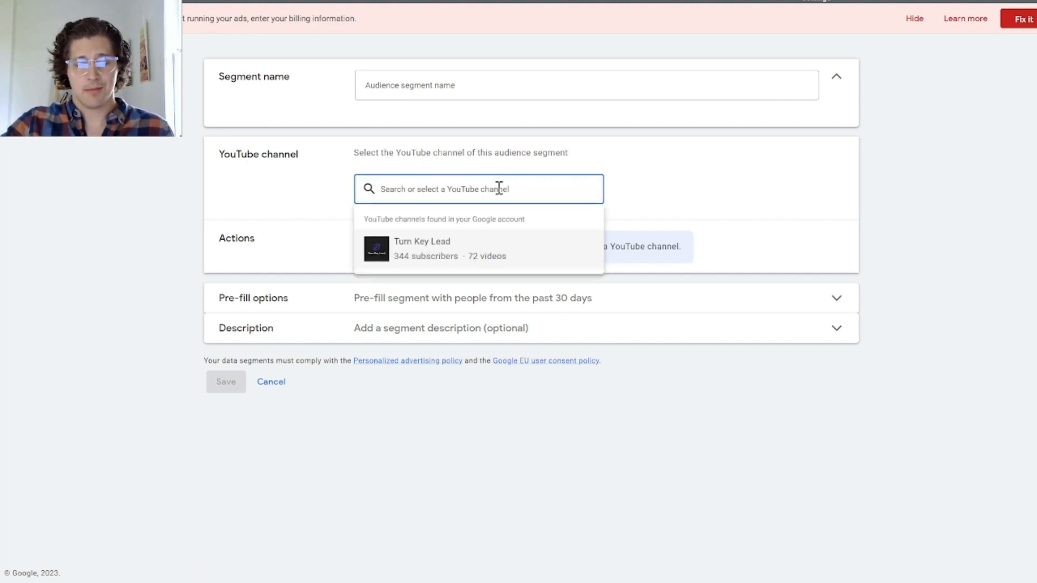
left_click(417, 253)
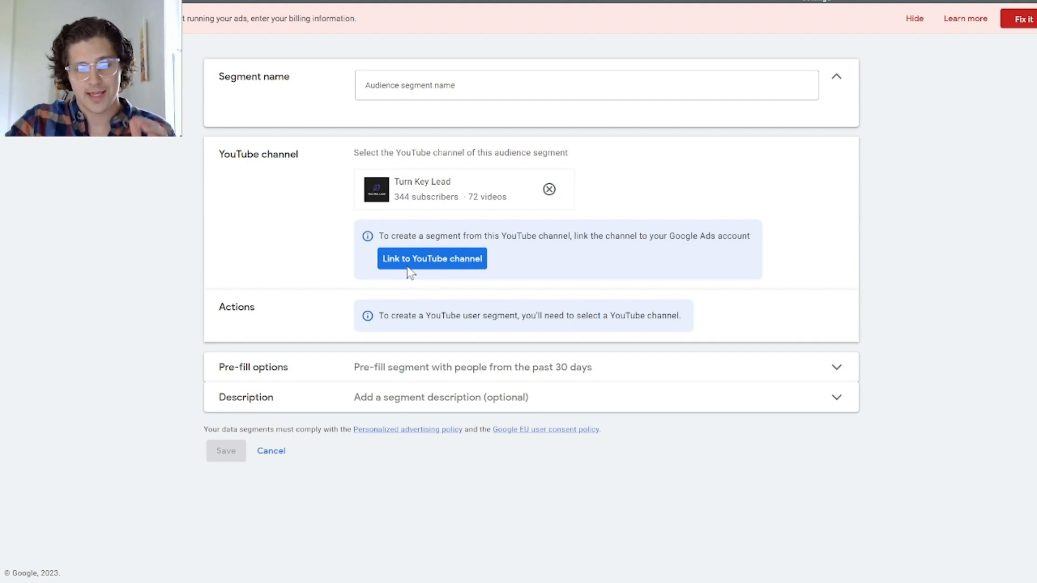
left_click(497, 85)
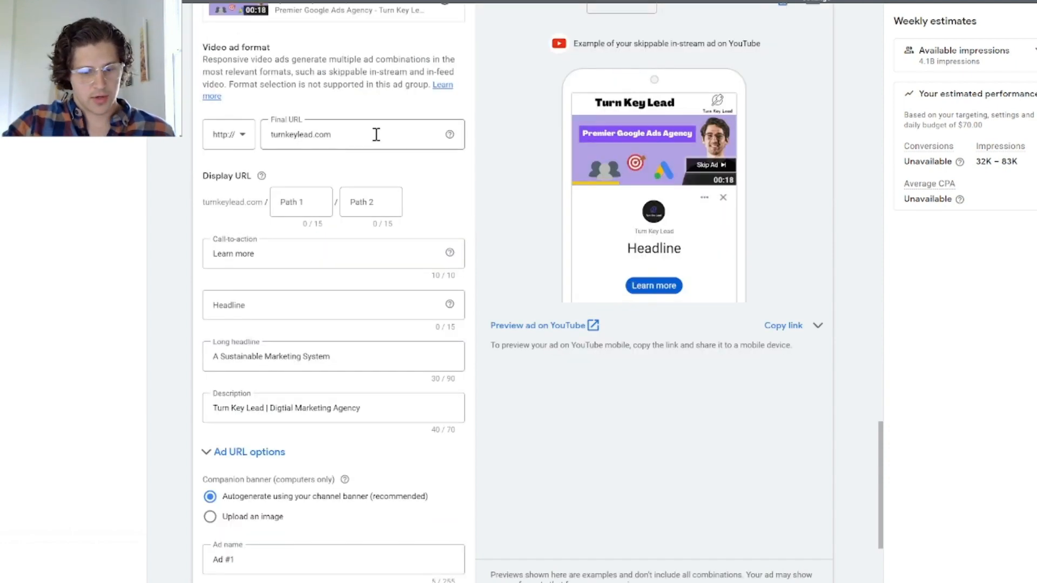
Step: Review the responsive video ad's text, companion banner and ad name settings, and open its empty headline for entry
scroll(317, 308, "down", 3)
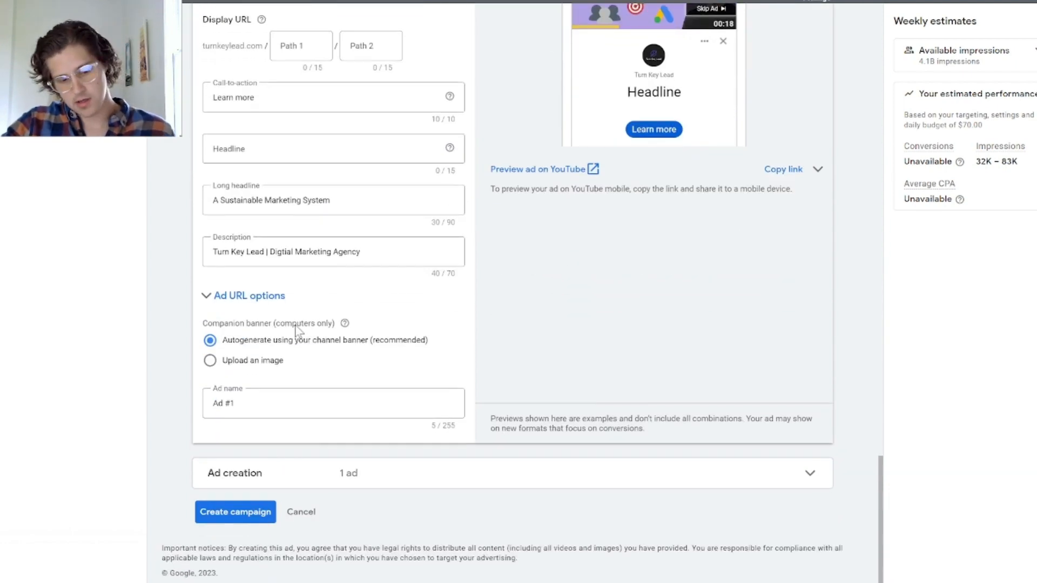
scroll(294, 332, "up", 2)
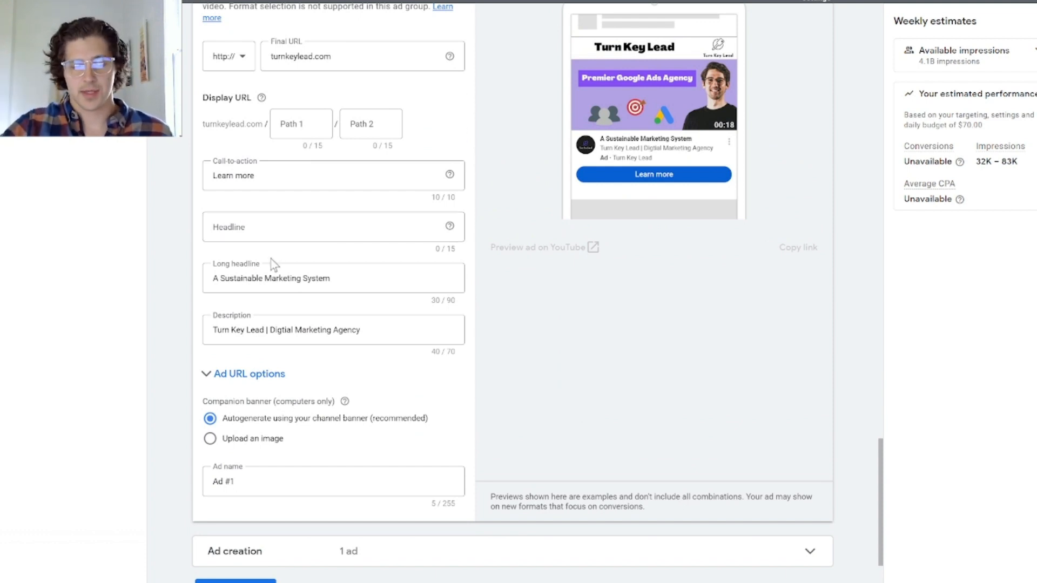
left_click(306, 226)
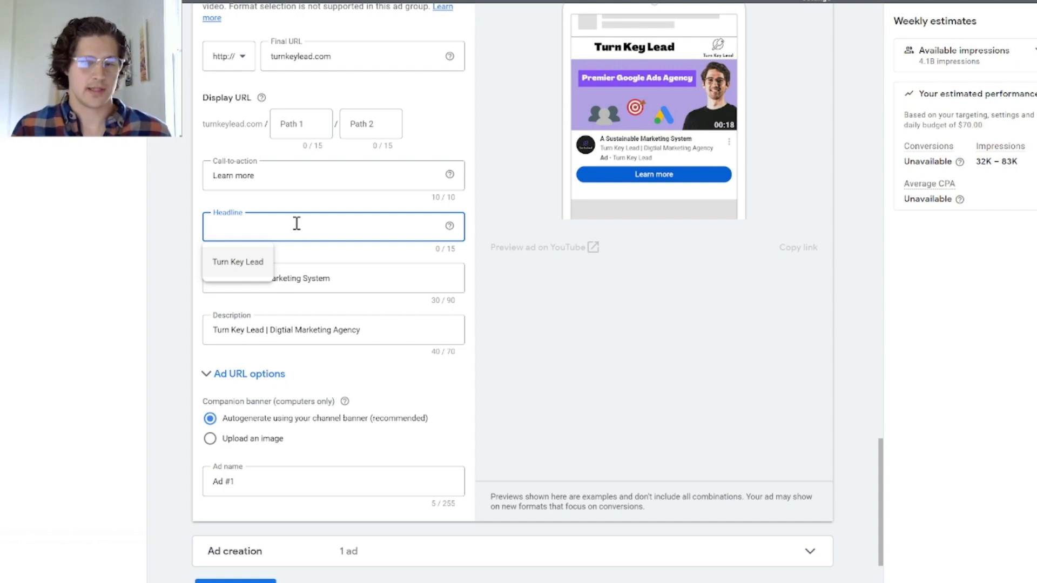
scroll(234, 398, "down", 2)
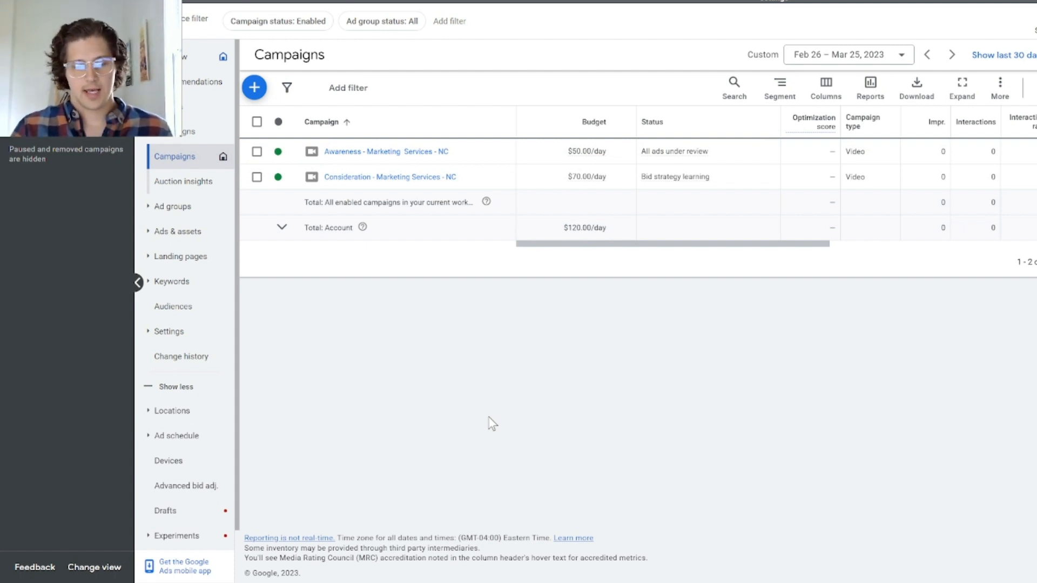
Step: Start a new Search campaign without a goal's guidance
left_click(254, 86)
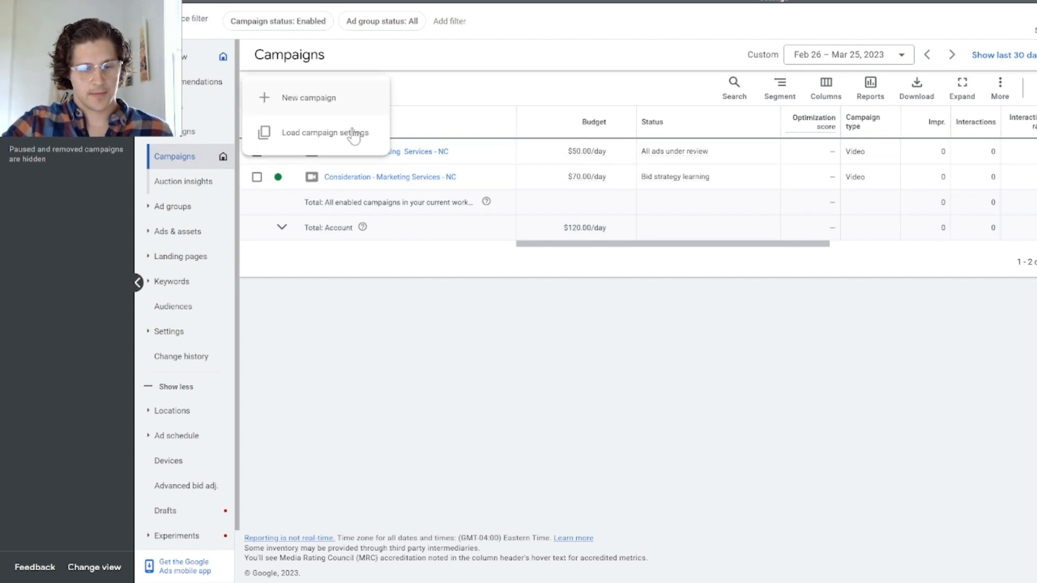
left_click(343, 112)
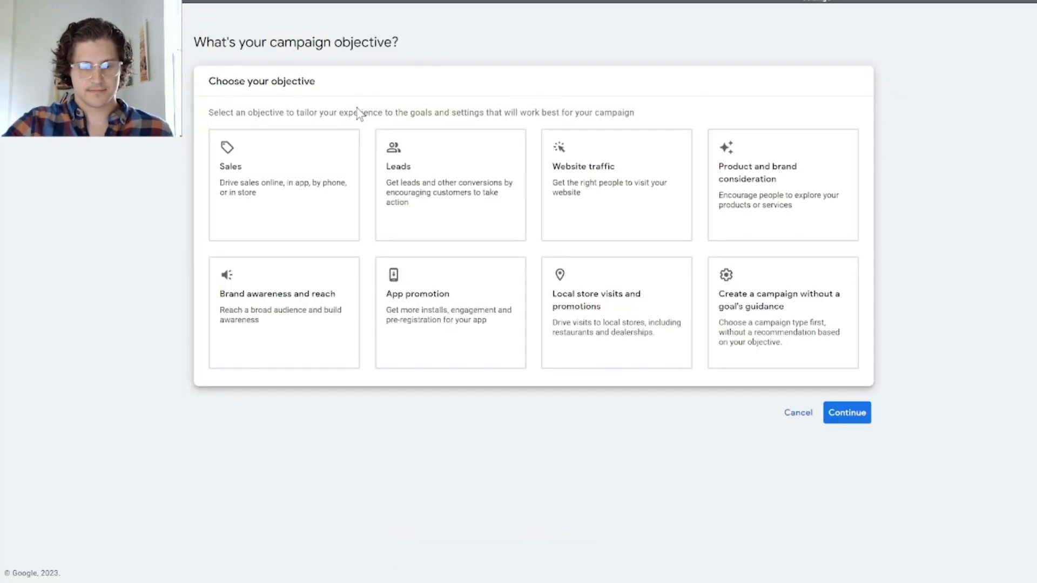
left_click(834, 321)
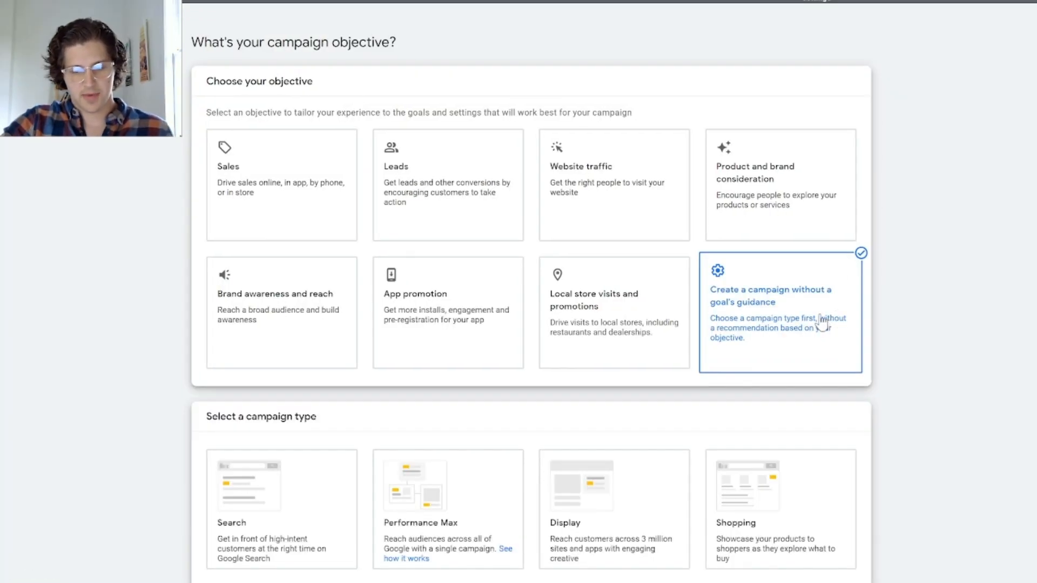
scroll(494, 267, "down", 4)
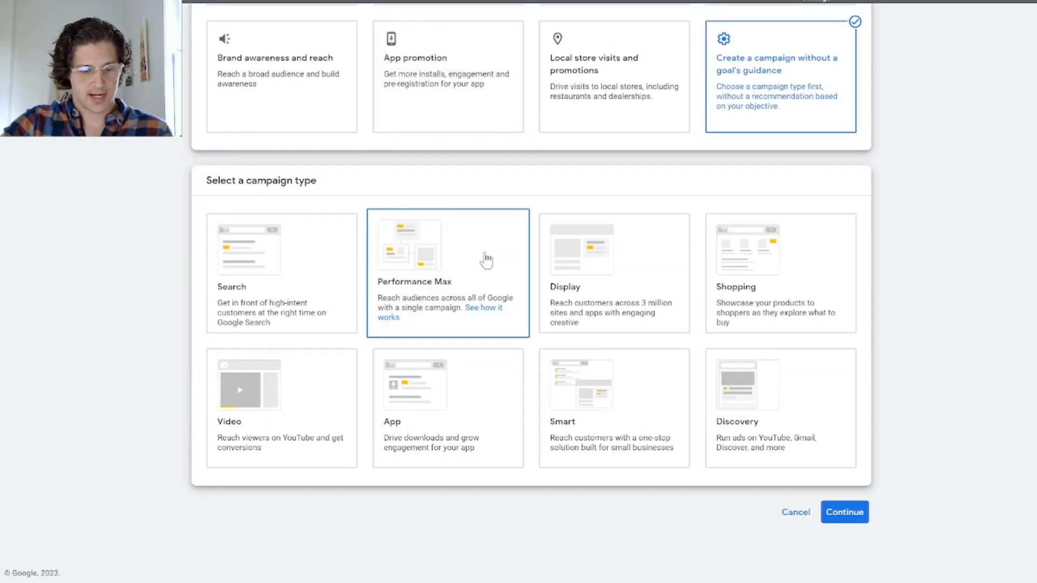
left_click(278, 294)
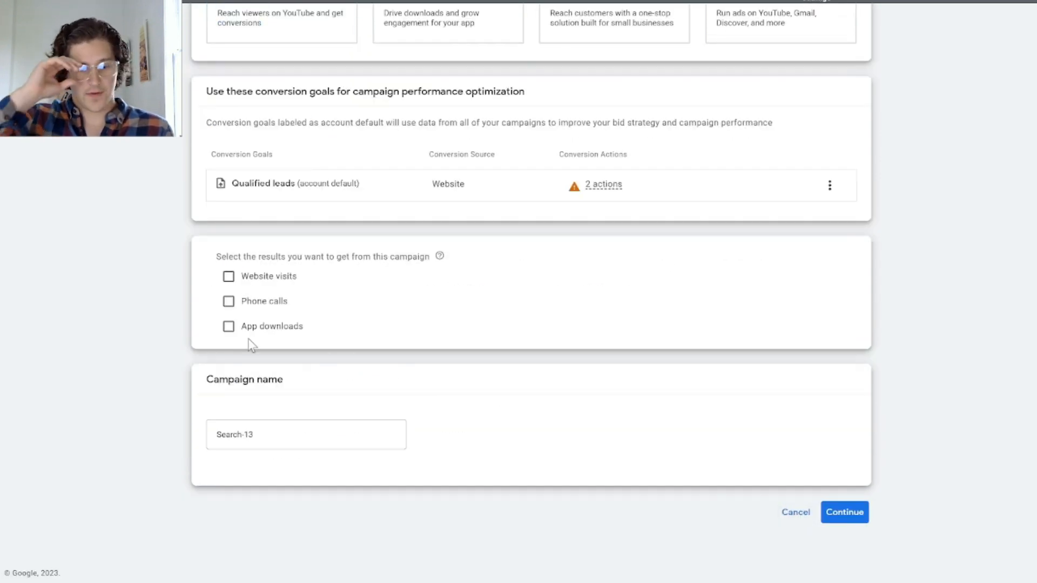
Step: Choose Website visits as the campaign's desired result and enter turnkeylead.com as the website
left_click(231, 279)
left_click(313, 306)
type("t")
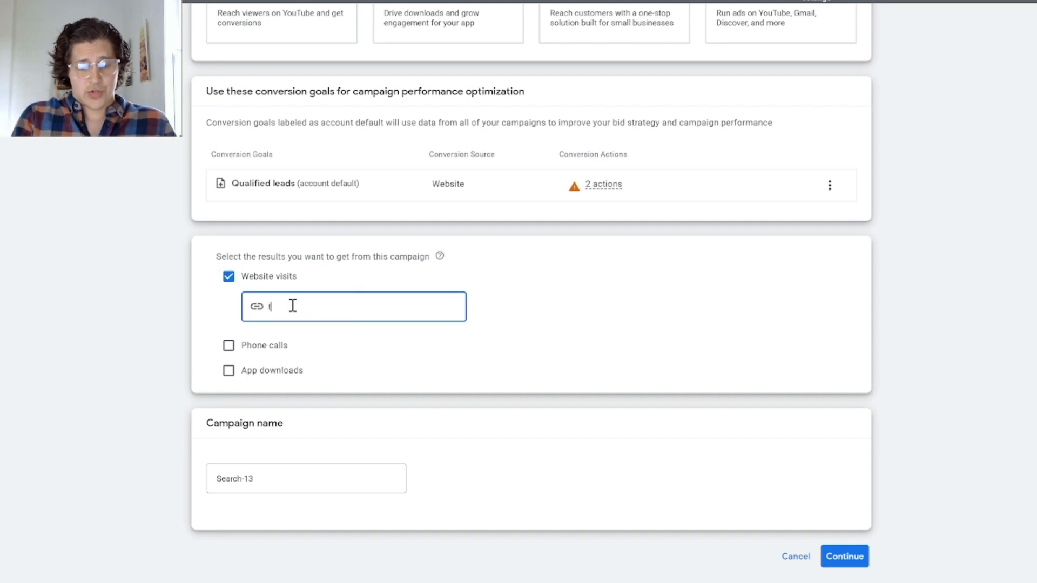
type("urnkeye")
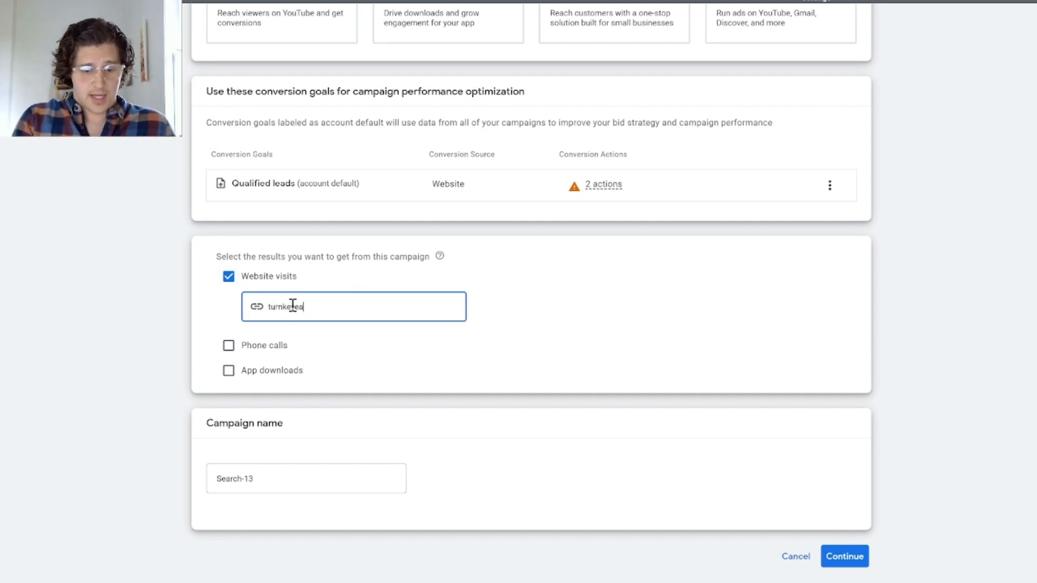
type("ead")
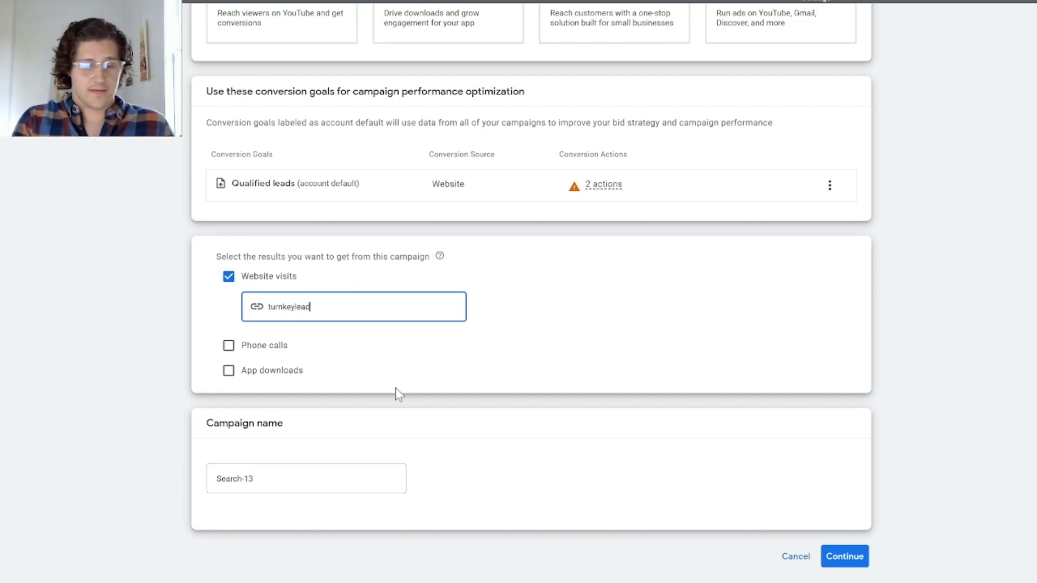
type(".com")
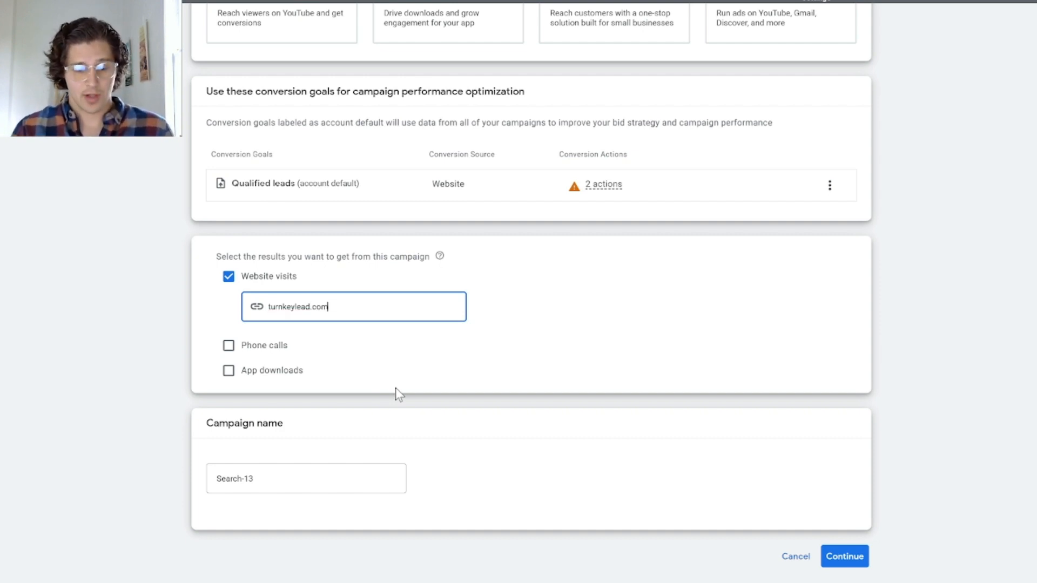
Step: Rename the Search campaign "Action - Marketing Services"
left_click(264, 475)
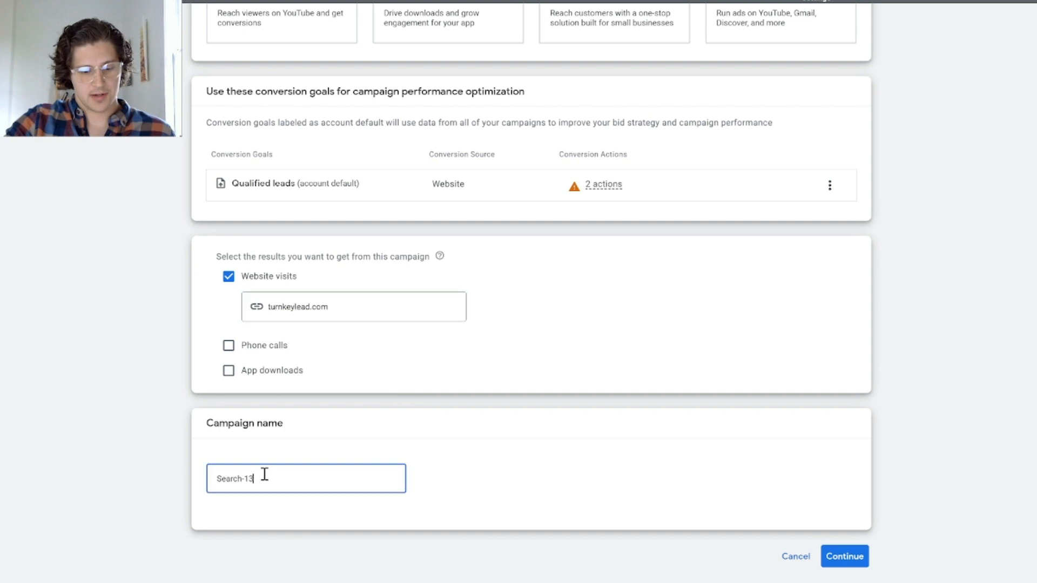
key("ctrl+a")
type("Action - ")
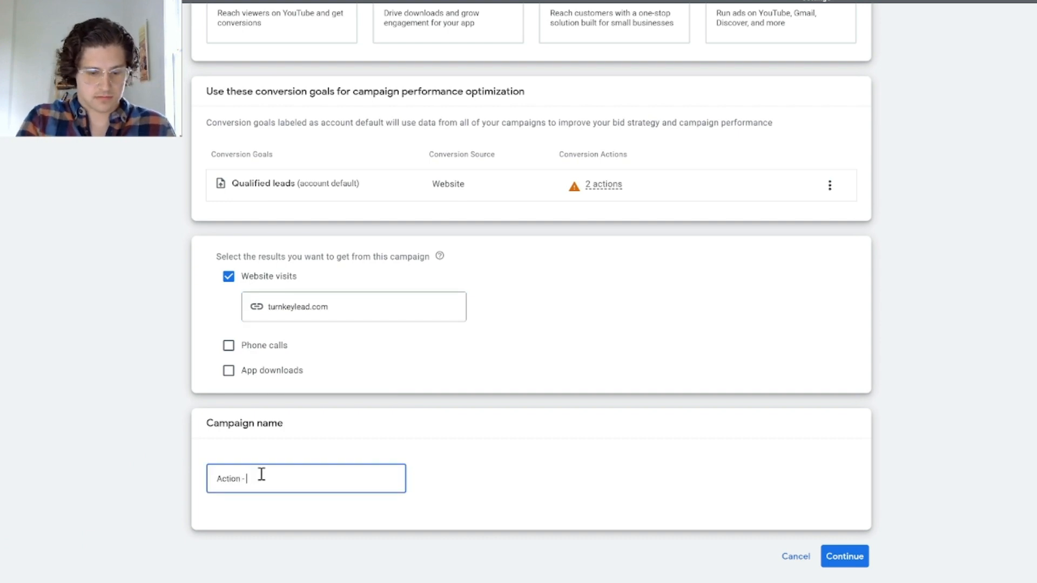
type("Marketing SEA")
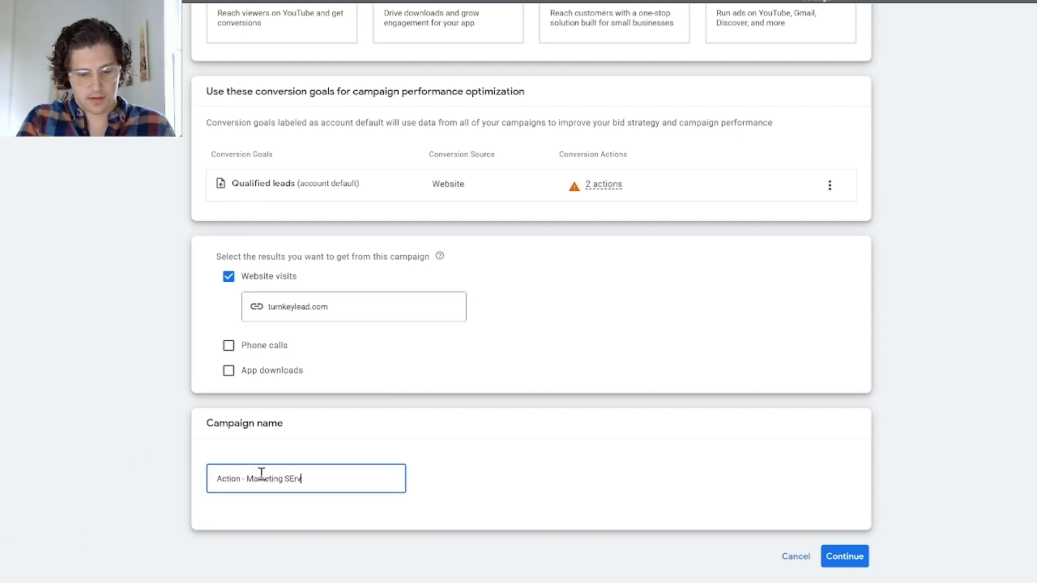
key("BackSpace")
key("BackSpace")
type("ervices")
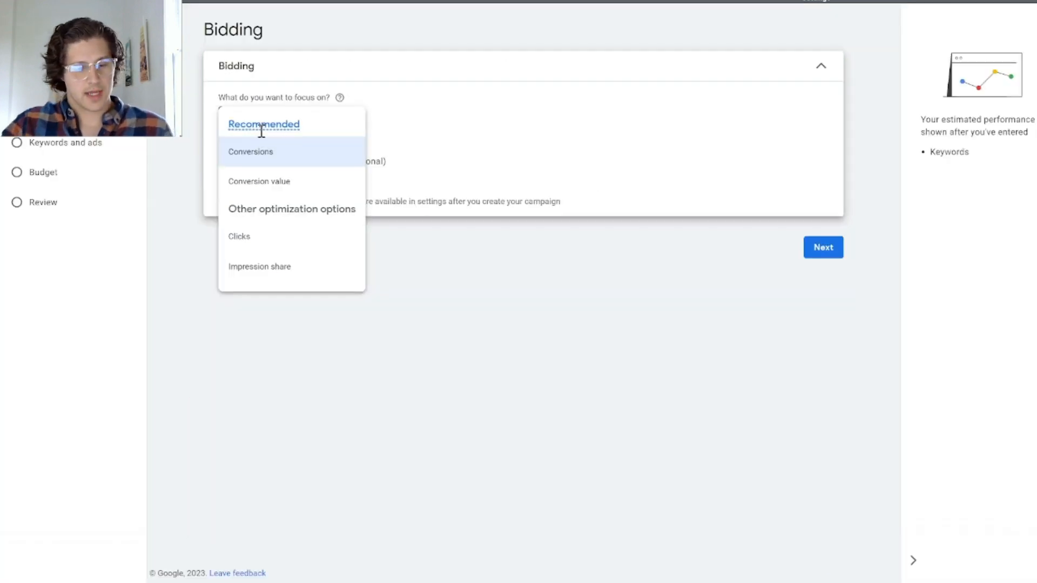
Step: Set the bidding focus to Clicks without a maximum bid limit and continue to the campaign settings
mouse_move(261, 130)
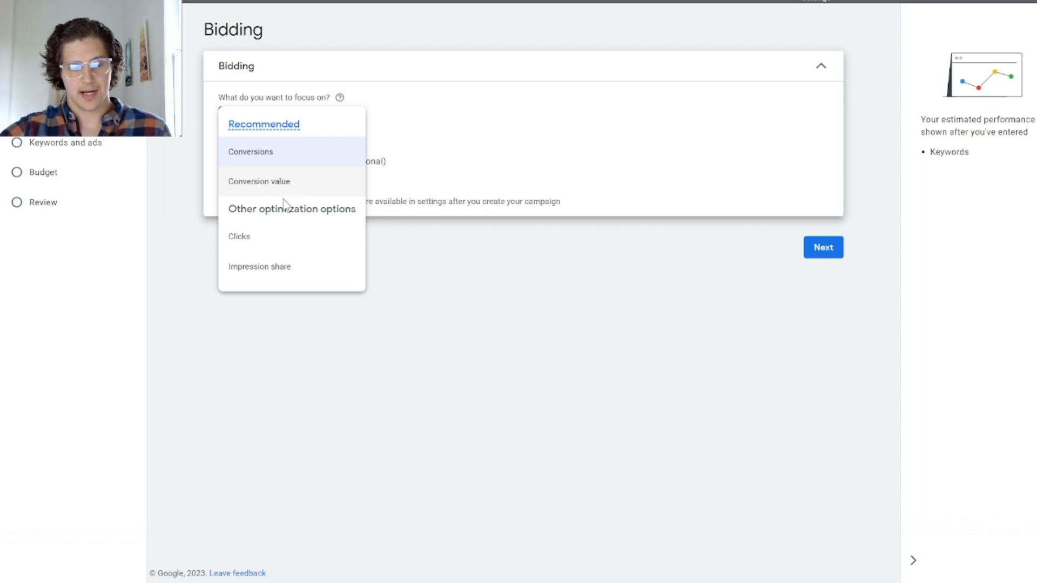
left_click(283, 243)
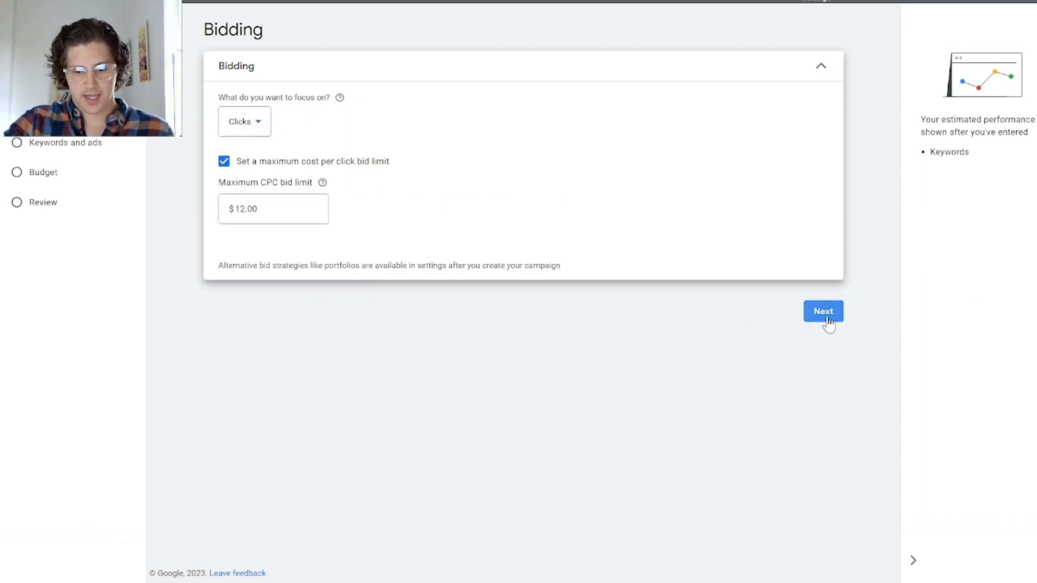
left_click(824, 317)
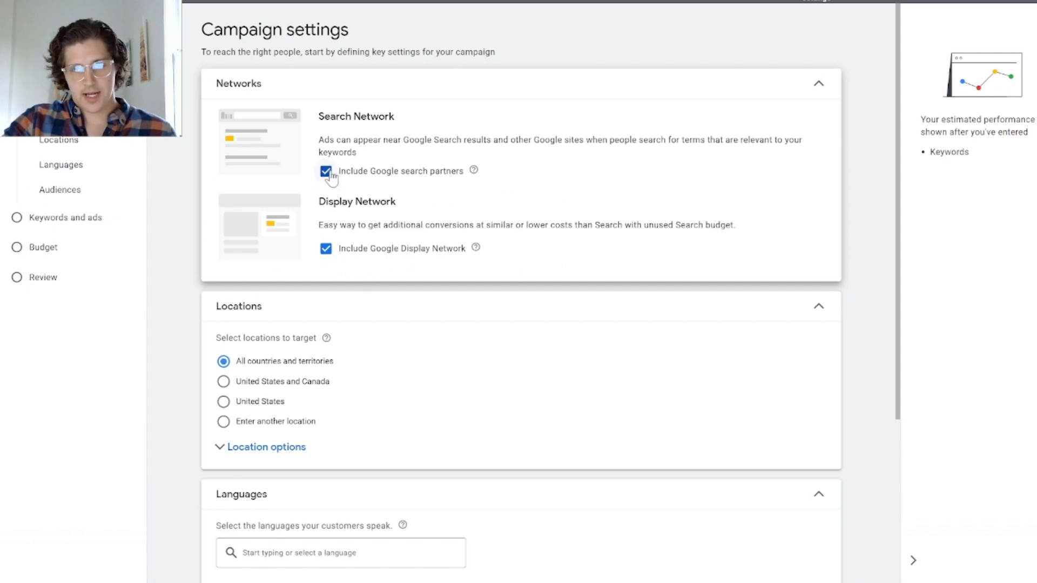
Step: Exclude Google search partners and the Google Display Network from the campaign's networks
left_click(328, 172)
left_click(325, 249)
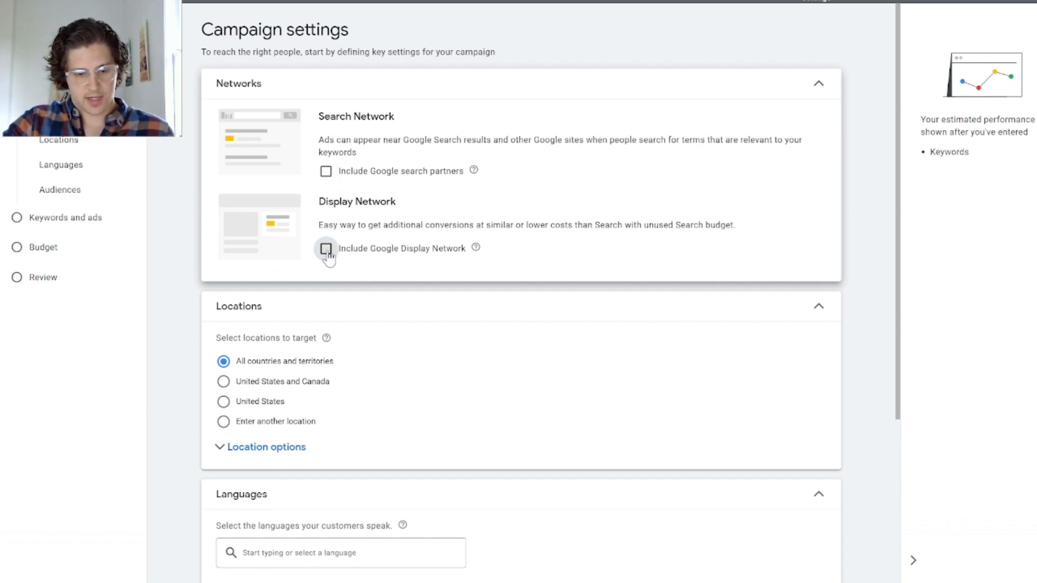
Step: Restrict the campaign's targeted locations to the state of North Carolina, United States
scroll(341, 279, "down", 5)
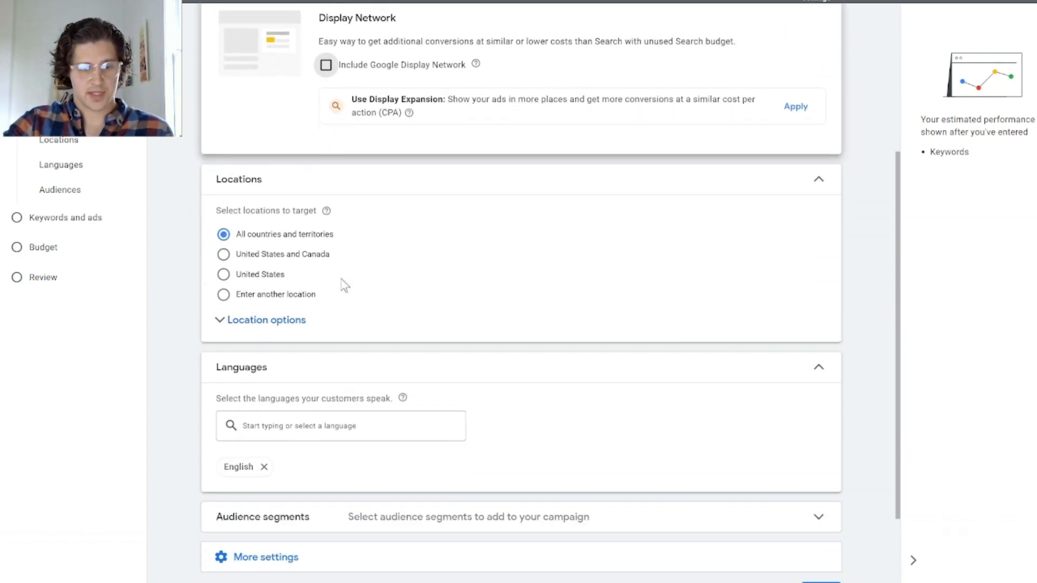
scroll(342, 282, "up", 2)
scroll(344, 284, "up", 1)
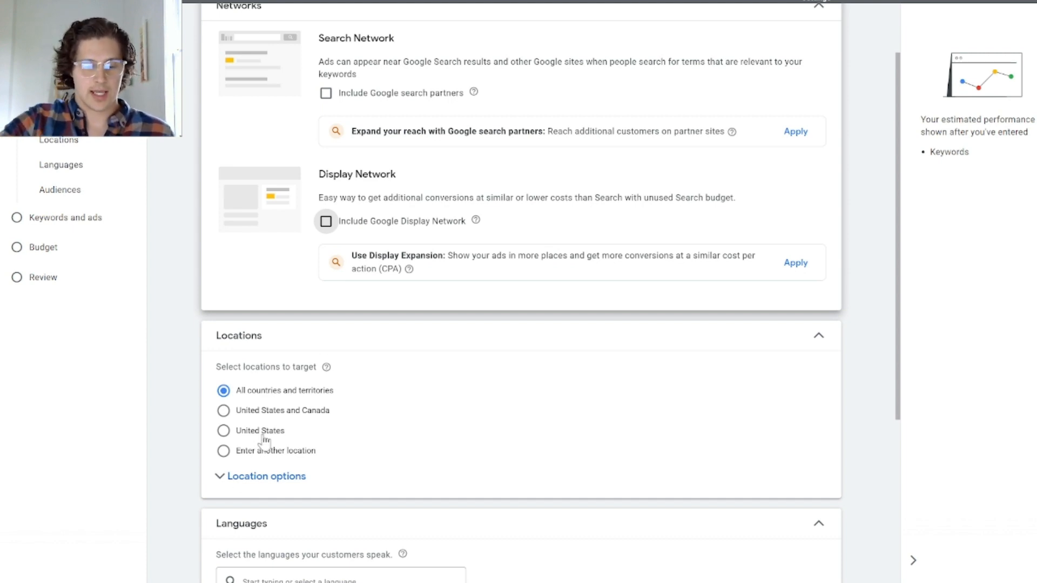
left_click(221, 485)
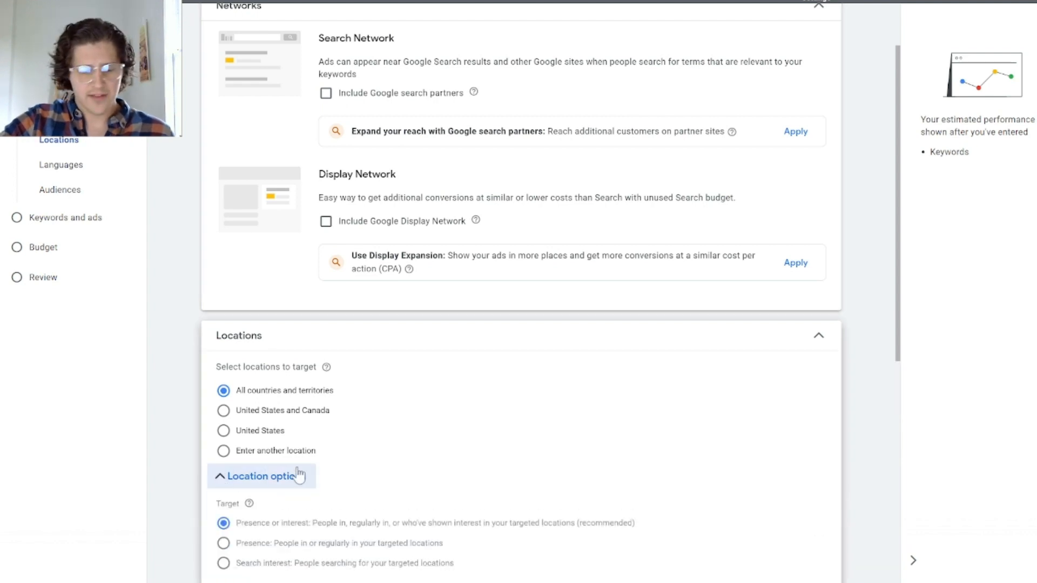
scroll(297, 484, "down", 3)
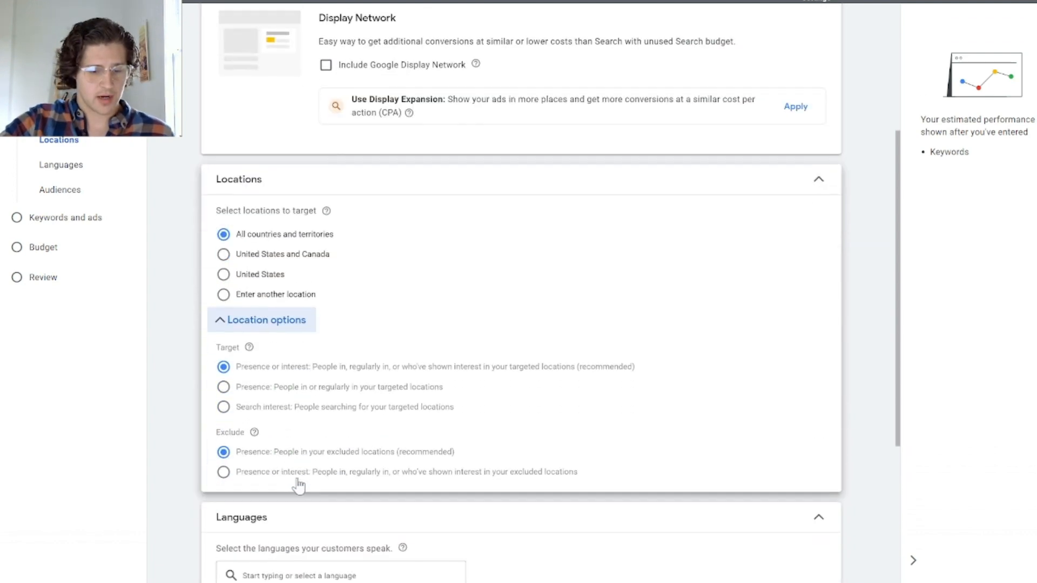
left_click(250, 320)
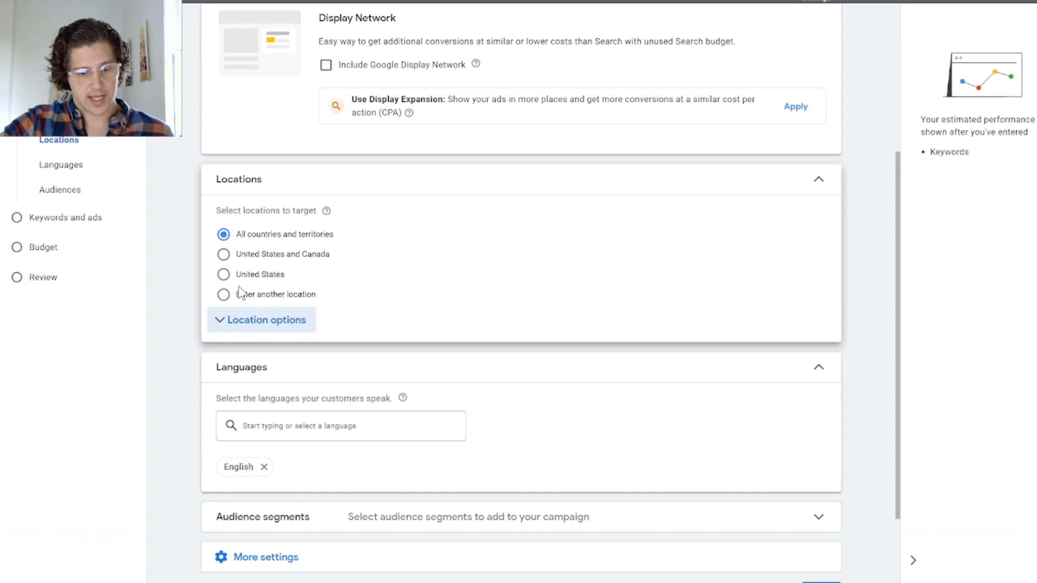
left_click(224, 295)
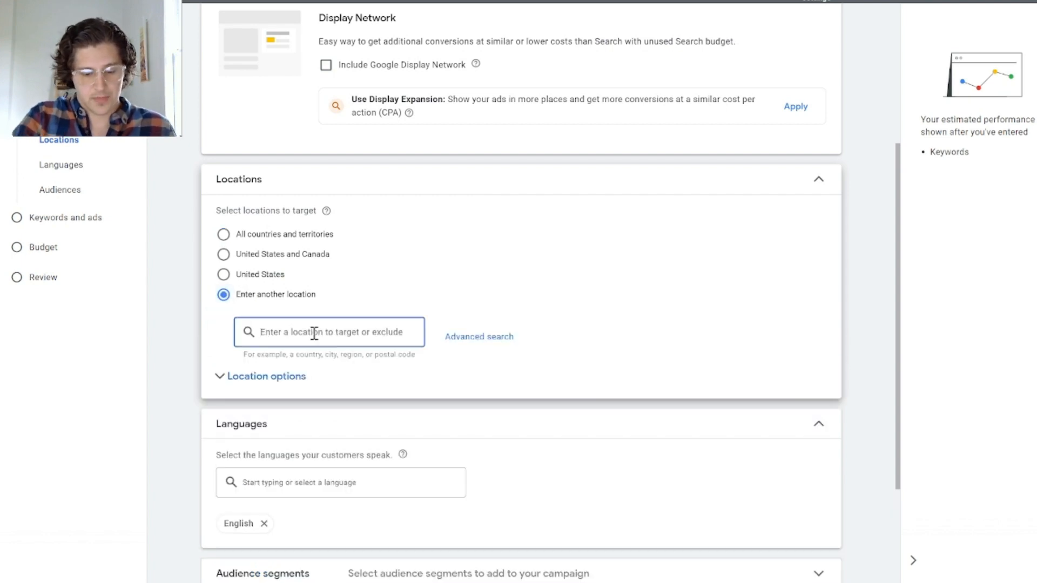
type("north d")
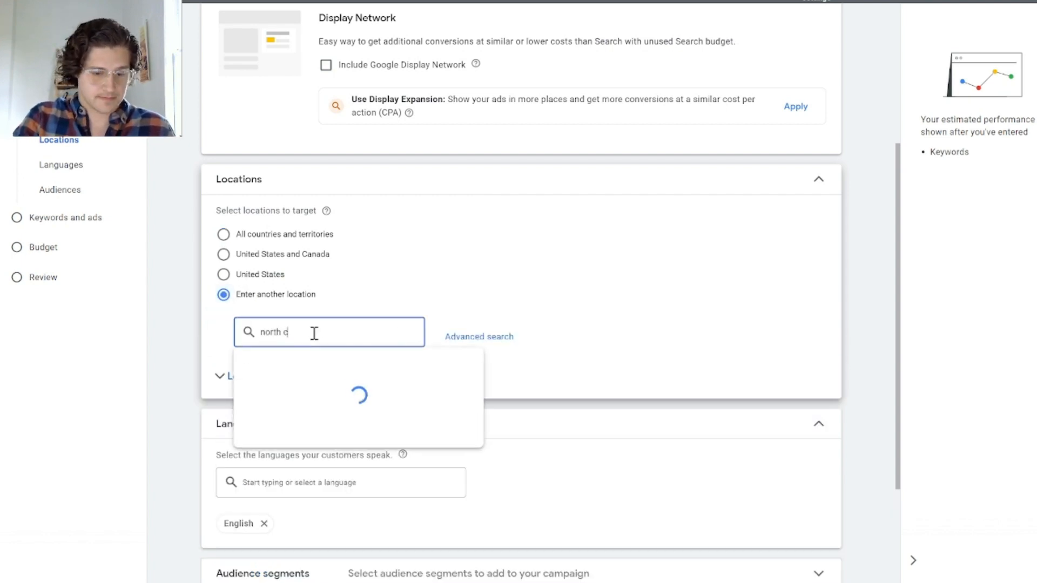
type("aroli")
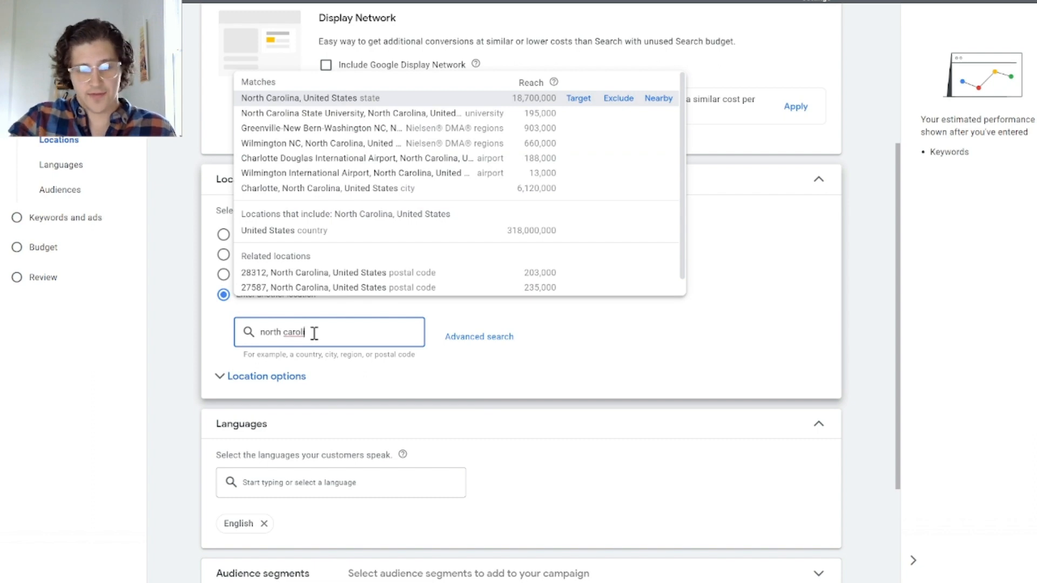
key("Return")
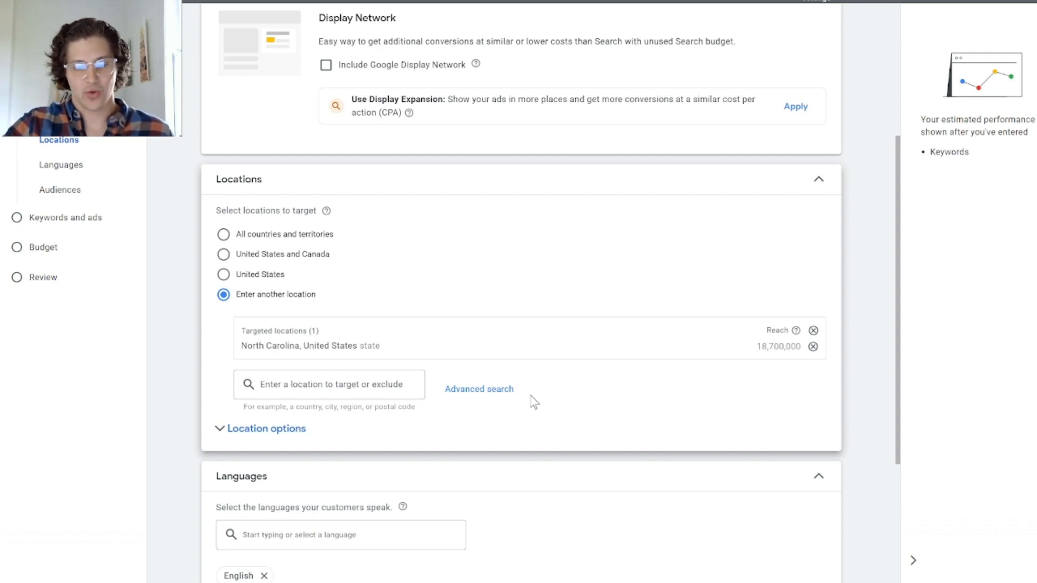
Step: Set the location target option to Presence: People in or regularly in your targeted locations
left_click(302, 428)
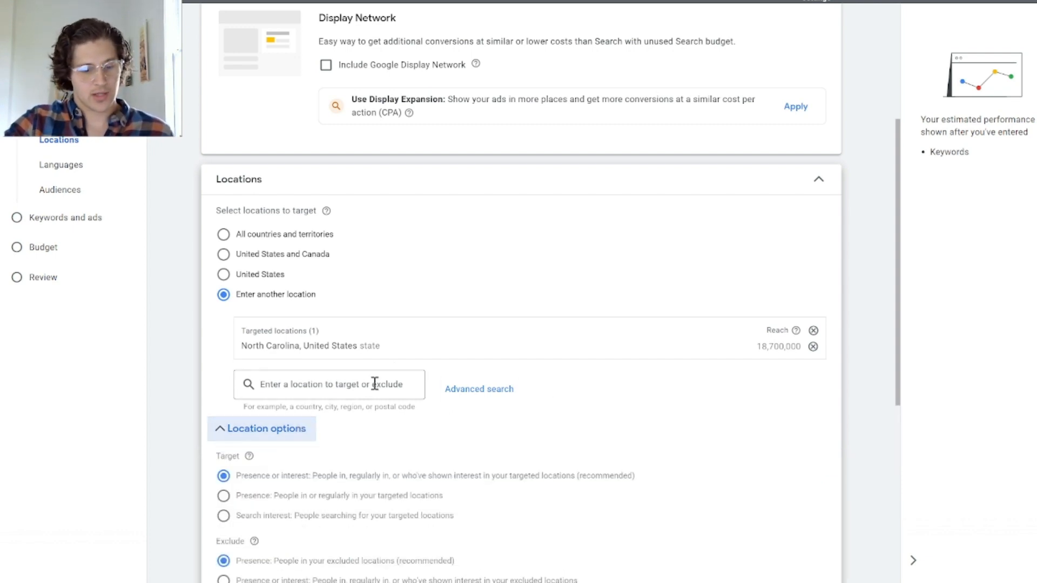
scroll(378, 378, "down", 2)
left_click(224, 419)
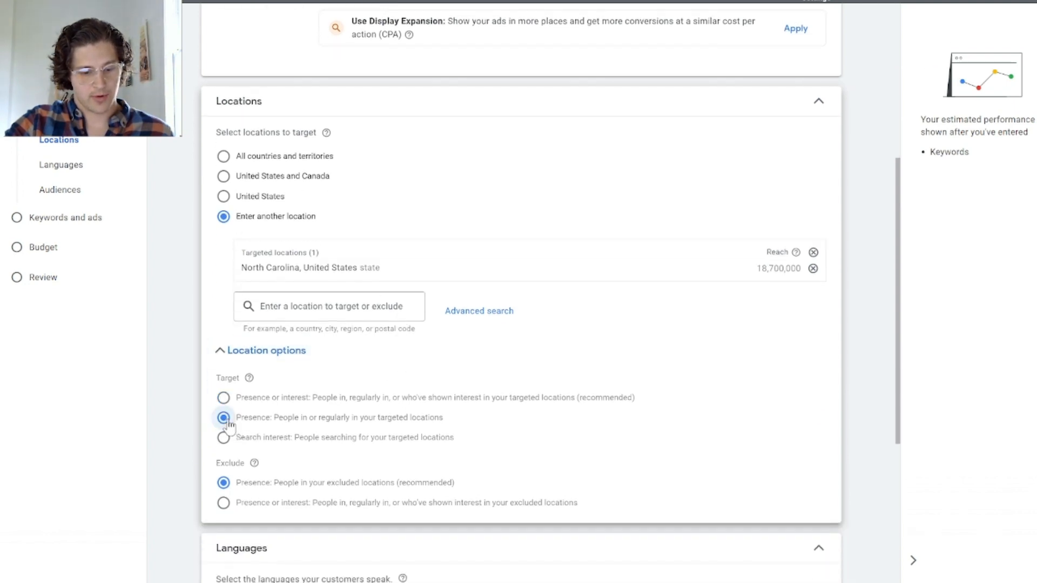
Step: Look over the audience segment options without selecting any segment and continue to the keywords and ads
scroll(426, 479, "down", 2)
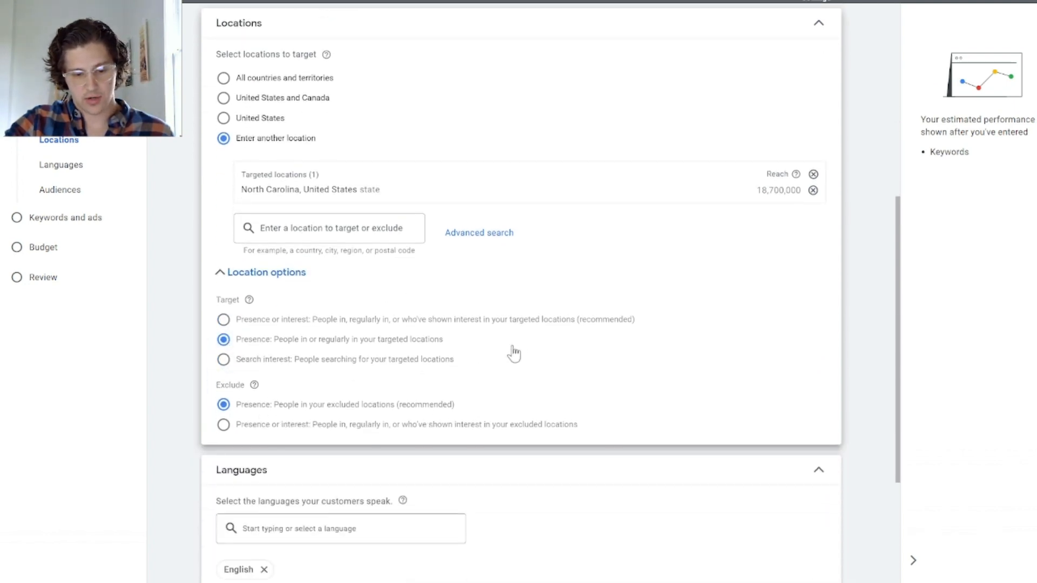
scroll(513, 354, "down", 5)
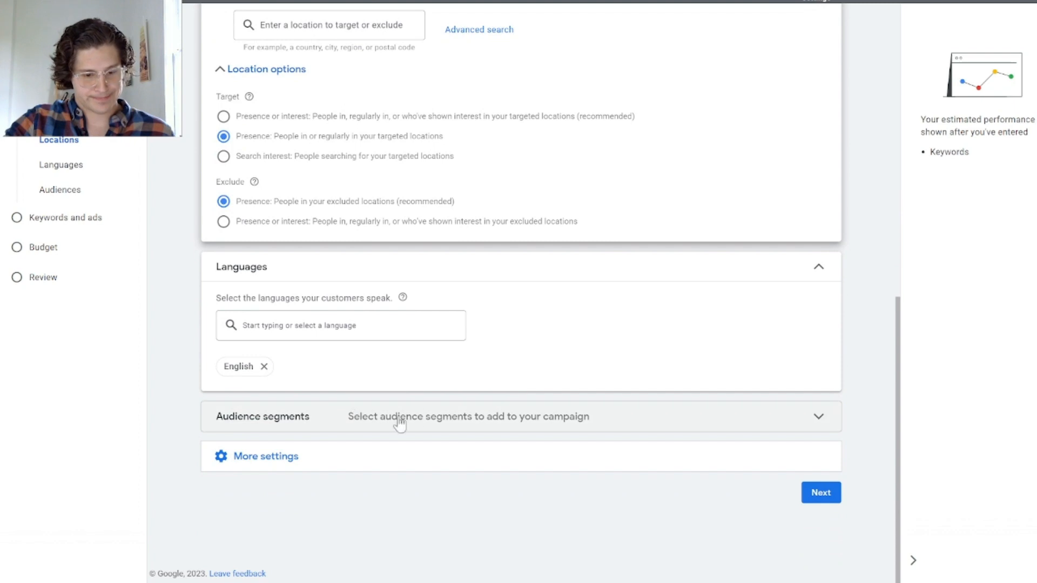
left_click(384, 416)
scroll(494, 378, "down", 4)
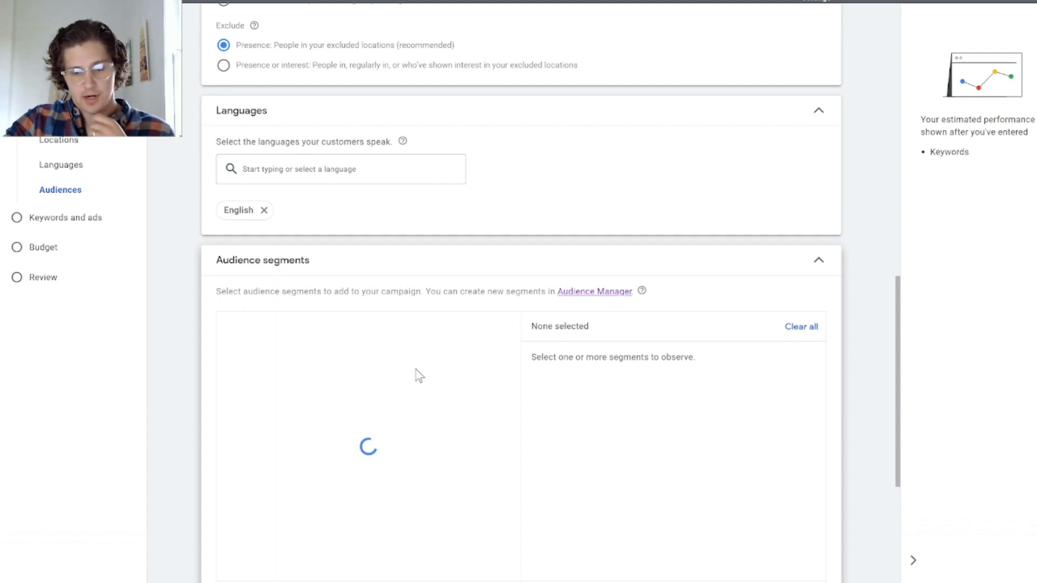
scroll(480, 314, "down", 1)
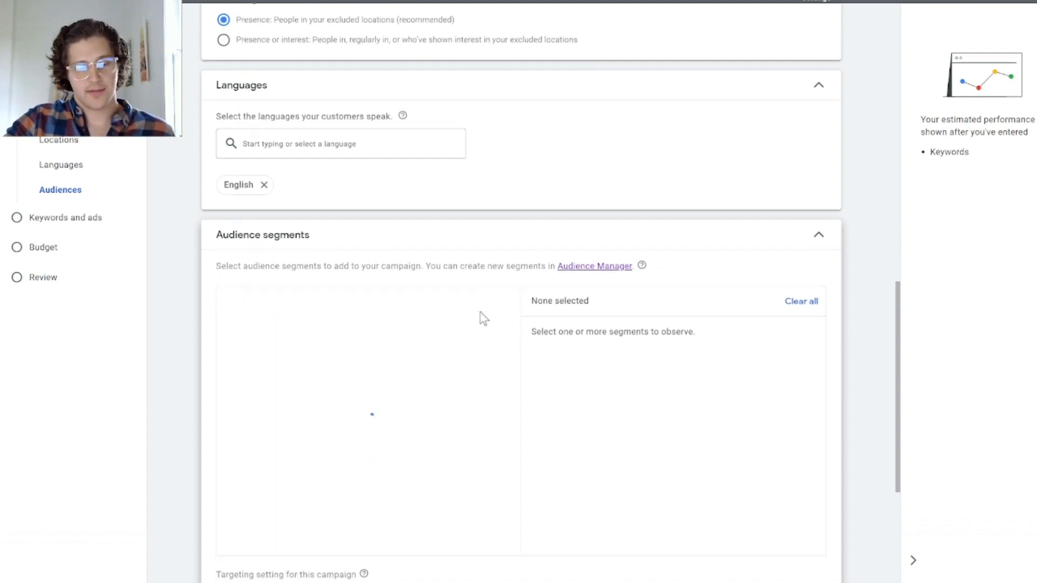
scroll(483, 318, "down", 2)
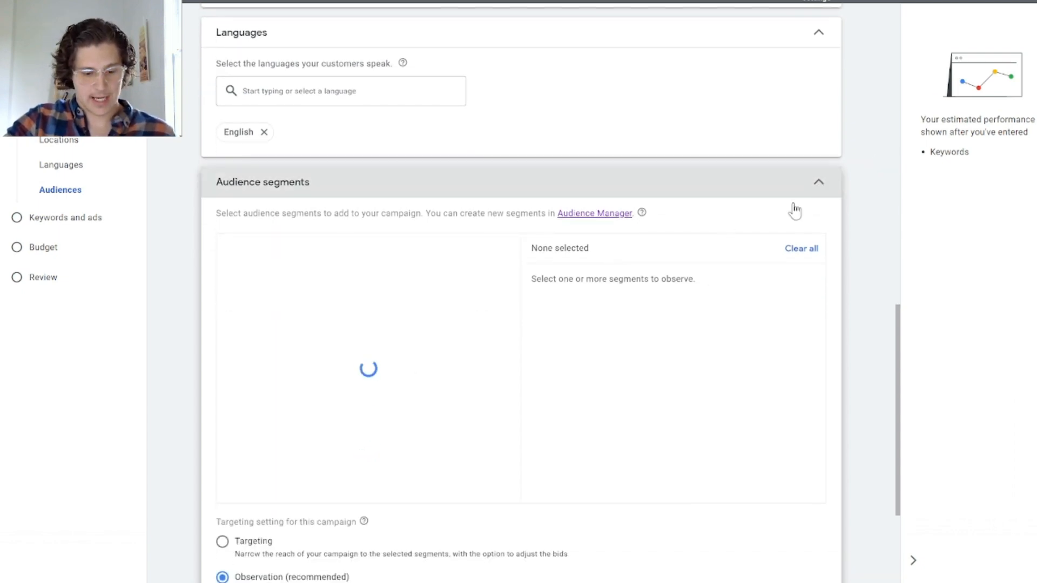
scroll(370, 446, "down", 5)
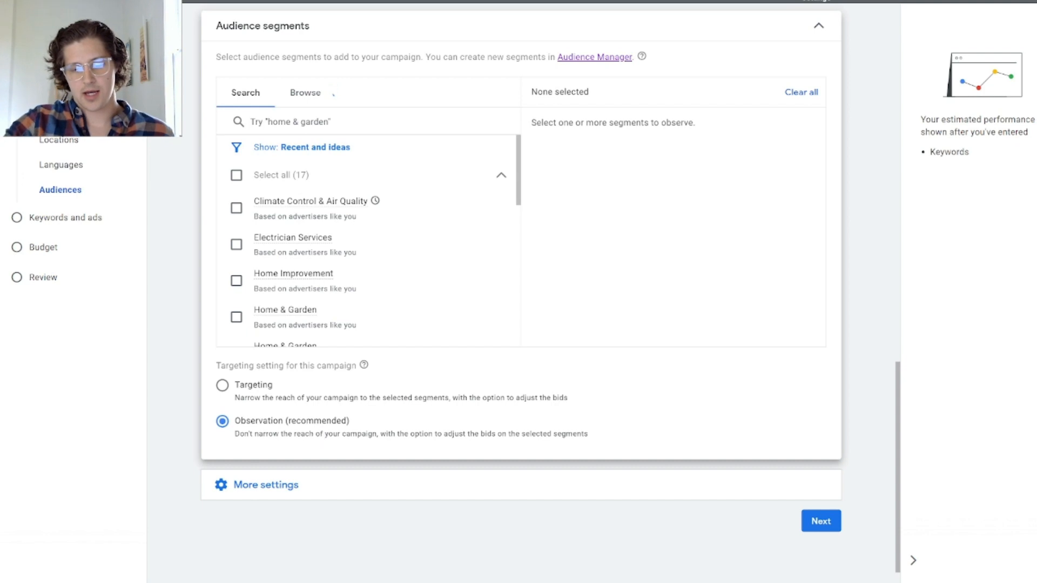
left_click(817, 29)
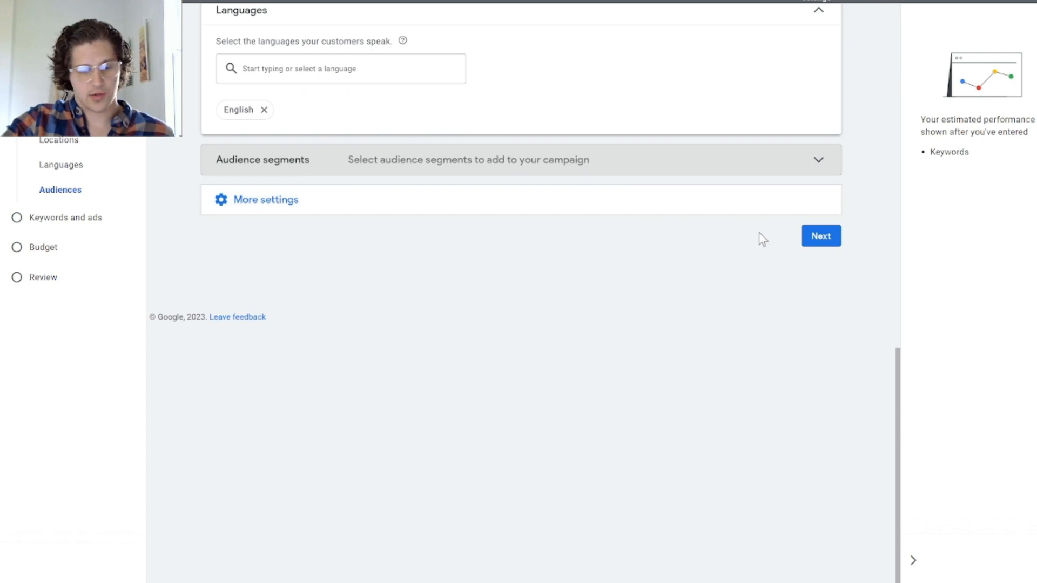
left_click(821, 236)
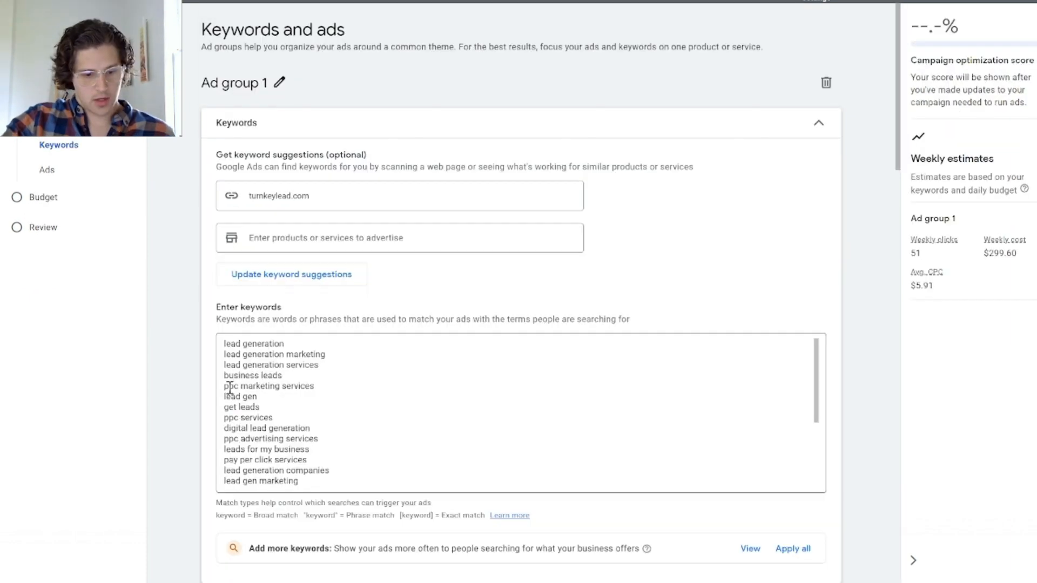
Step: Review the suggested keywords for Ad group 1 and delete all of them from the keyword list
scroll(312, 412, "down", 10)
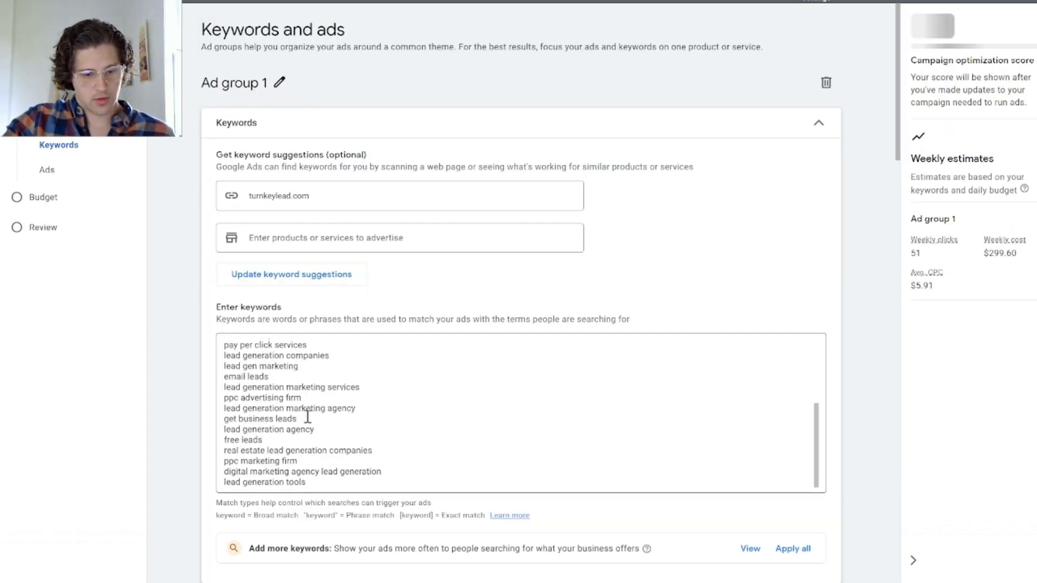
scroll(314, 417, "up", 10)
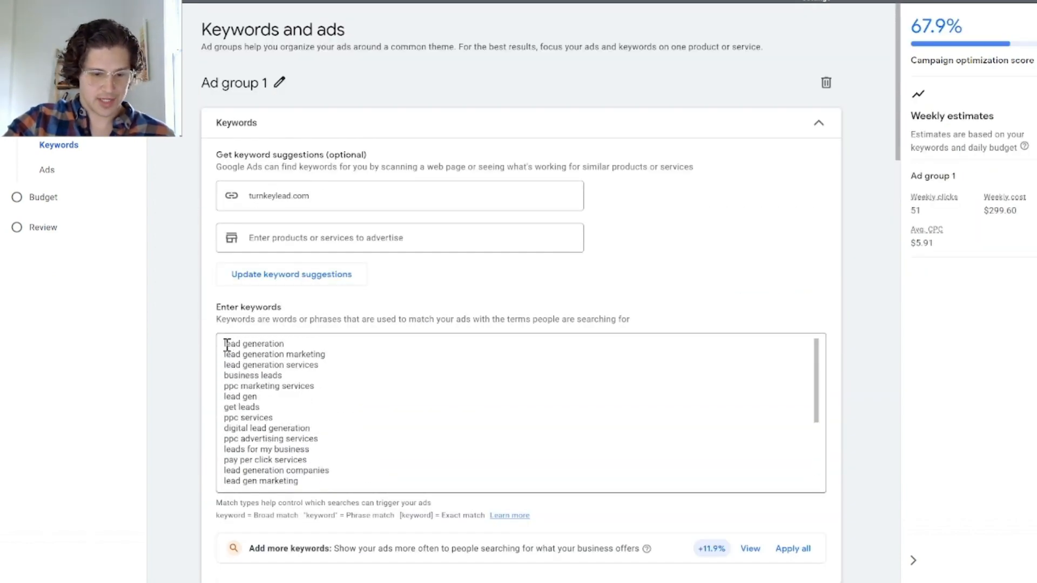
scroll(311, 398, "down", 3)
scroll(310, 411, "down", 5)
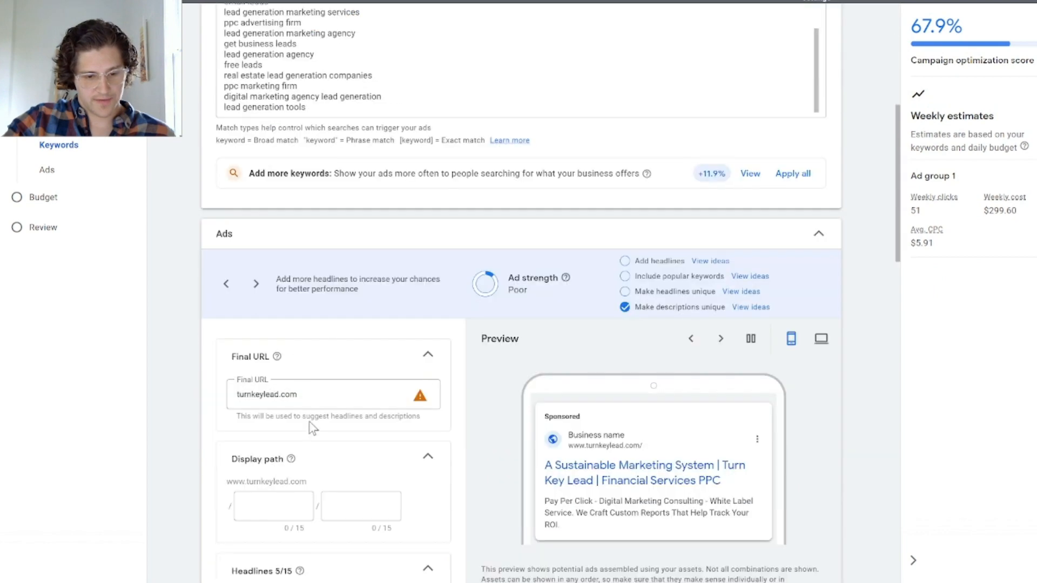
left_click_drag(321, 107, 213, 372)
scroll(229, 30, "up", 5)
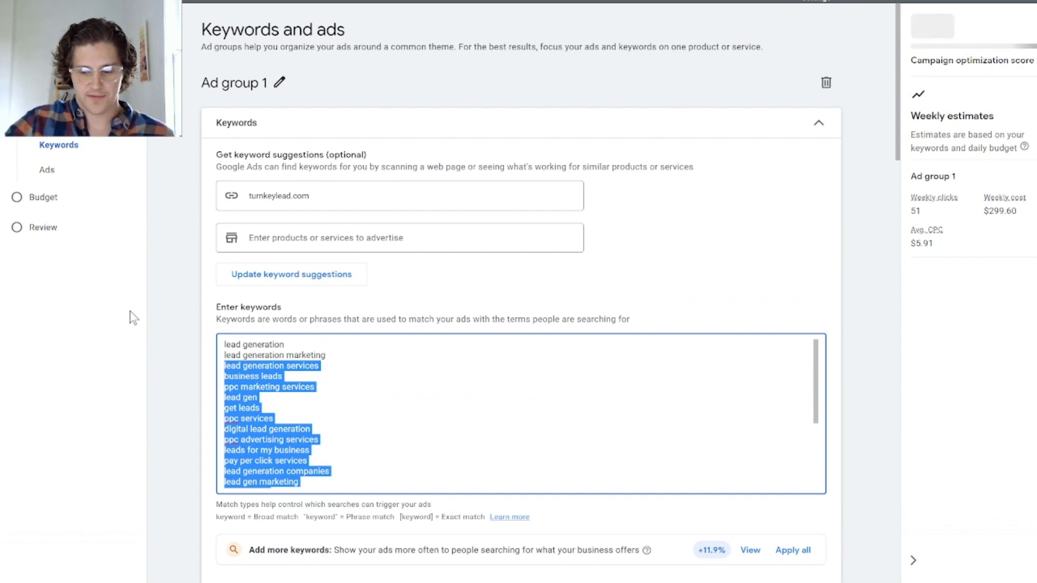
key("BackSpace")
key("BackSpace")
key("BackSpace")
key("BackSpace")
key("BackSpace")
key("BackSpace")
key("BackSpace")
key("BackSpace")
key("BackSpace")
key("BackSpace")
key("BackSpace")
key("BackSpace")
key("BackSpace")
key("BackSpace")
key("BackSpace")
key("BackSpace")
key("BackSpace")
key("BackSpace")
key("BackSpace")
key("BackSpace")
key("BackSpace")
key("BackSpace")
key("BackSpace")
key("BackSpace")
key("BackSpace")
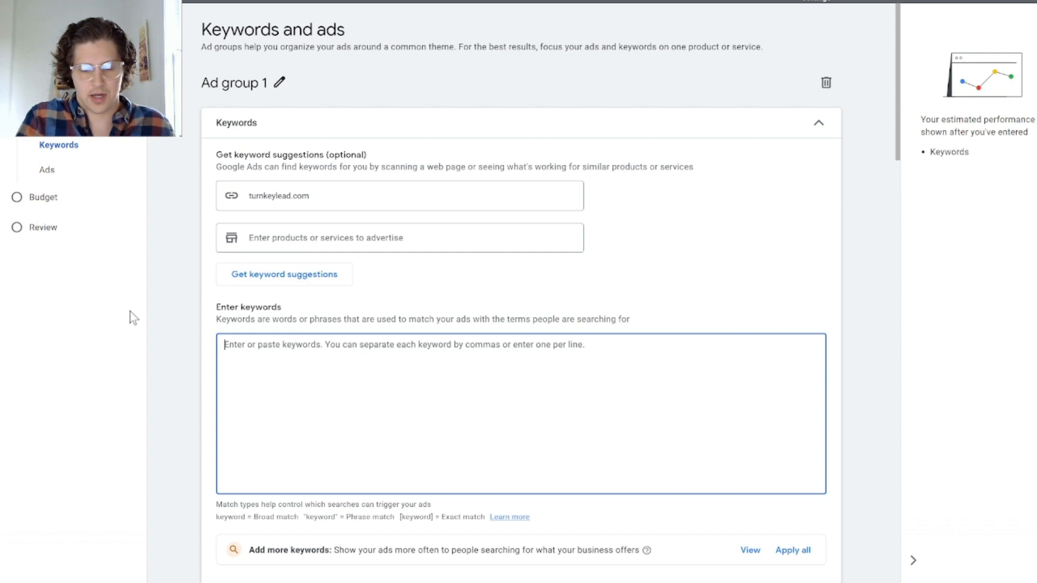
Step: Enter [ppc agency] as the first exact match keyword for Ad group 1
type("[")
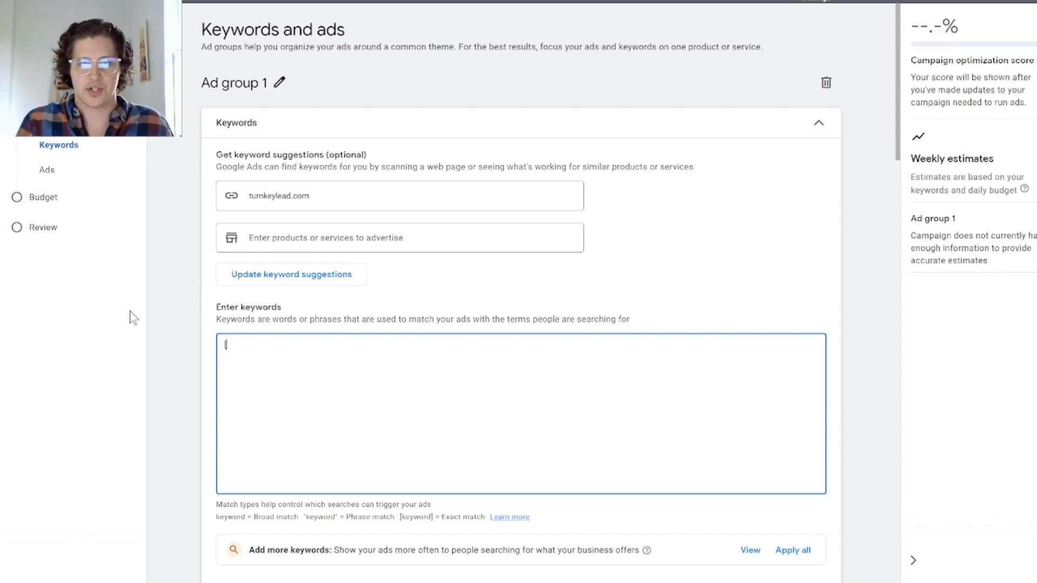
type("pp")
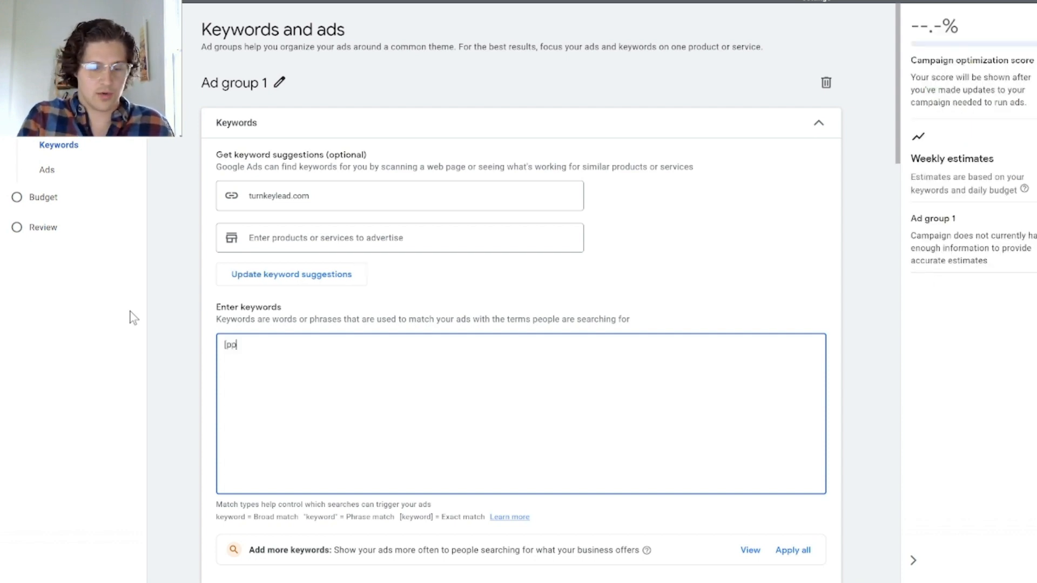
type("c")
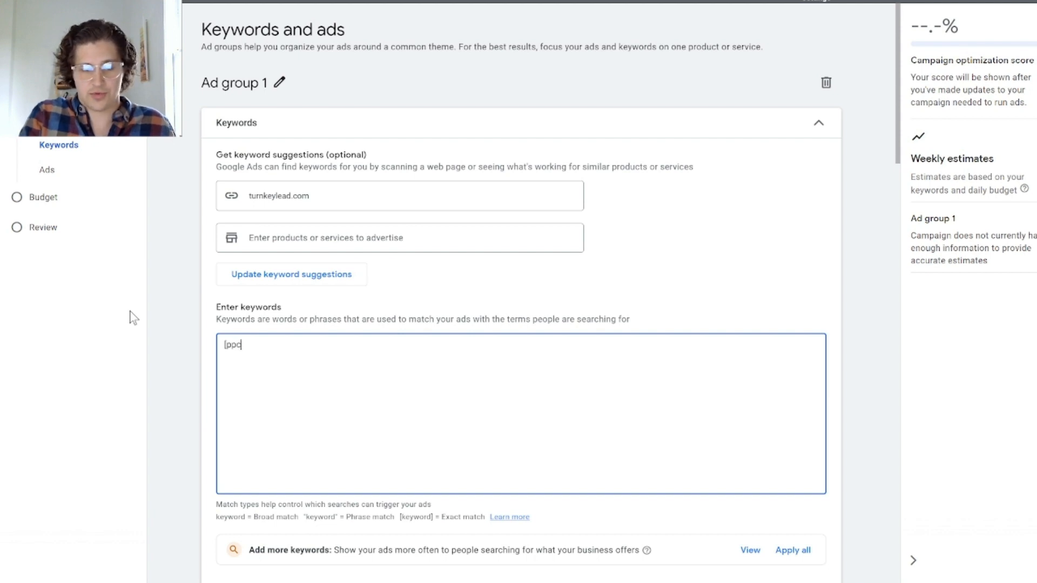
type(" agency")
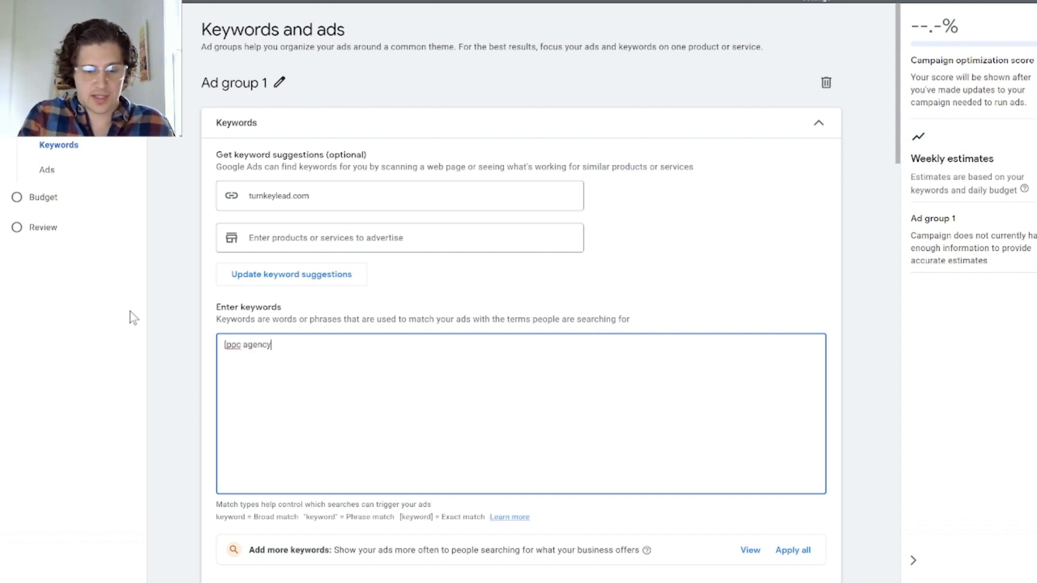
type("]")
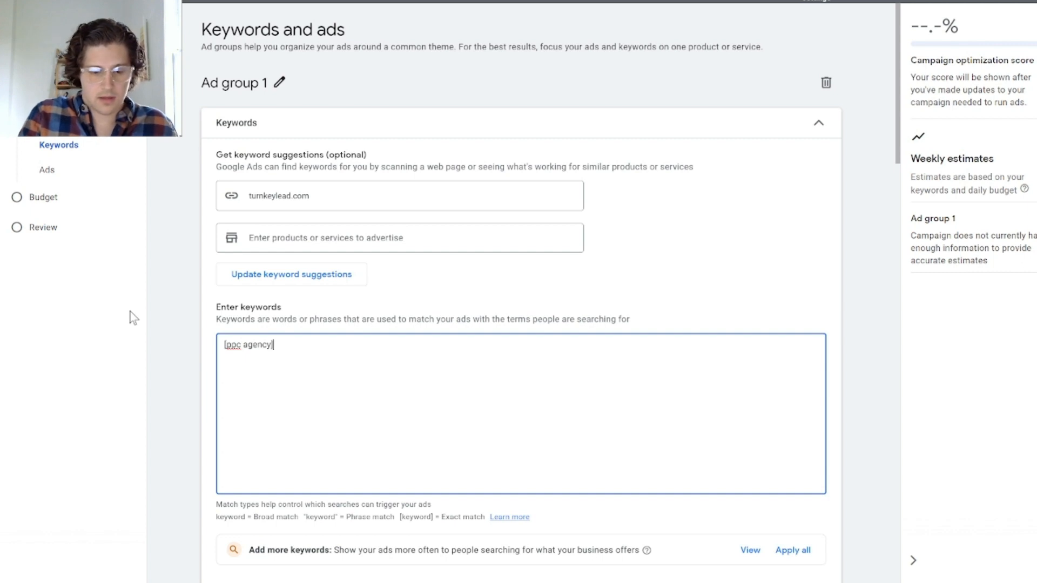
key("Return")
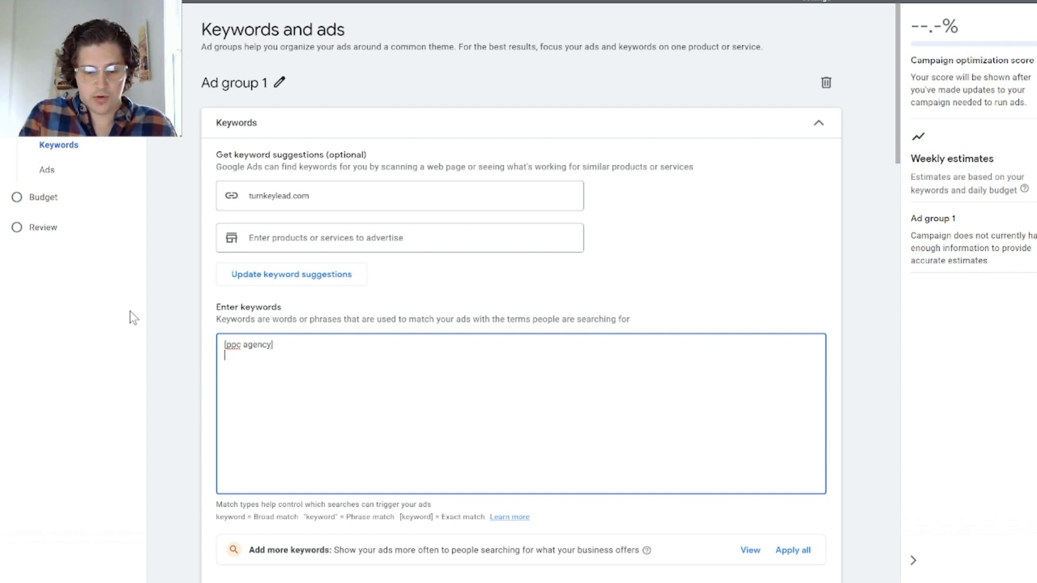
Step: Add a second exact match keyword, [pay per plick agency], on its own line in the keyword list
type("ppc a")
key("BackSpace")
key("BackSpace")
key("BackSpace")
key("BackSpace")
key("BackSpace")
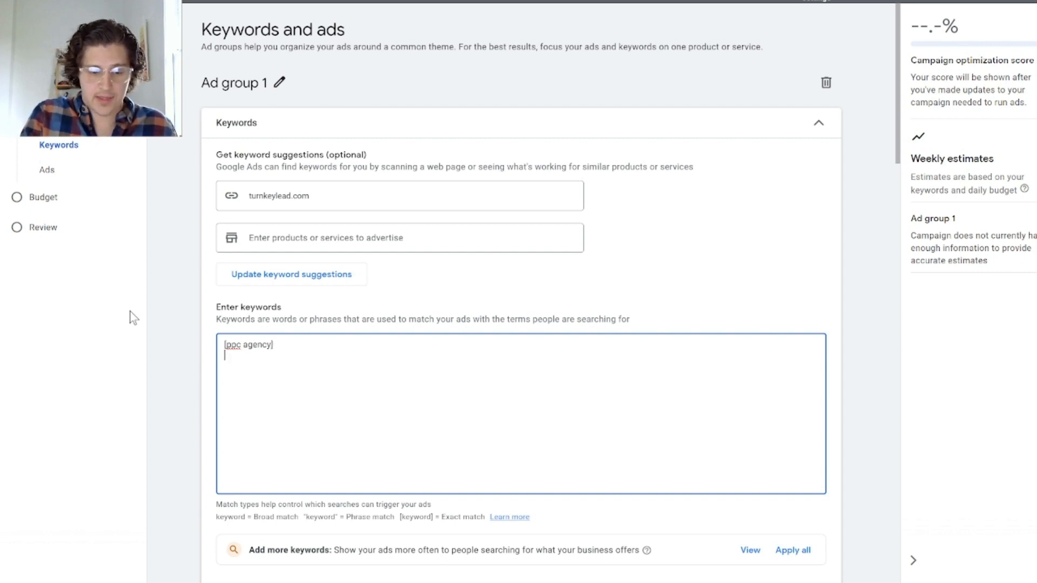
type("[")
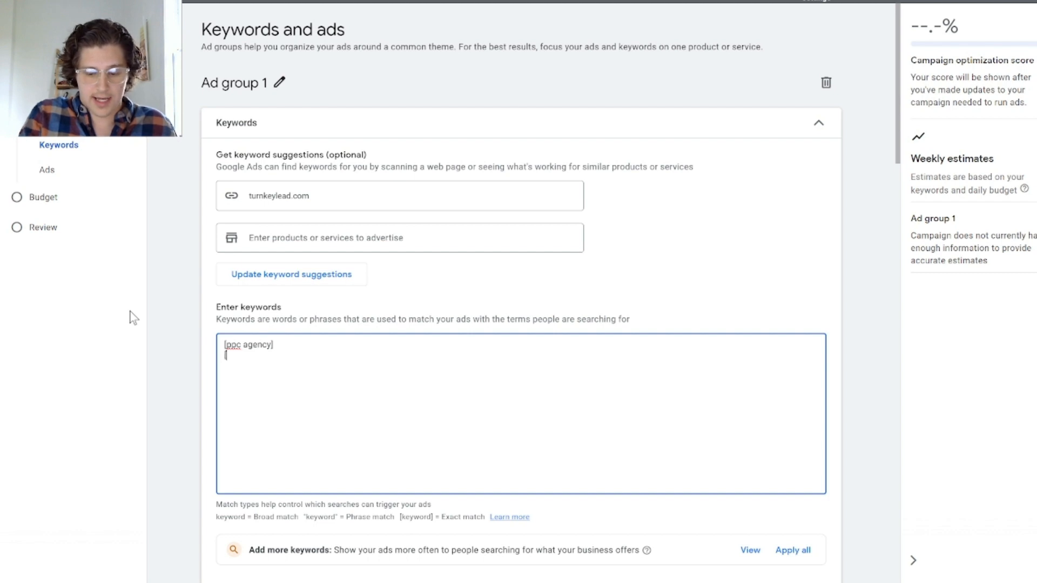
type("pay per p")
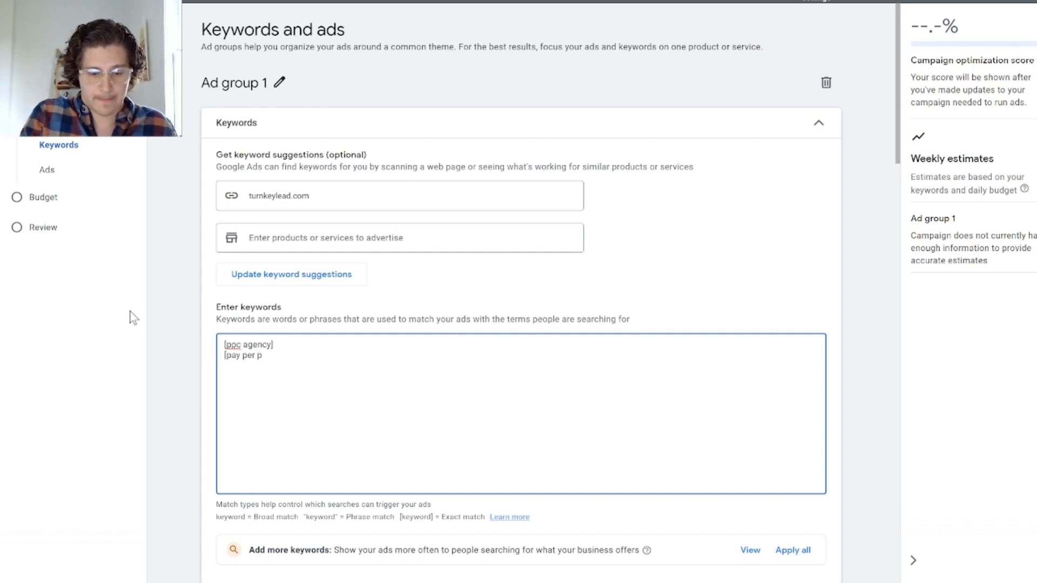
type("lick agency")
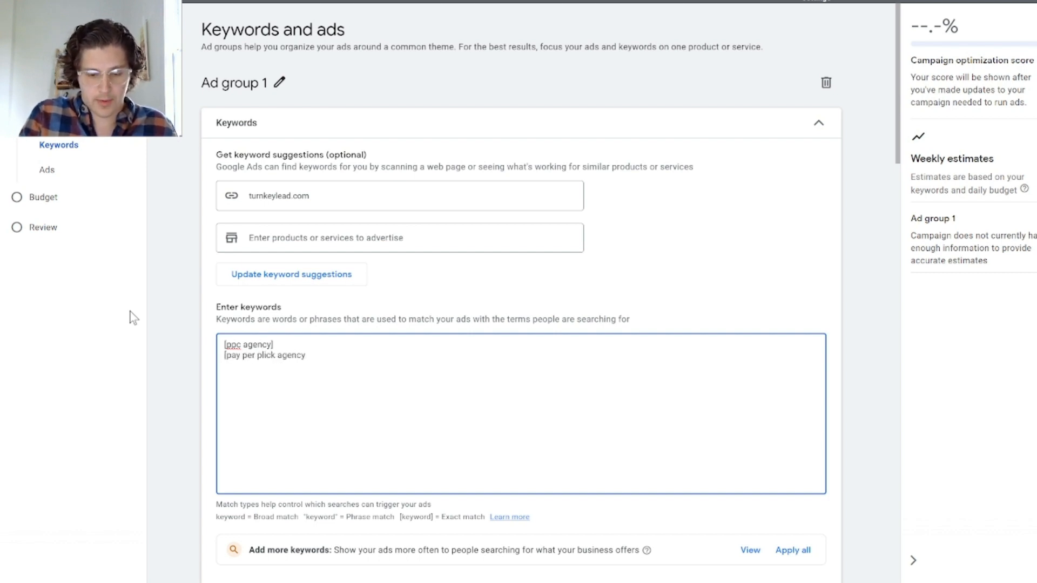
type("]")
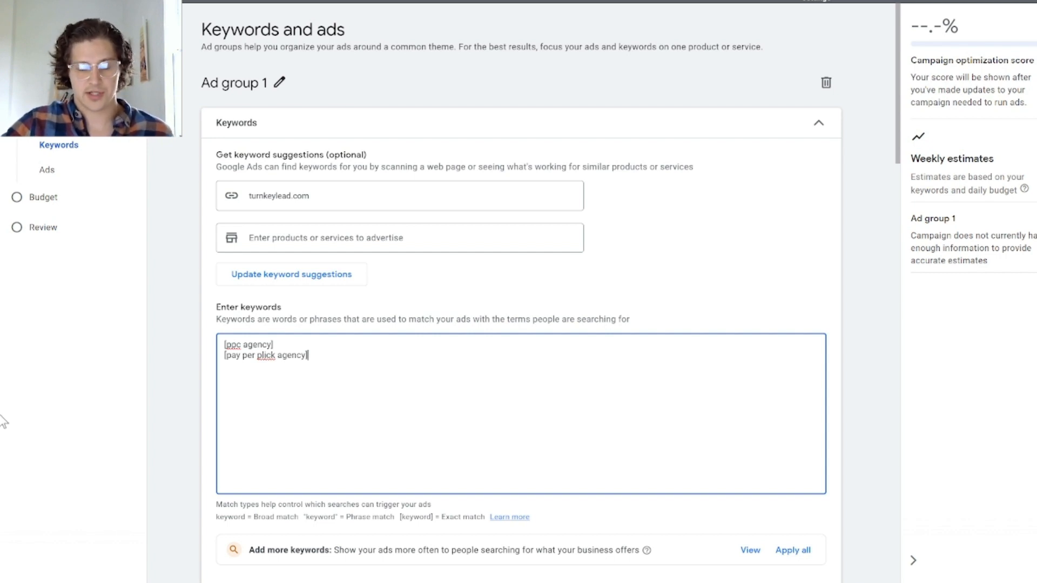
Step: Review the prefilled headlines, descriptions and asset options of Ad group 1's ad without changing them and continue to the budget
scroll(610, 448, "down", 2)
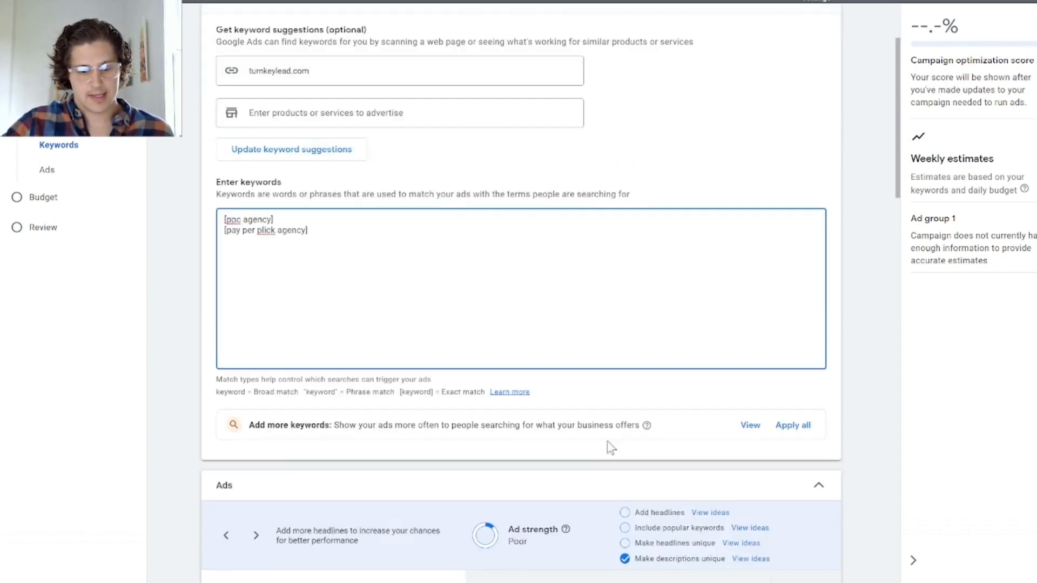
scroll(610, 447, "down", 12)
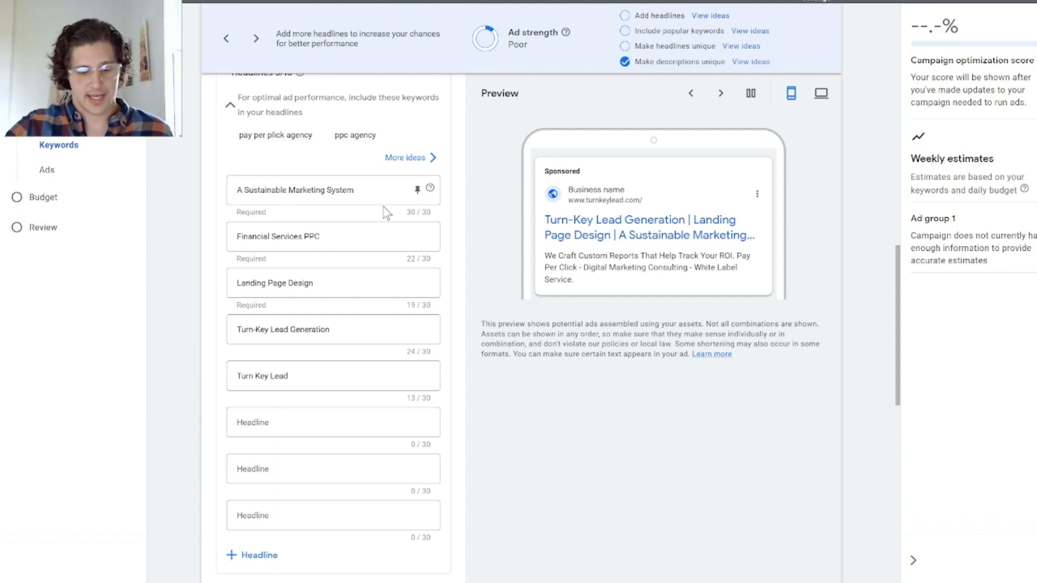
scroll(399, 396, "down", 10)
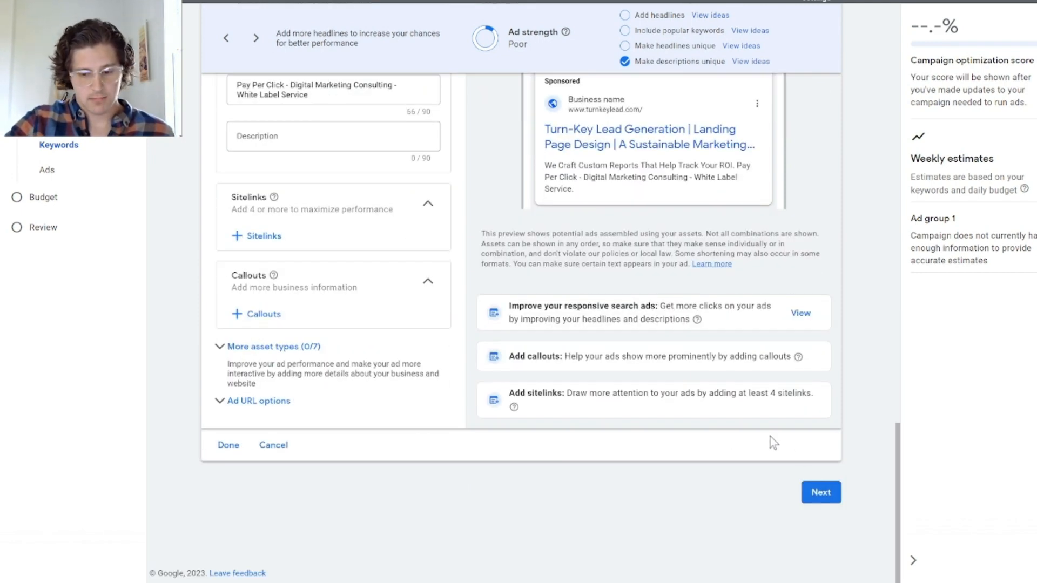
left_click(821, 492)
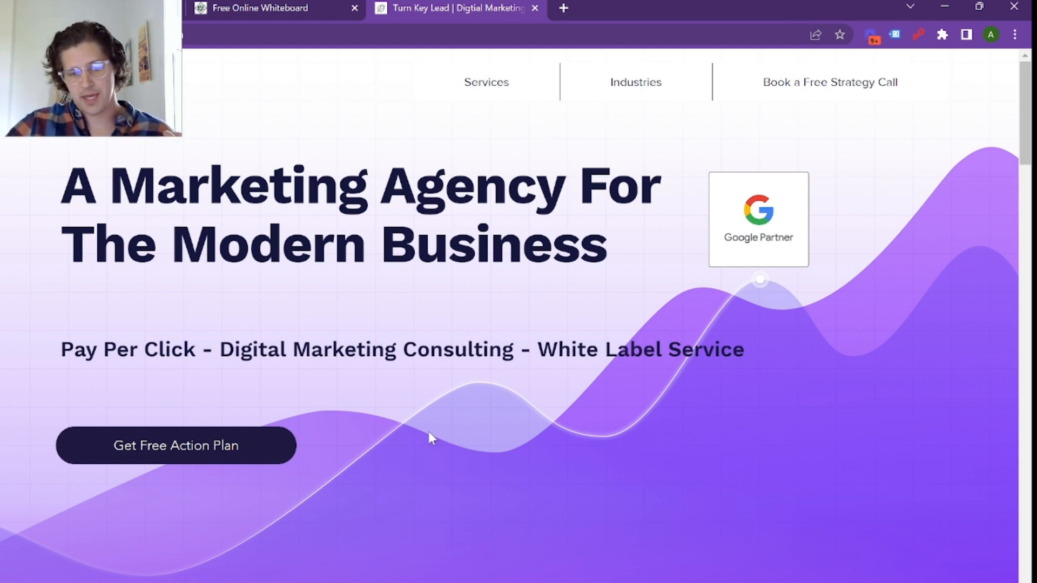
Step: Examine the Turn Key Lead homepage's headline and lead form, and follow the Get Free Action Plan offer to the form
left_click_drag(633, 264, 65, 200)
left_click(524, 258)
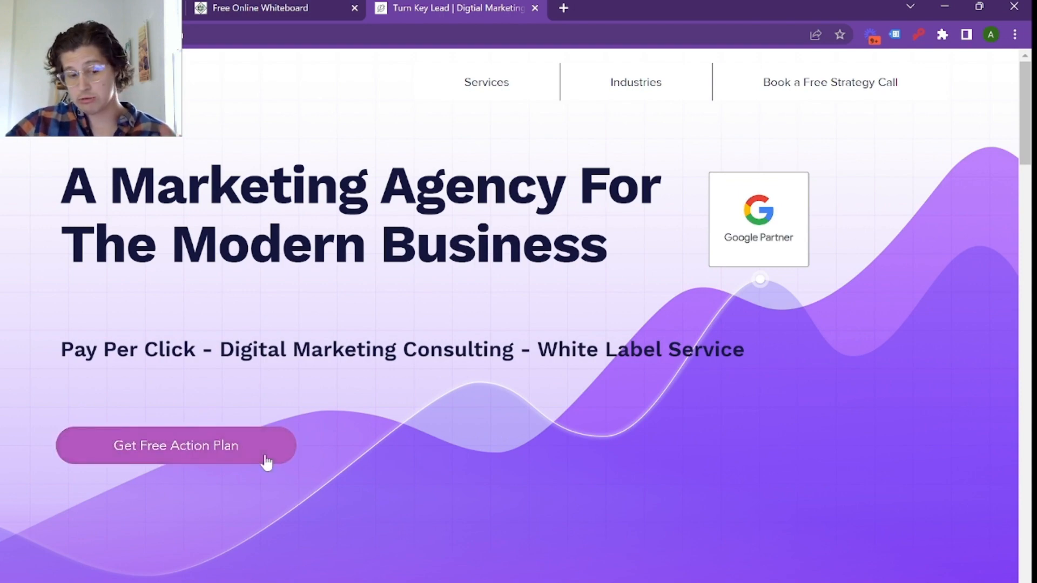
scroll(263, 456, "down", 10)
scroll(263, 453, "down", 10)
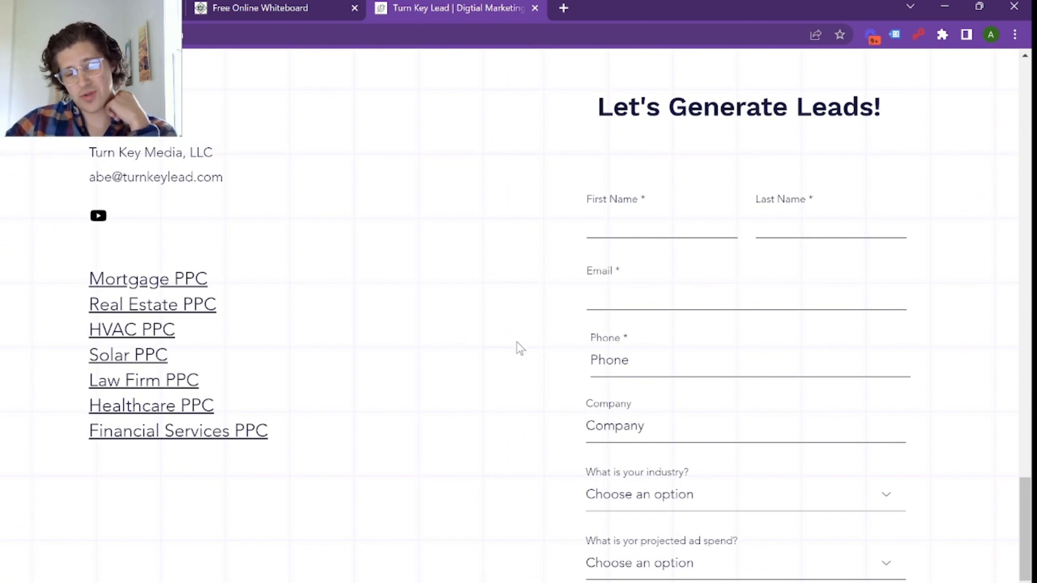
scroll(606, 330, "up", 20)
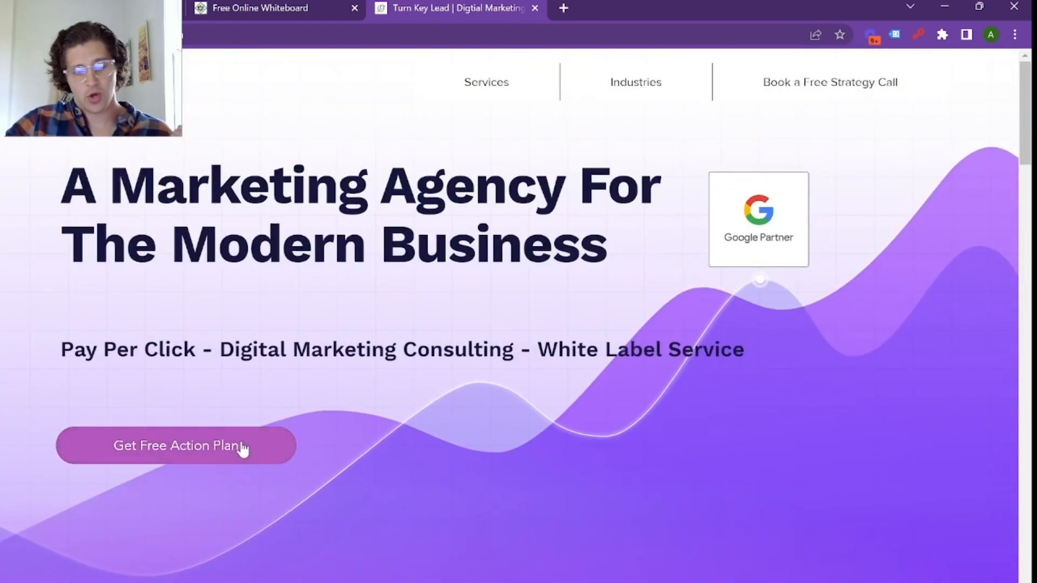
left_click(243, 447)
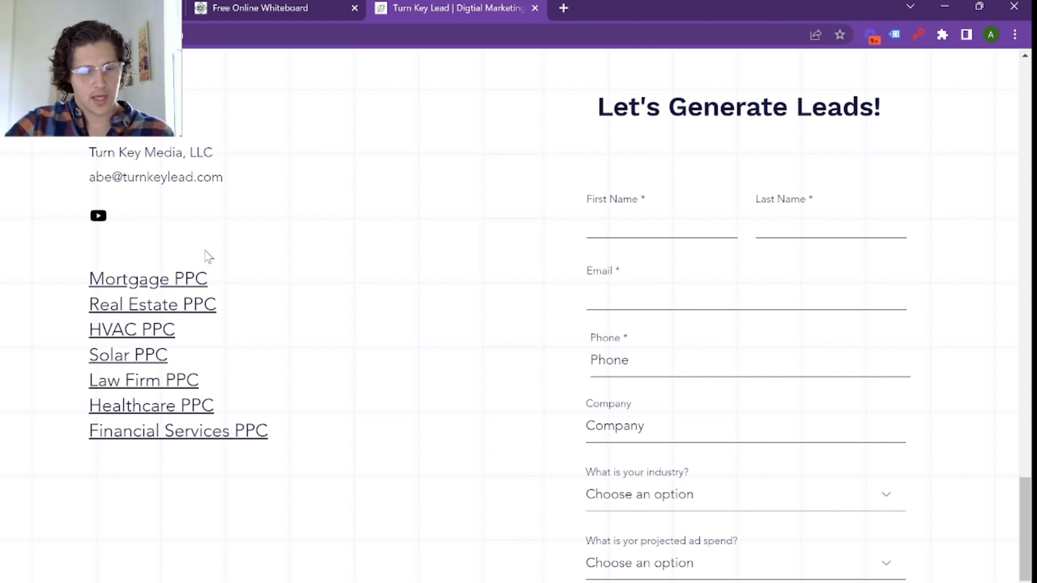
Step: Examine the homepage from the industry PPC links up through the case study, Google reviews, three-step process and hero section
scroll(174, 223, "up", 8)
scroll(173, 223, "down", 8)
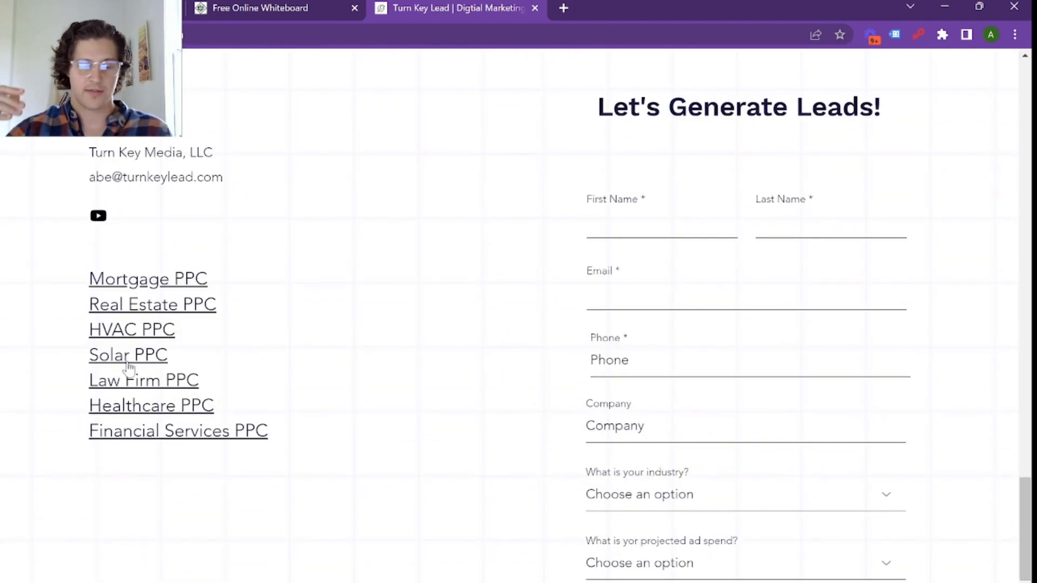
scroll(269, 403, "up", 14)
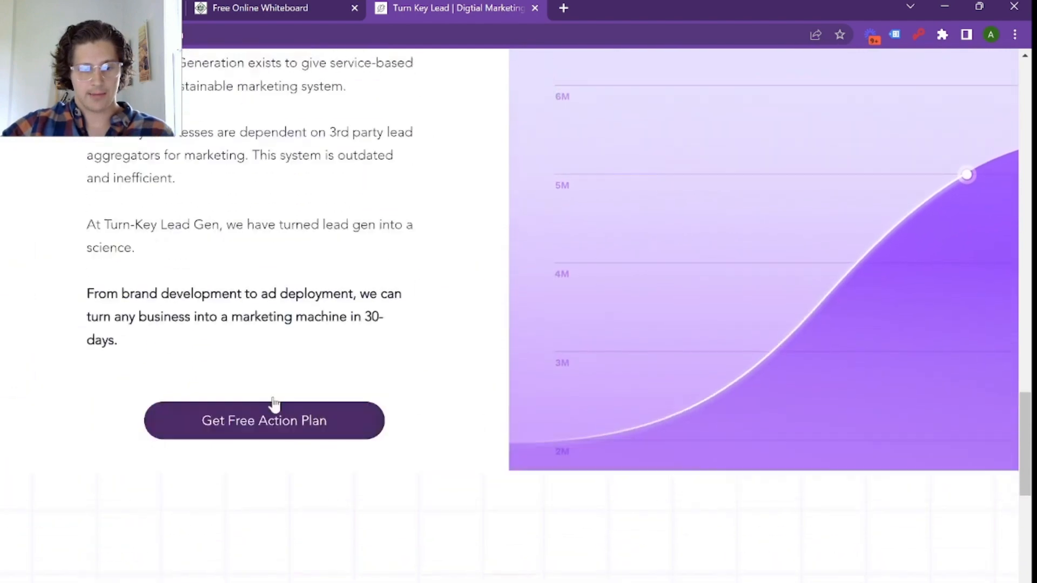
scroll(378, 361, "up", 7)
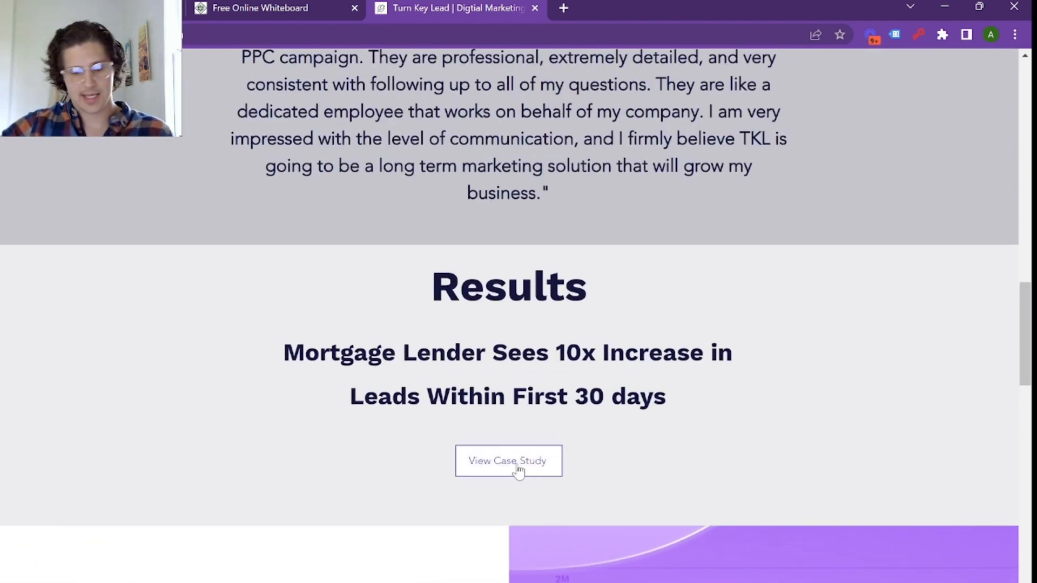
scroll(518, 468, "up", 4)
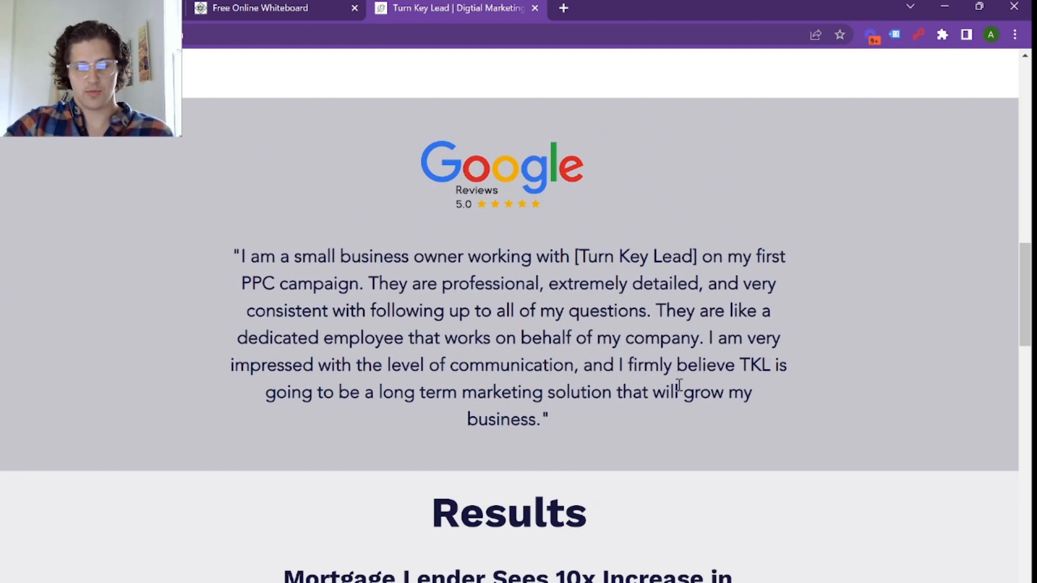
scroll(654, 420, "up", 7)
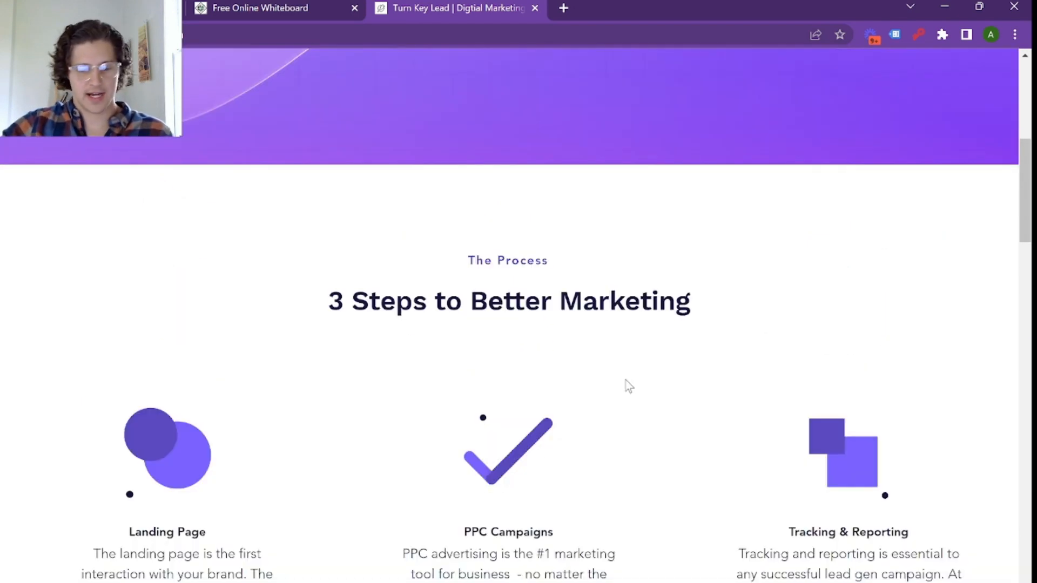
scroll(628, 385, "down", 1)
scroll(522, 348, "up", 5)
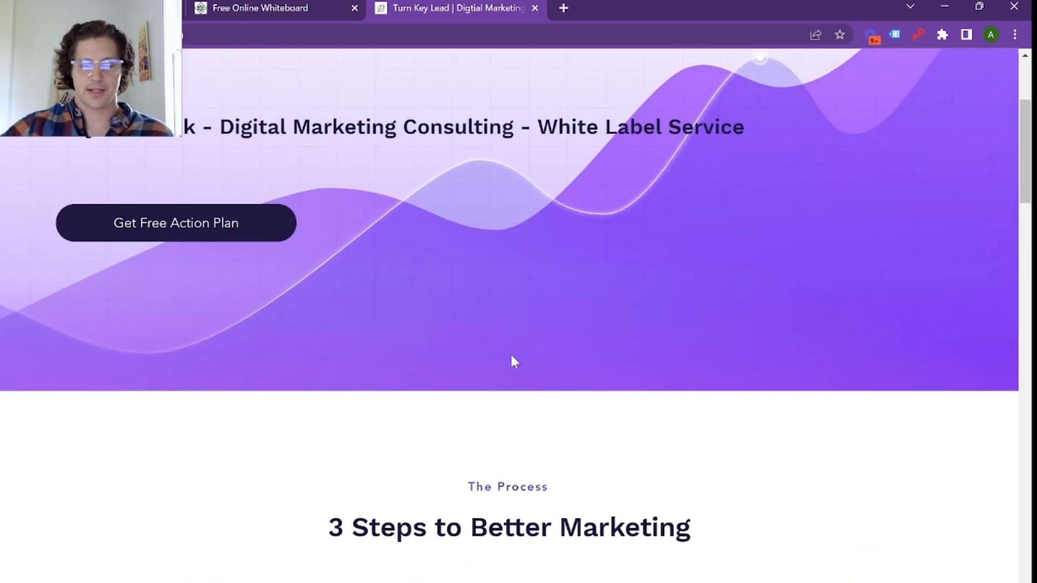
scroll(556, 405, "up", 4)
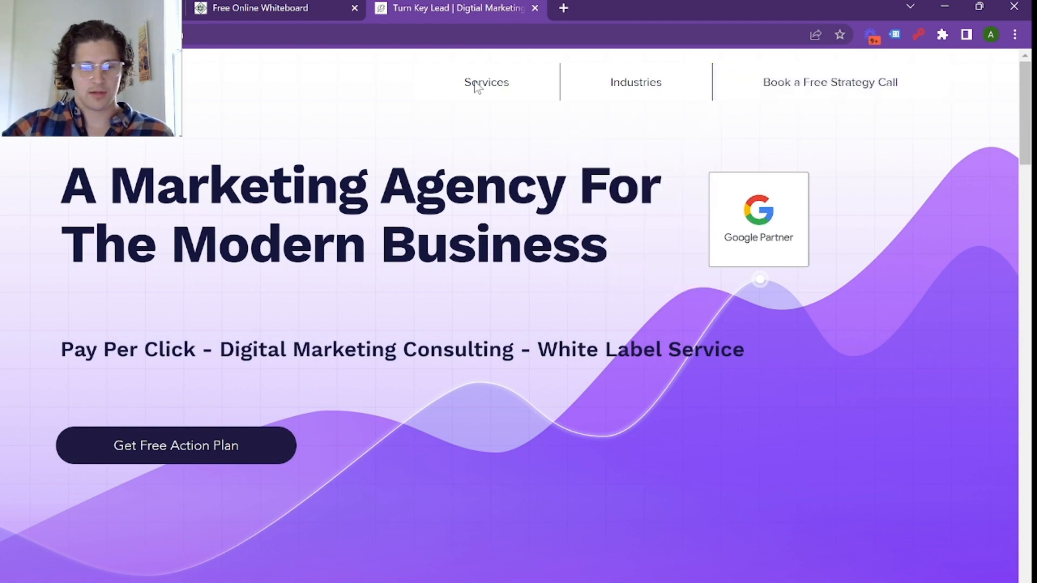
Step: Open the website's Pay Per Click service page and follow its free PPC audit offer
mouse_move(476, 86)
left_click(482, 117)
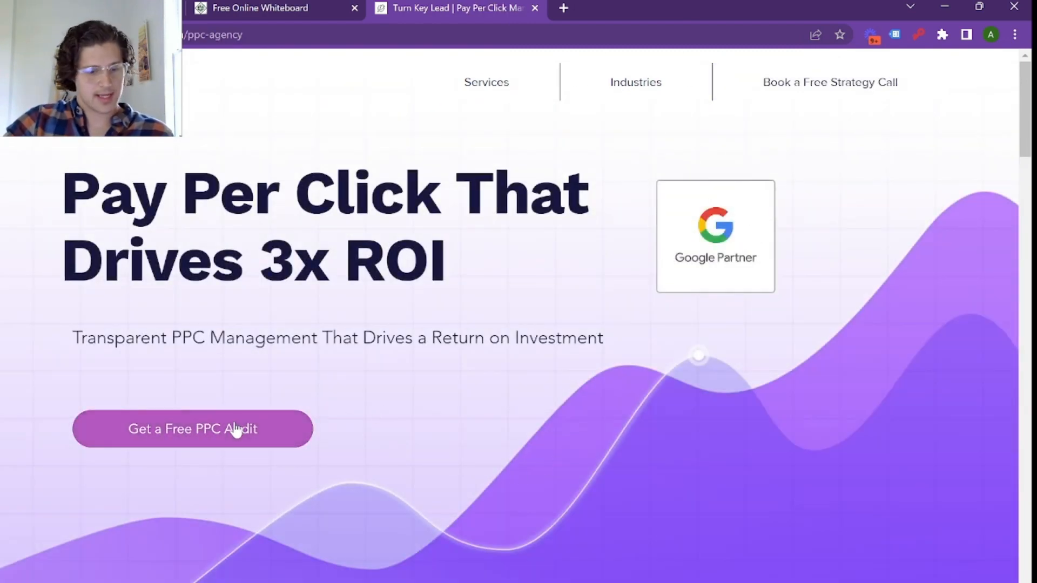
left_click(236, 431)
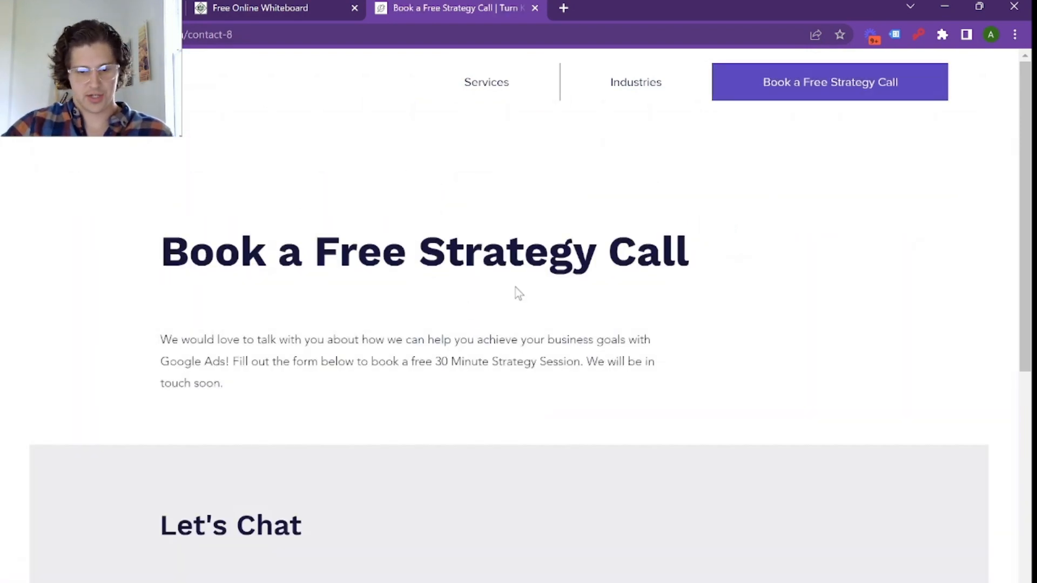
Step: Return to the Pay Per Click page and examine its reasons to work together, introduction video, tools, case study and satisfaction promise
mouse_move(486, 82)
left_click(481, 119)
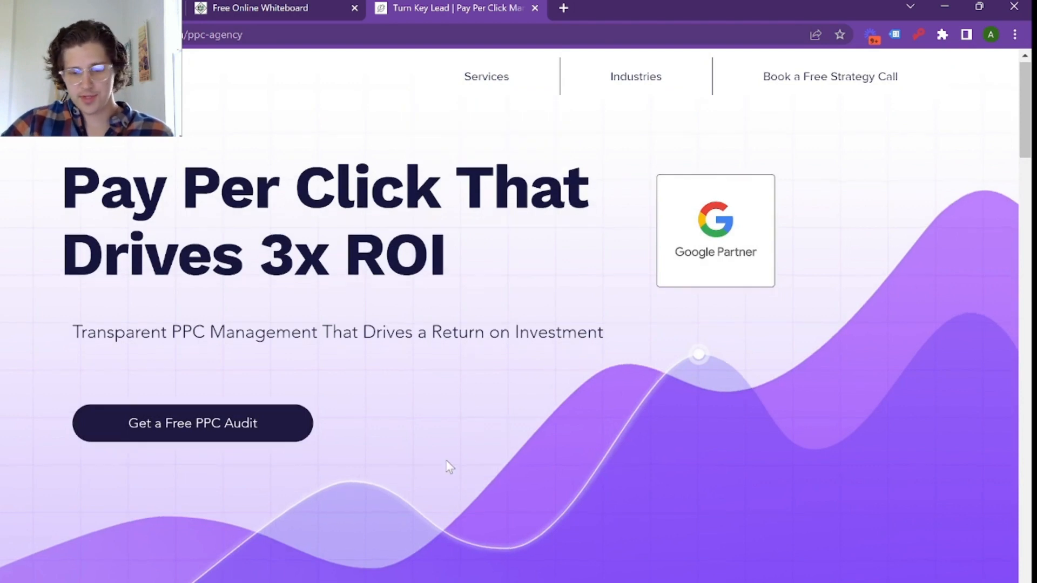
scroll(432, 481, "down", 2)
scroll(397, 510, "down", 5)
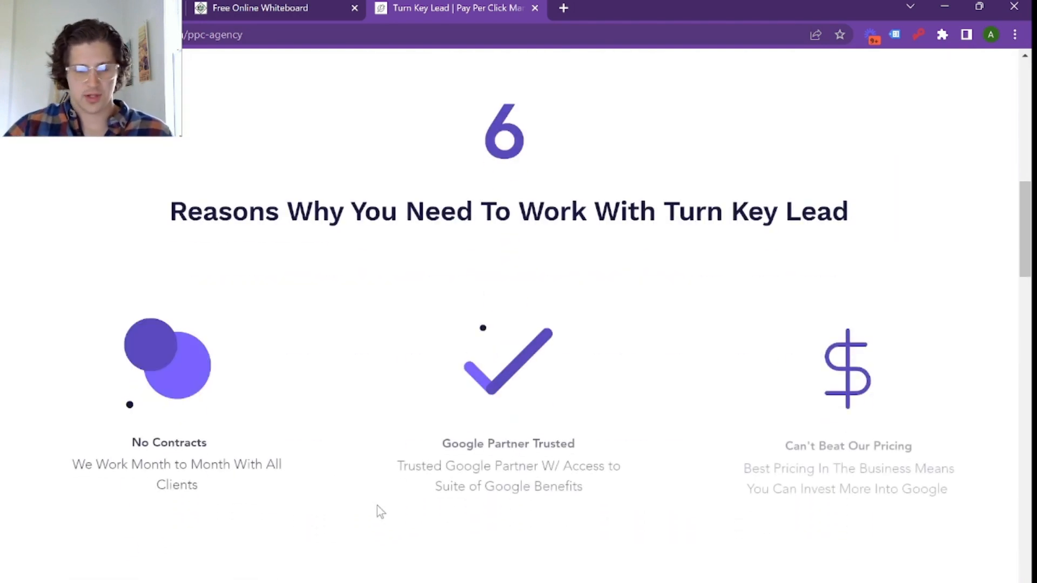
scroll(381, 511, "down", 4)
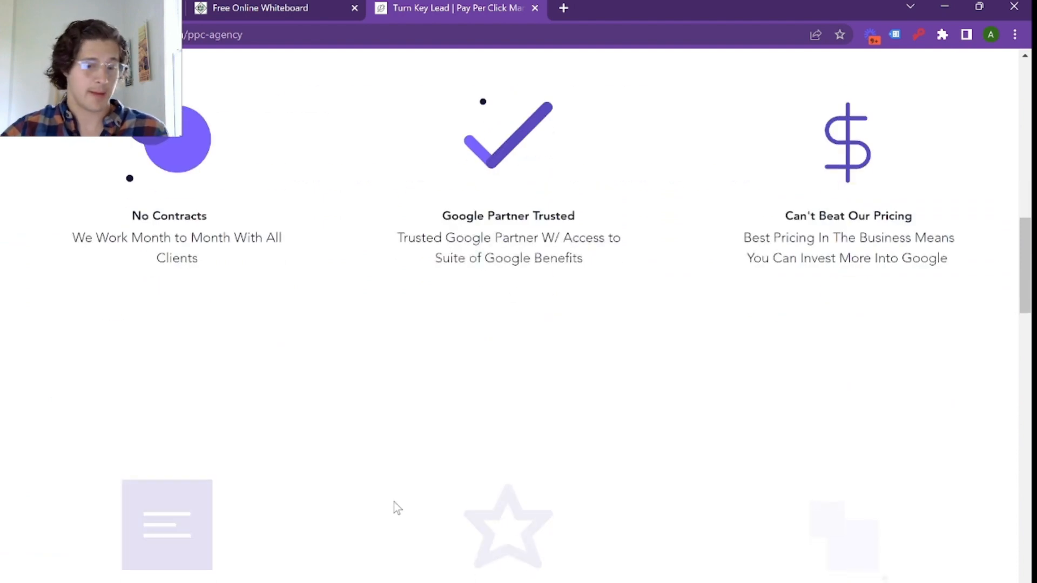
scroll(396, 508, "down", 7)
scroll(393, 502, "down", 7)
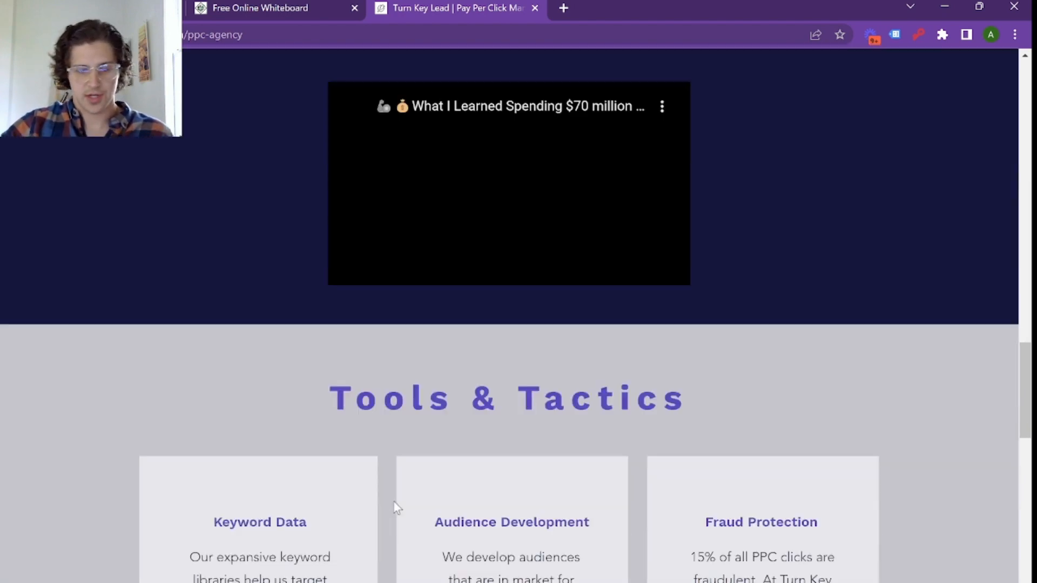
scroll(394, 502, "up", 3)
scroll(388, 489, "down", 15)
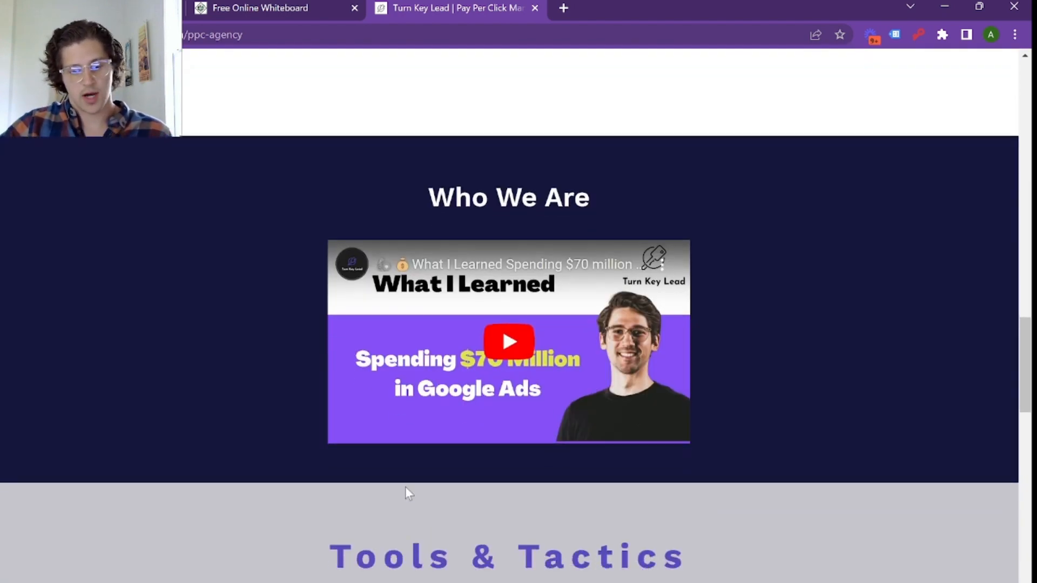
scroll(406, 479, "up", 1)
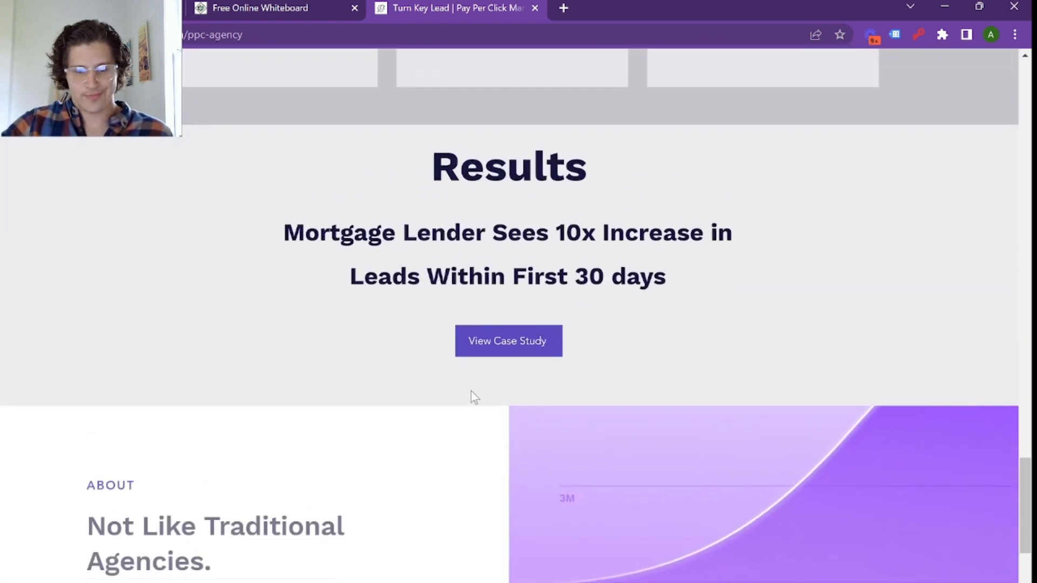
scroll(432, 375, "down", 7)
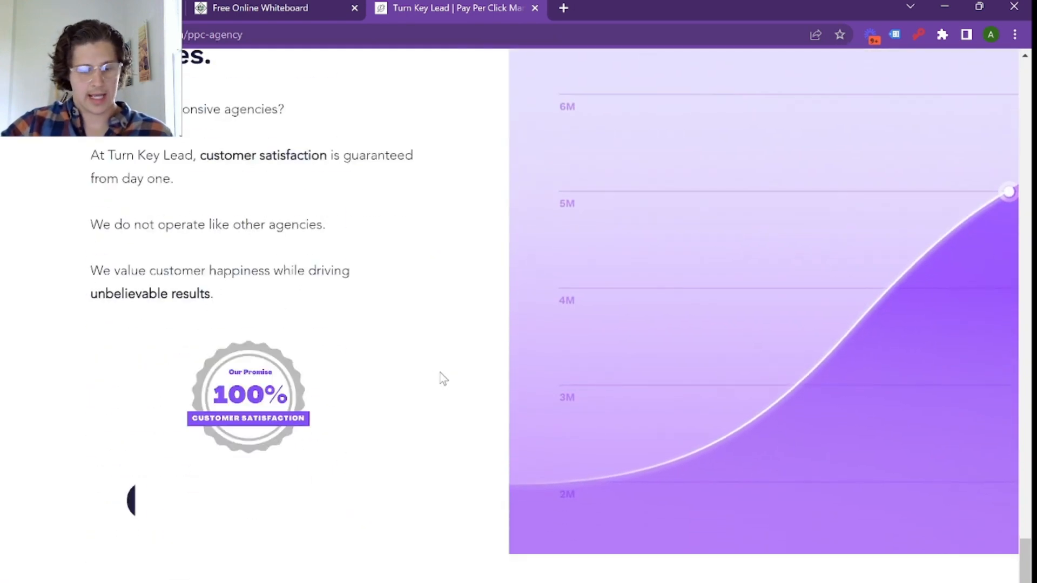
Step: Follow the Pay Per Click page's closing call to action and examine the contact form for booking a free strategy call
left_click(325, 501)
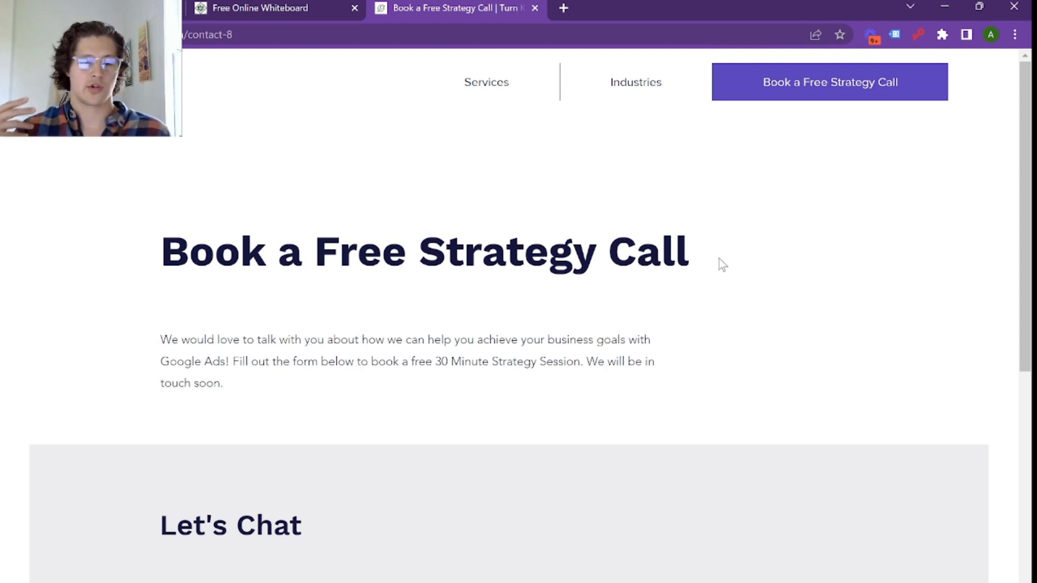
scroll(872, 290, "down", 9)
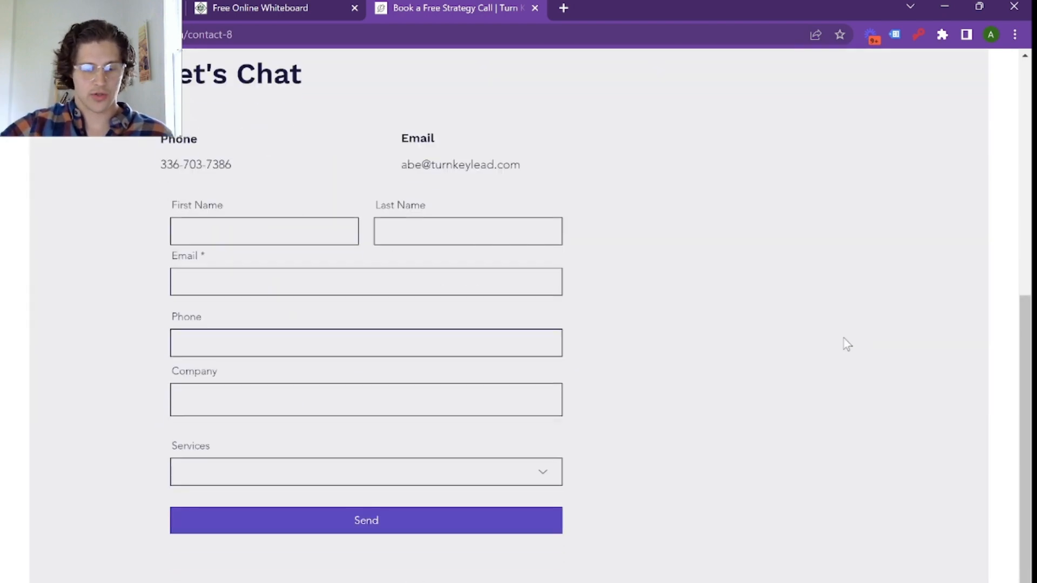
scroll(303, 247, "up", 9)
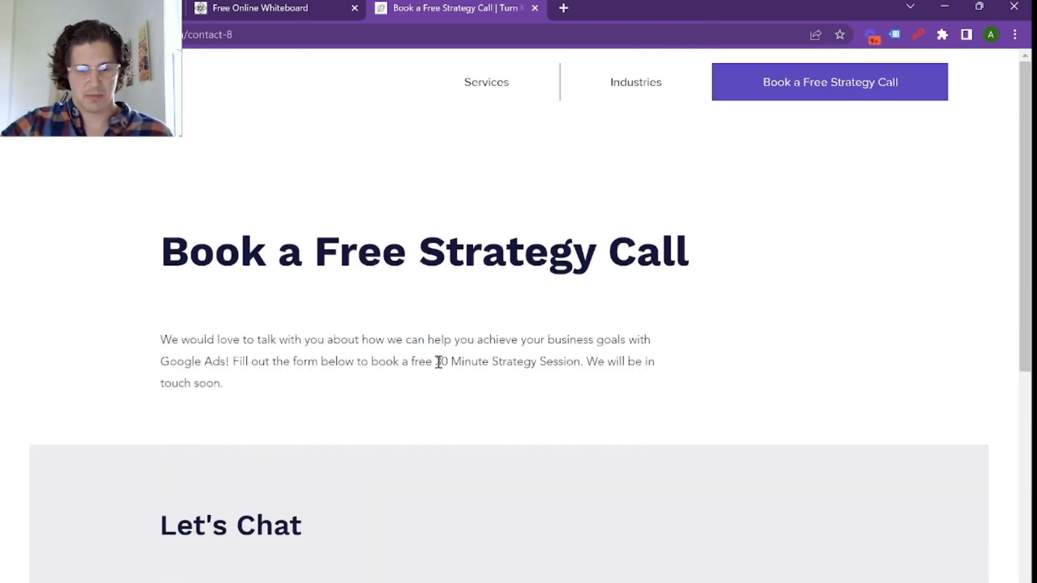
Step: Check the available services, return to the website's homepage and look over its process and Google reviews sections
mouse_move(496, 94)
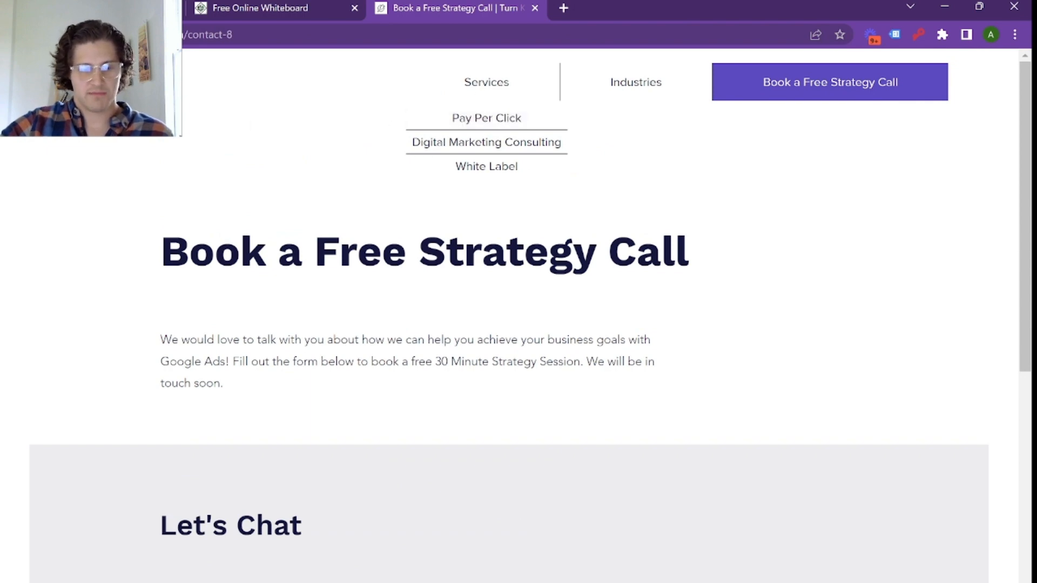
left_click(124, 86)
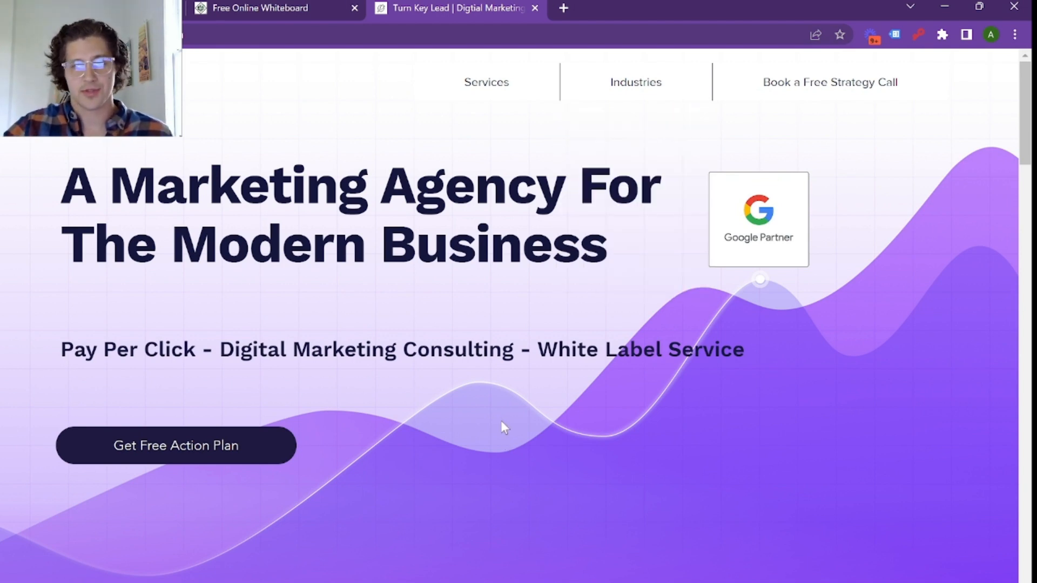
scroll(572, 343, "down", 10)
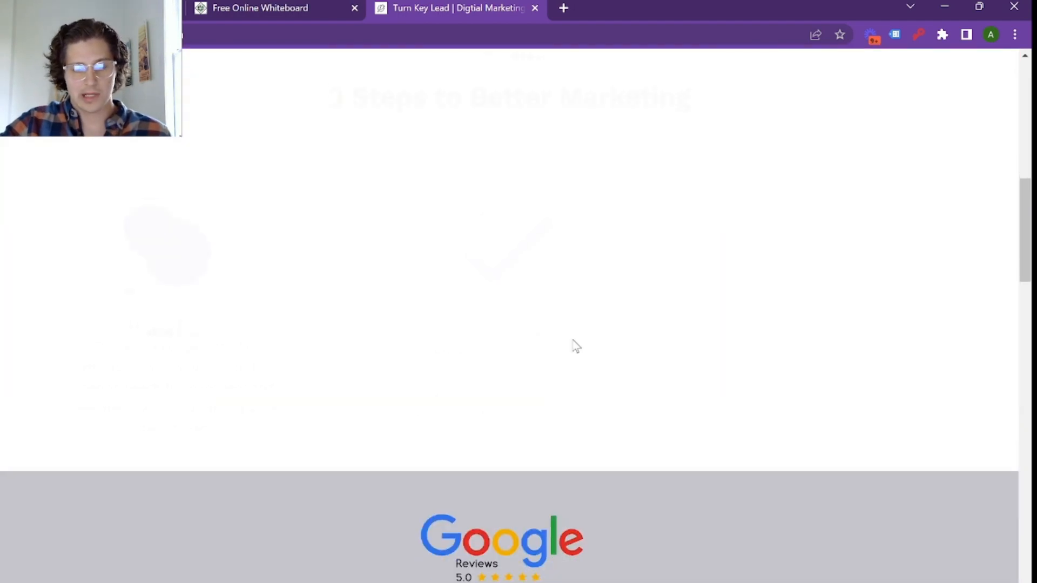
scroll(573, 340, "up", 10)
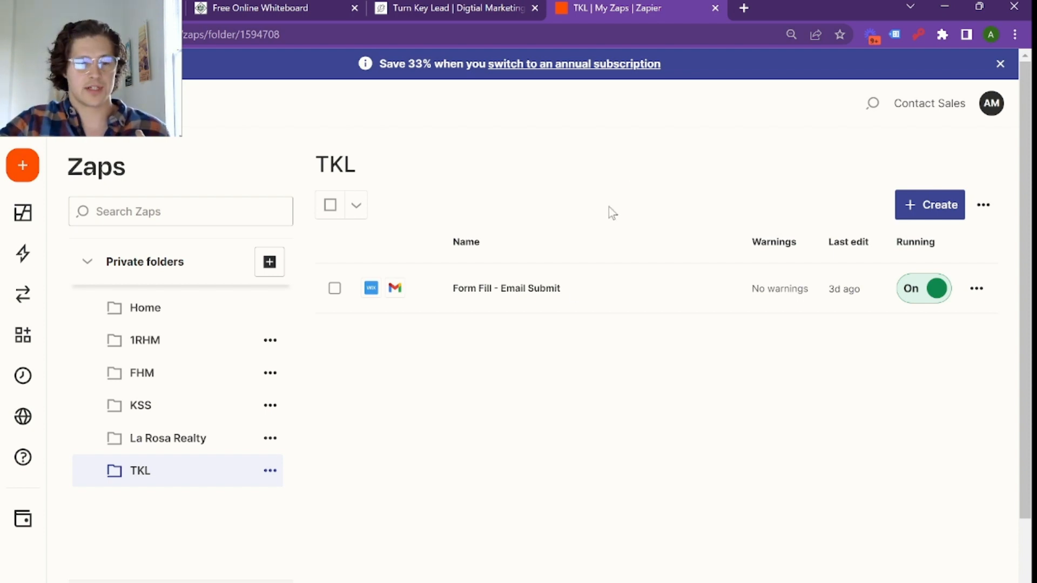
Step: In Zapier, dismiss the annual subscription banner and create a new Zap in the TKL folder
left_click(1001, 64)
left_click(919, 179)
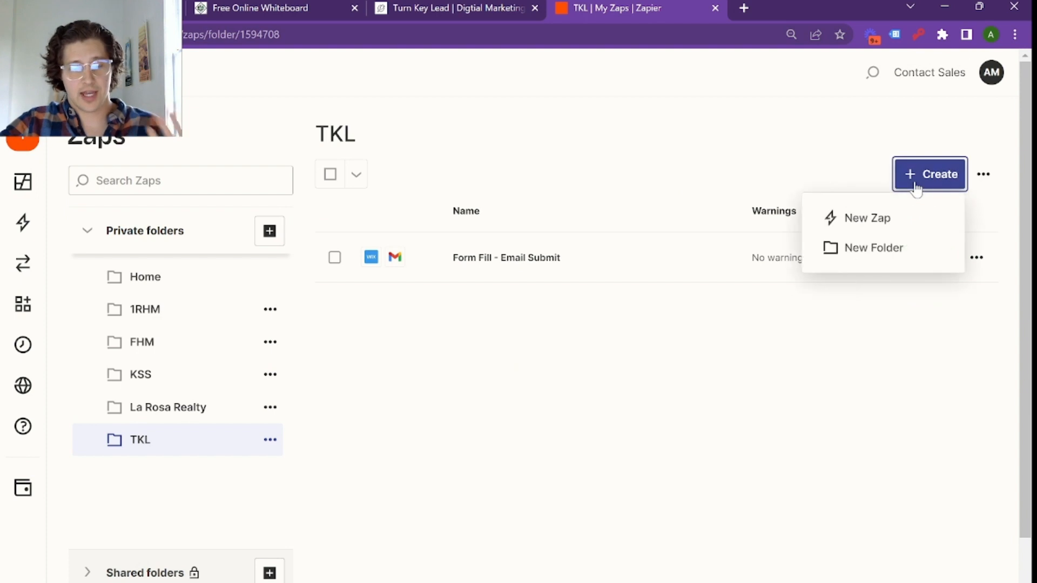
left_click(884, 225)
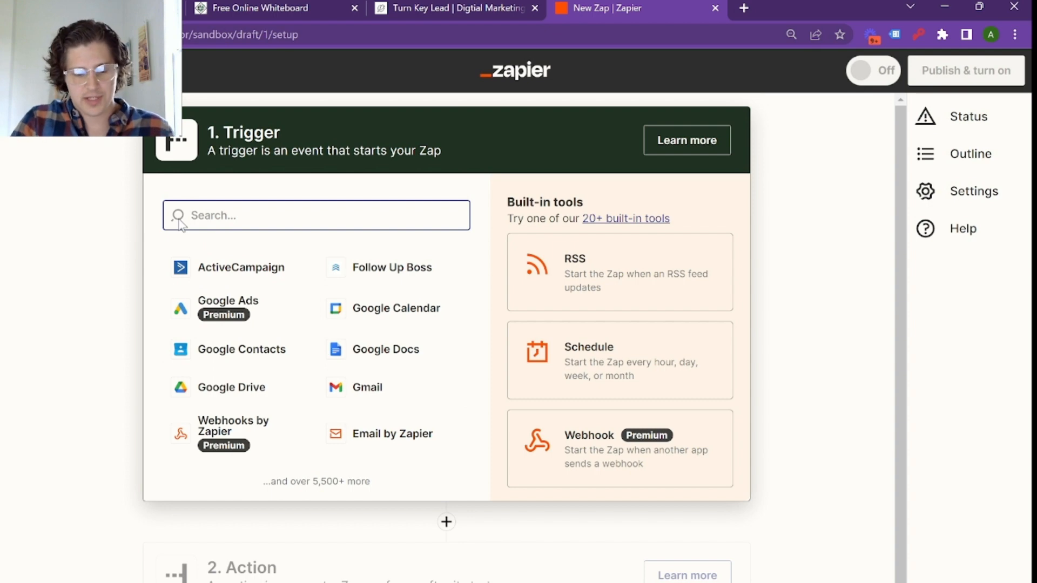
Step: Search the trigger apps for "lead" and choose Leadpages as the new Zap's trigger app
type("lead")
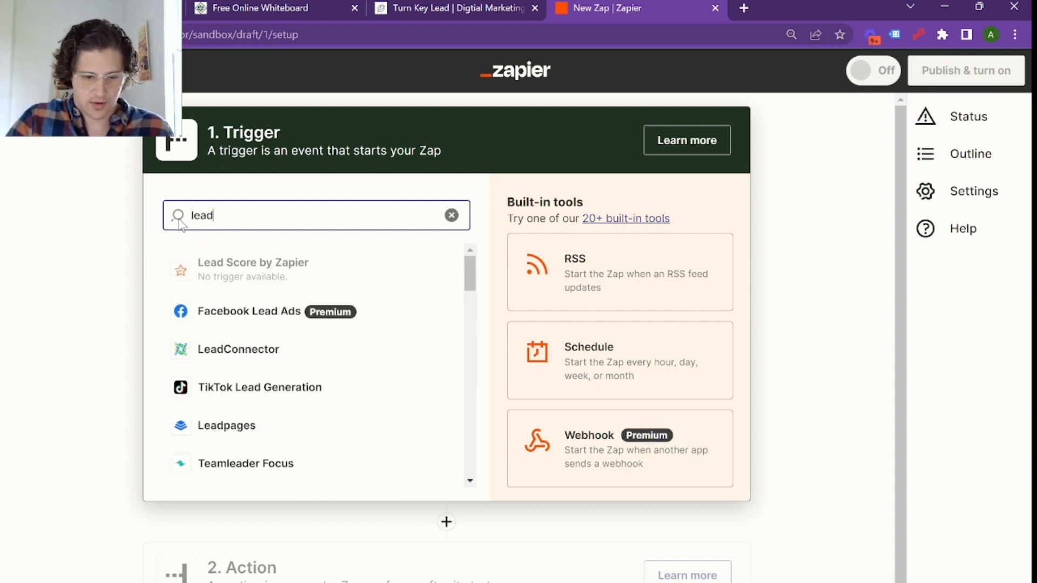
left_click(226, 426)
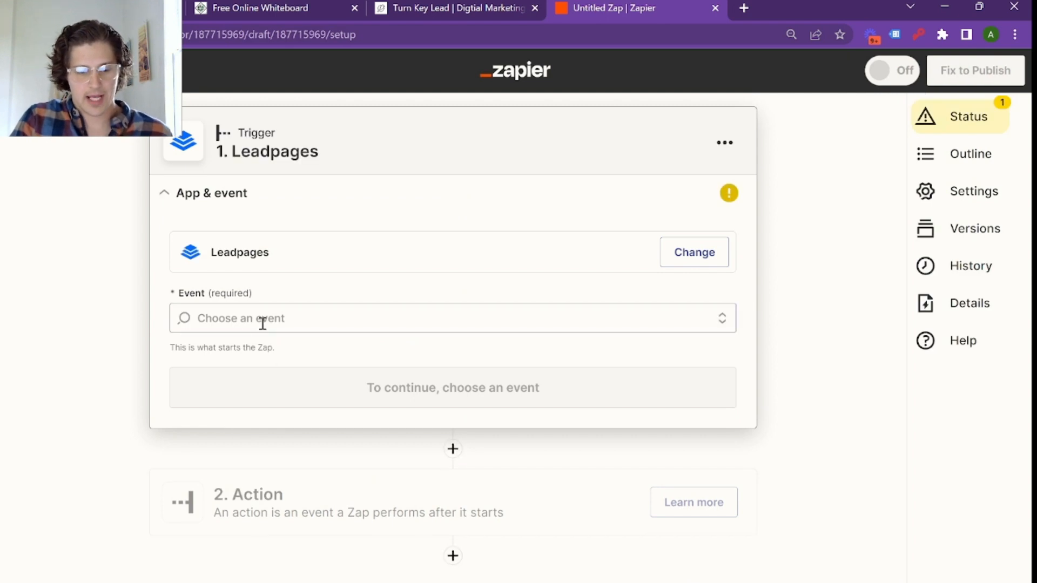
Step: Set the Leadpages trigger event to New Form Submission and continue past the app and event setup
left_click(261, 319)
left_click(271, 367)
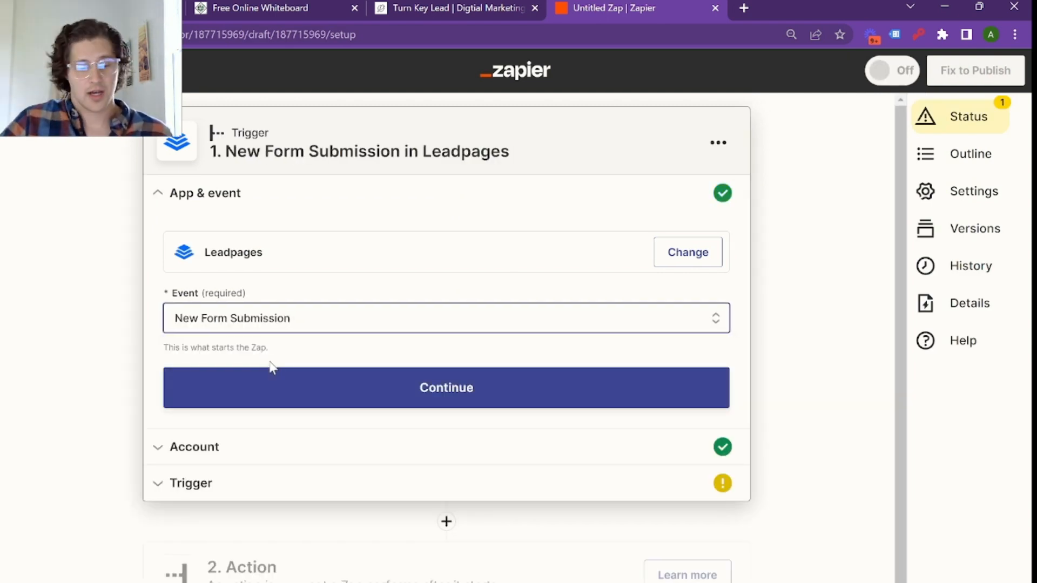
left_click(287, 387)
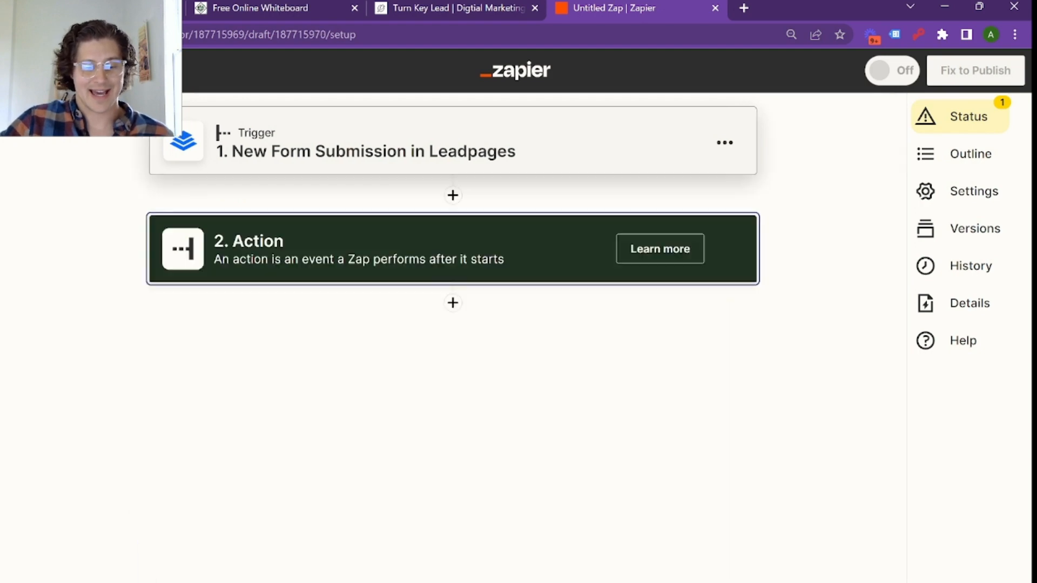
Step: Search the action apps for email options with "ema", and clear the search
left_click(251, 333)
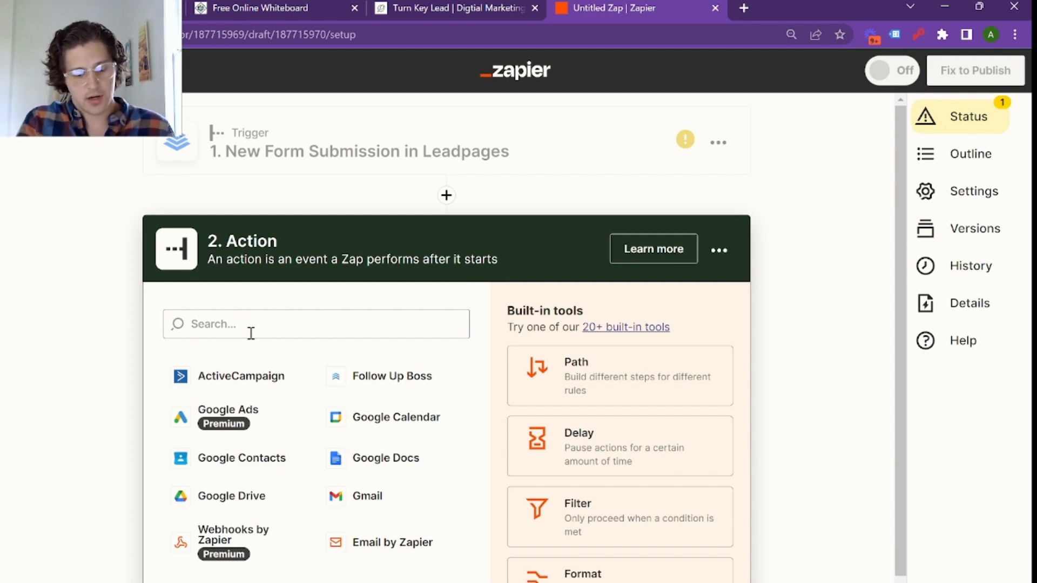
left_click(251, 333)
type("e")
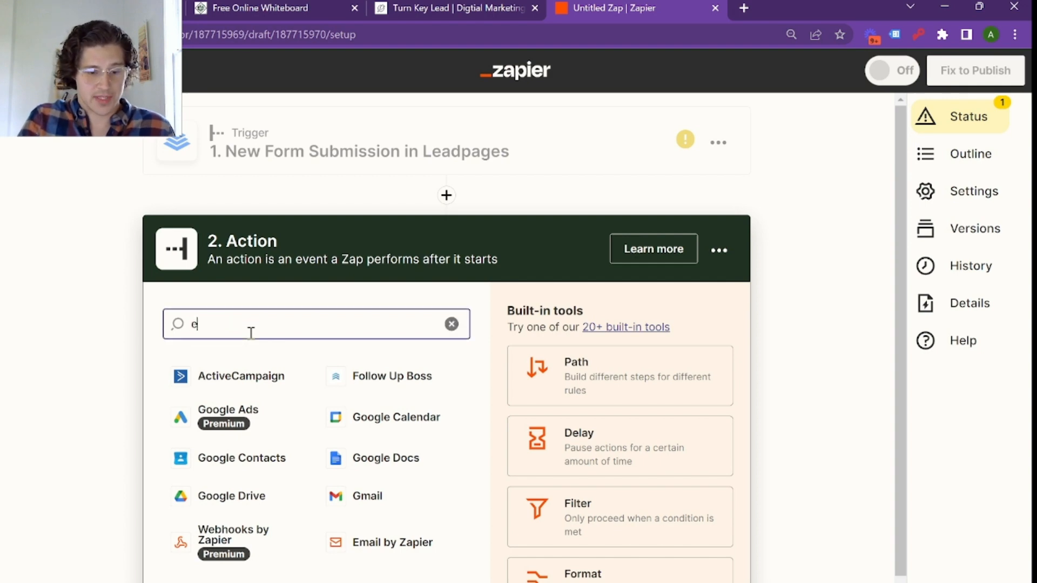
type("ma")
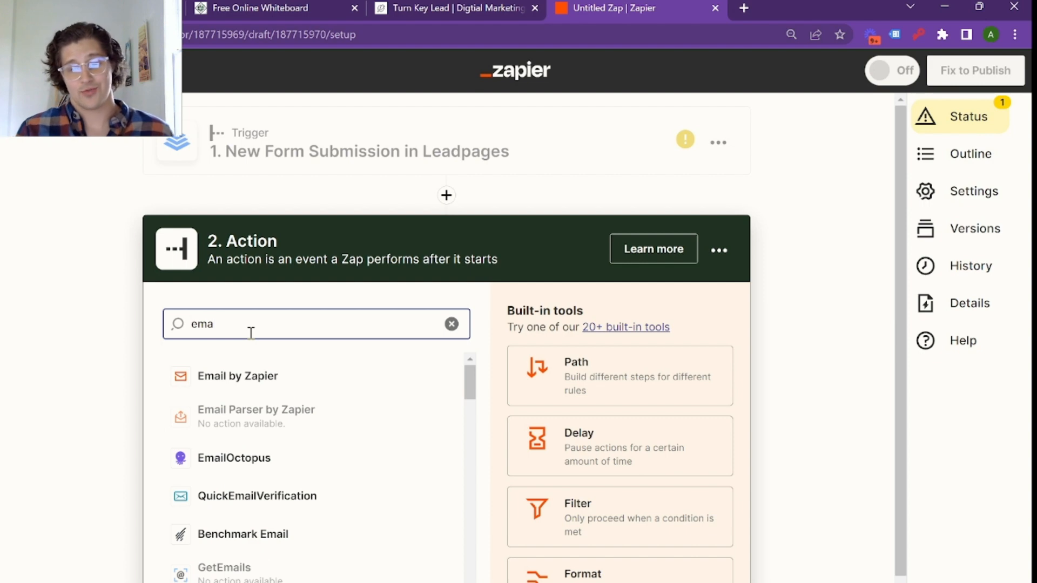
key("BackSpace")
key("BackSpace")
key("BackSpace")
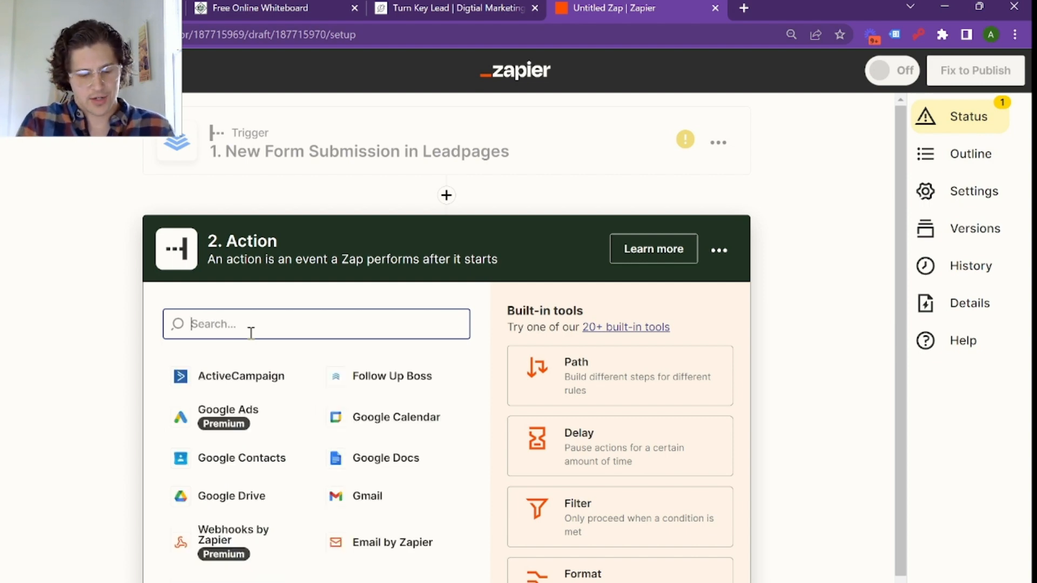
Step: Search the action apps for "text" and look through the texting services offered
type("tes")
key("BackSpace")
key("BackSpace")
type("xt")
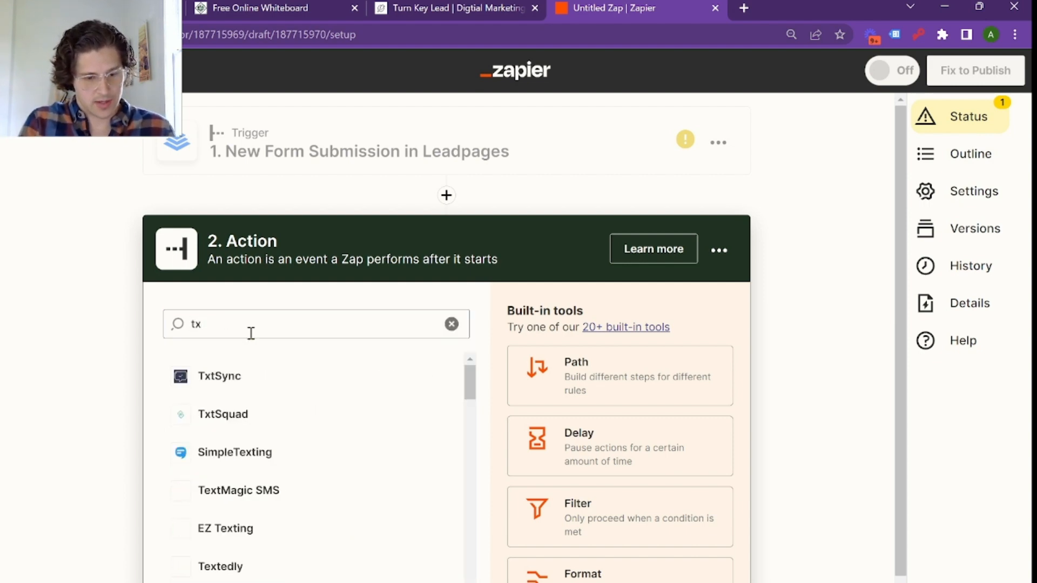
key("BackSpace")
key("BackSpace")
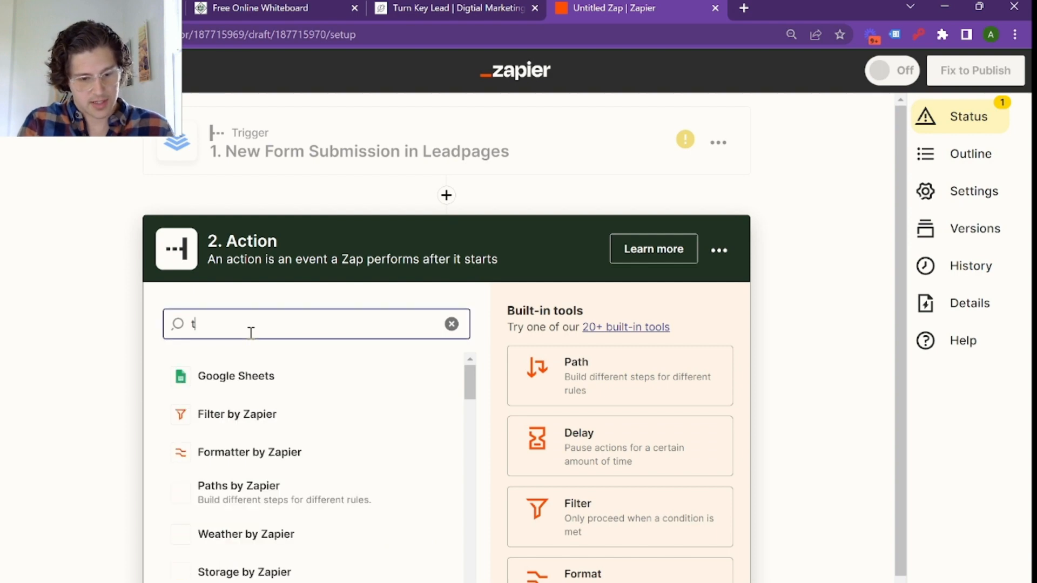
type("ext")
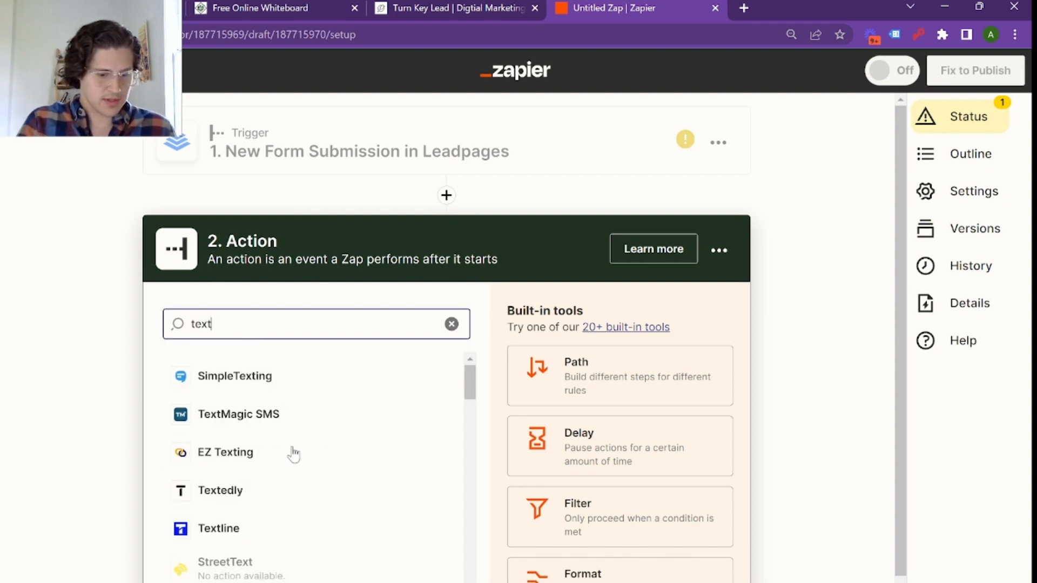
scroll(292, 454, "down", 8)
scroll(292, 454, "up", 8)
Step: Replace the action app search with "sms" to find a text messaging app for the Zap
key("BackSpace")
key("BackSpace")
key("BackSpace")
key("BackSpace")
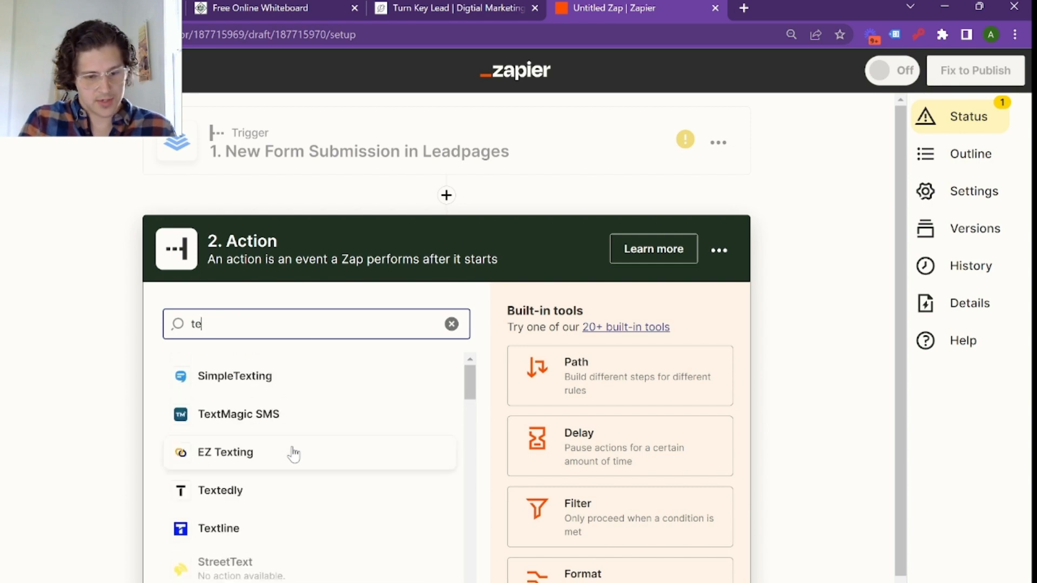
type("ms")
key("BackSpace")
key("BackSpace")
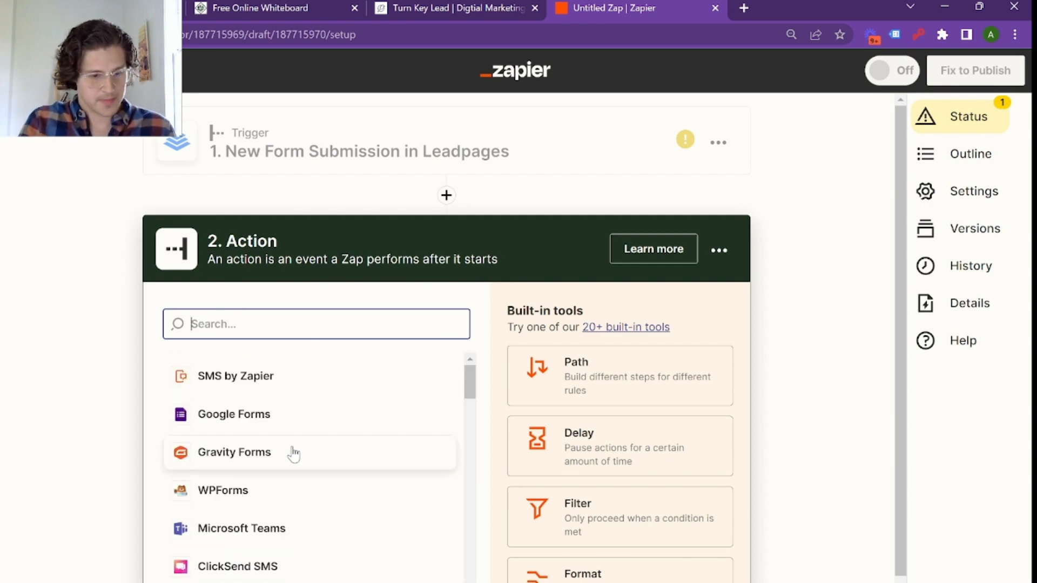
type("sms")
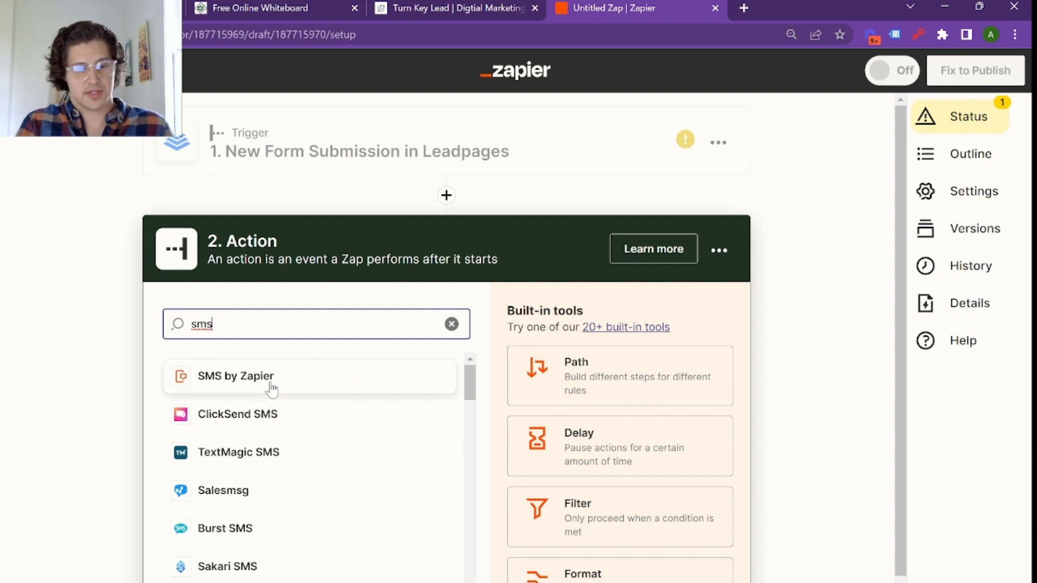